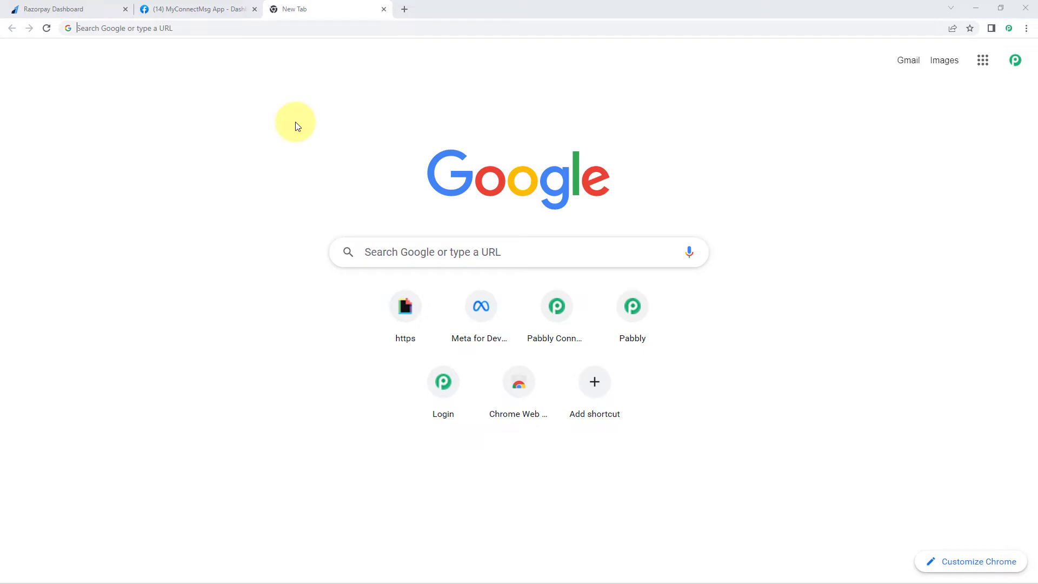
- Go to pabbly.com/connect/ in the new Chrome tab
{"action": "type", "text": "pa"}
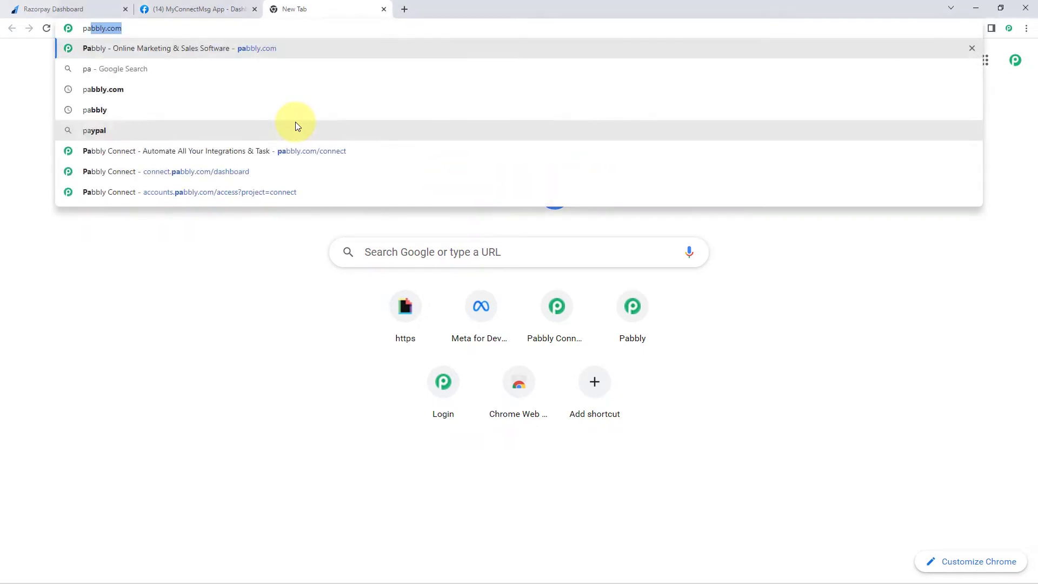
{"action": "type", "text": "bbly.com"}
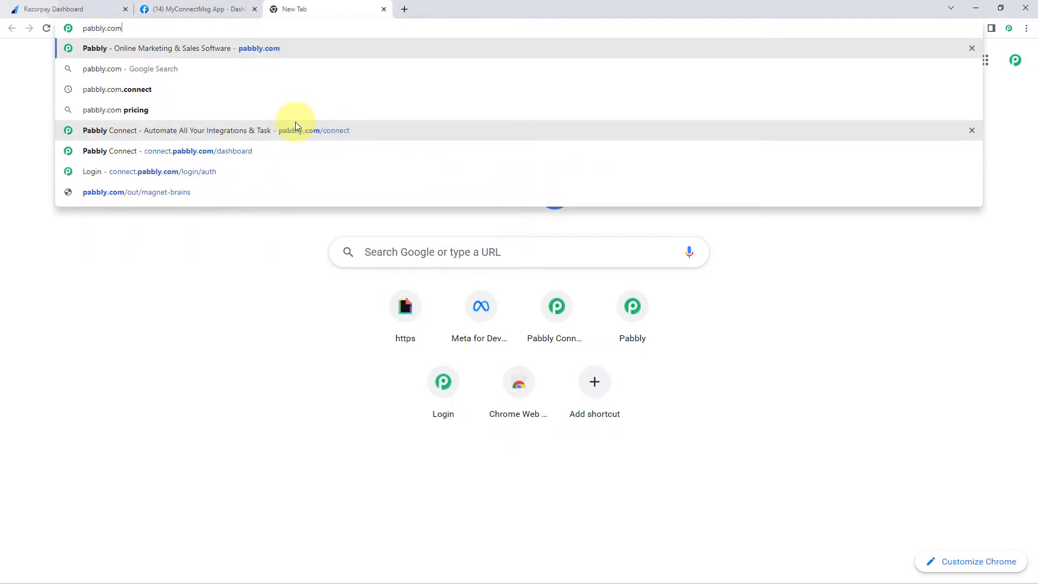
{"action": "type", "text": "/connect/"}
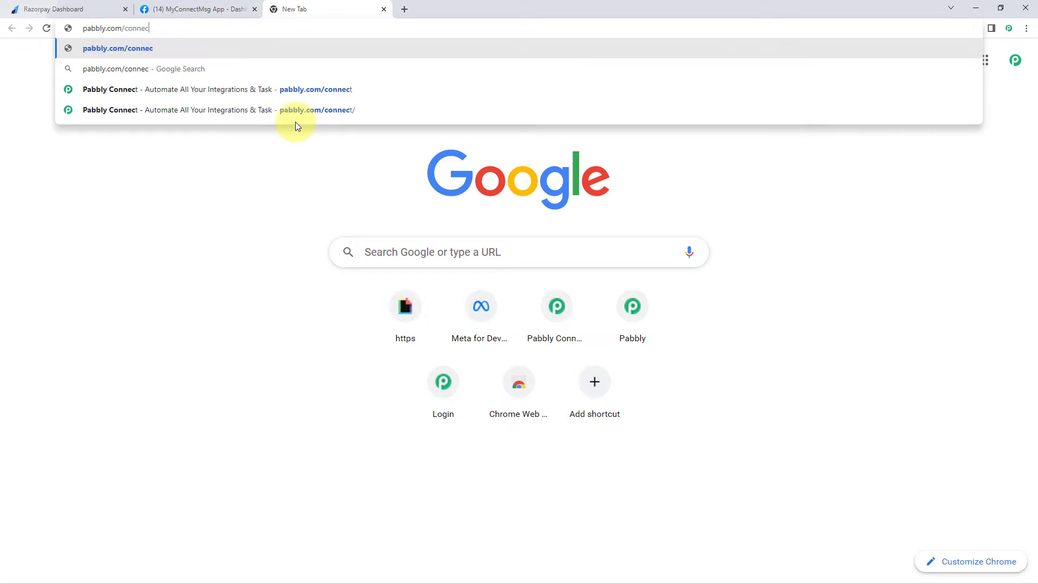
{"action": "key", "text": "Return"}
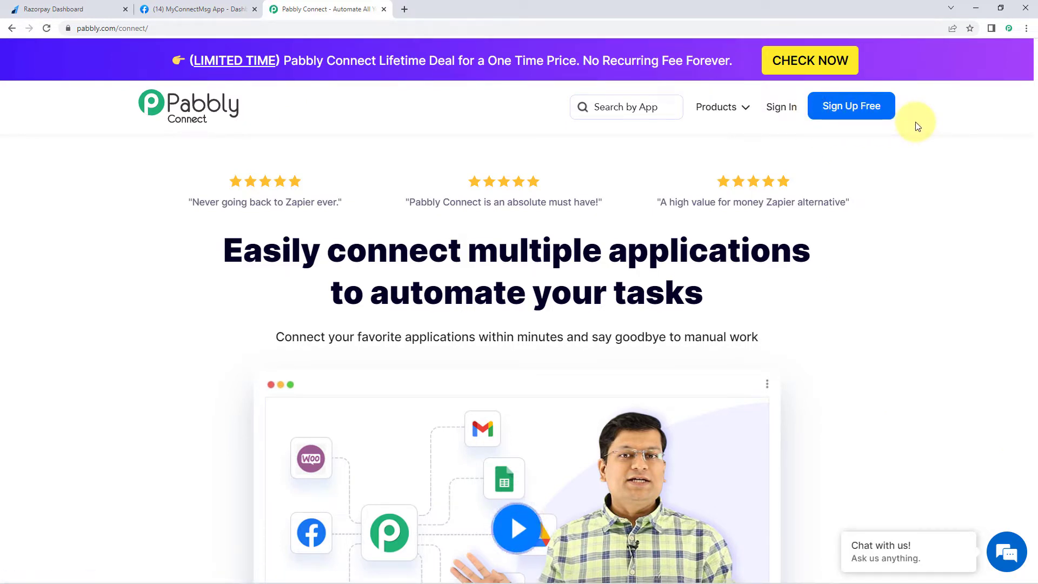
- Sign in to the Pabbly account and launch Pabbly Connect from the apps list
{"action": "left_click", "coordinate": [785, 111]}
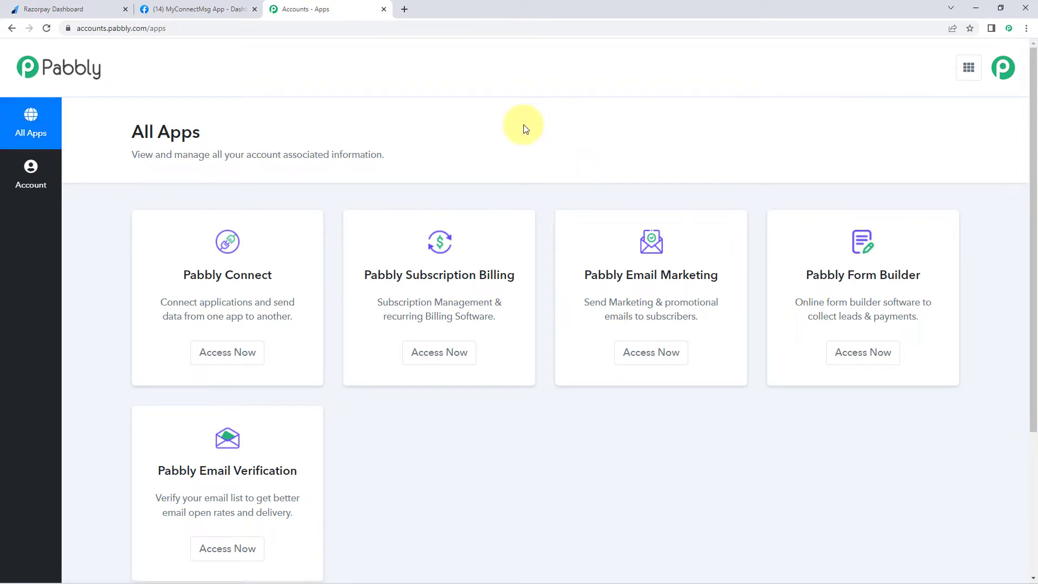
{"action": "scroll", "coordinate": [503, 100], "scroll_direction": "down", "scroll_amount": 1}
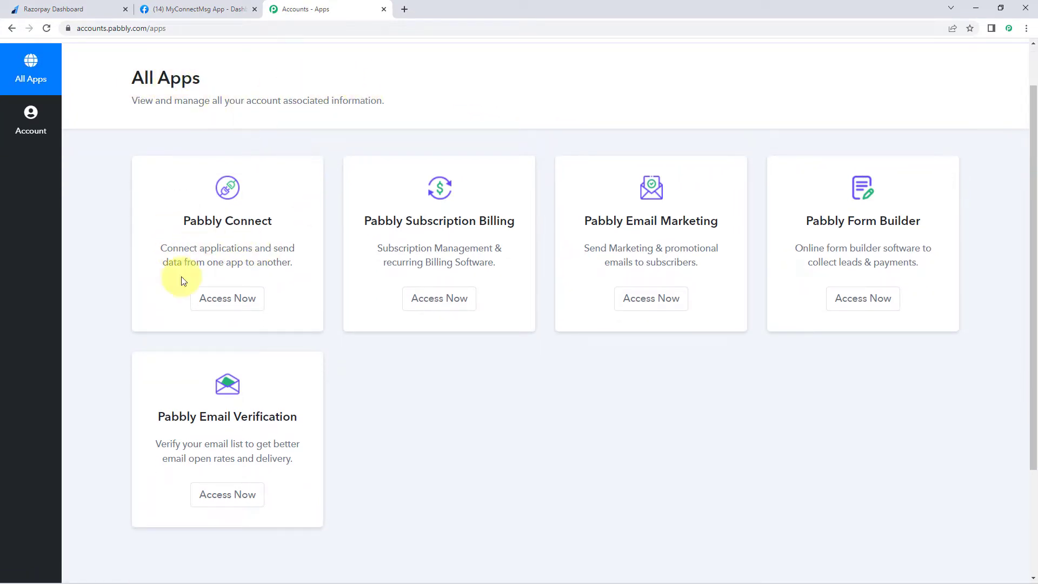
{"action": "left_click", "coordinate": [228, 300]}
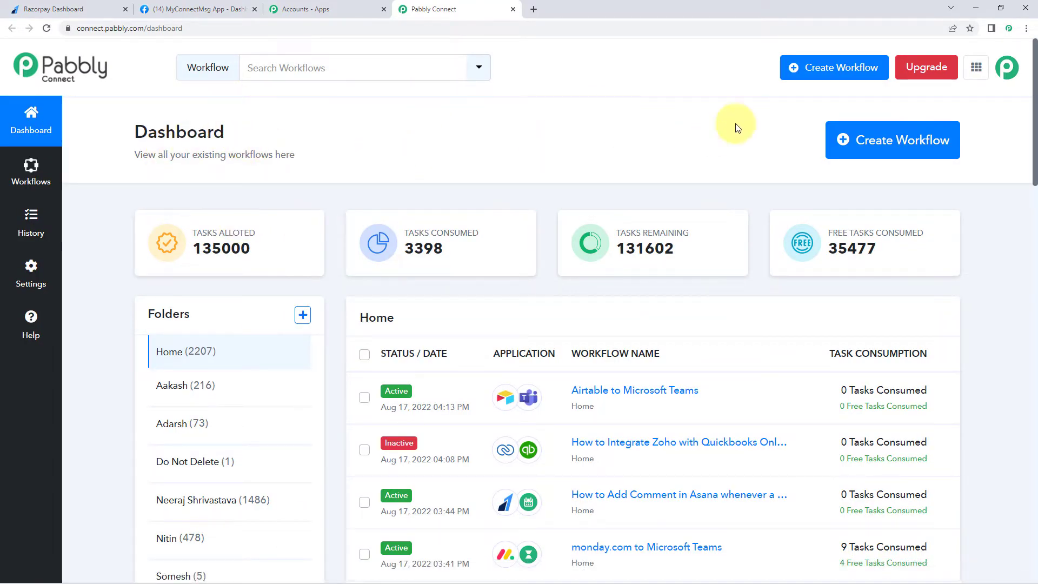
- Create a new workflow named 'Razorpay to WhatsApp'
{"action": "left_click", "coordinate": [881, 136]}
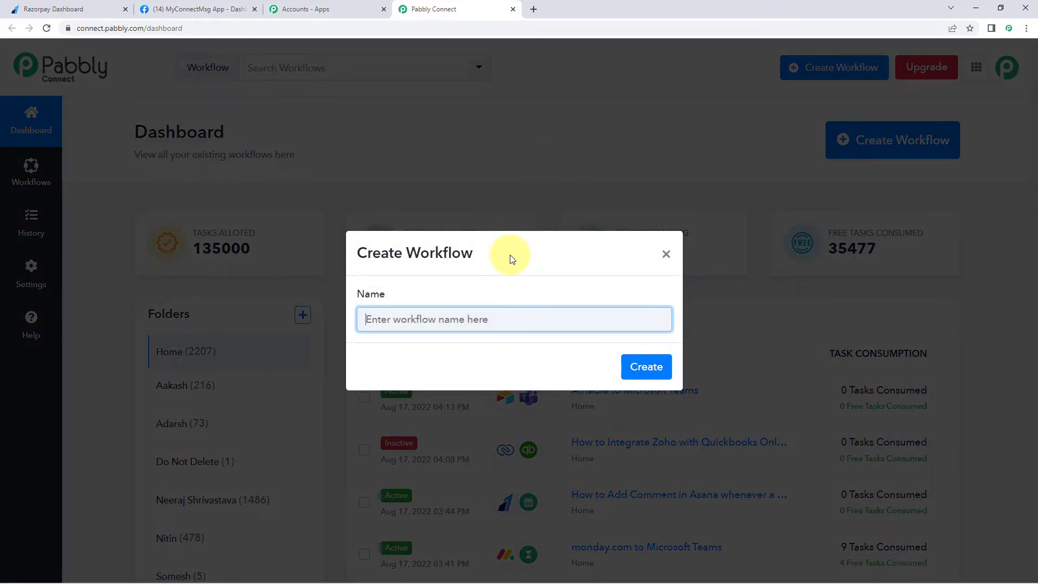
{"action": "type", "text": "Razorpay to WhatsApp"}
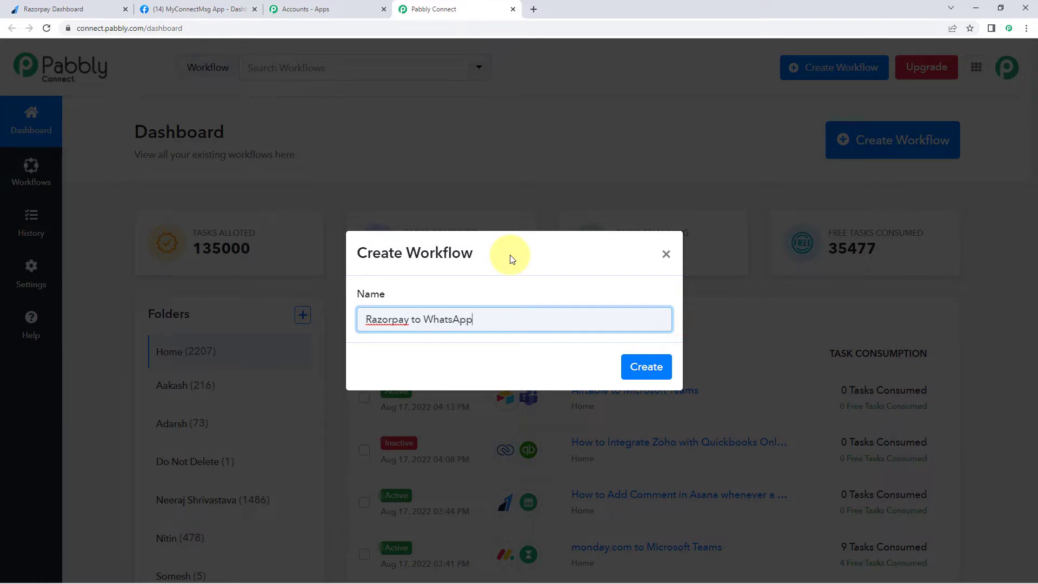
{"action": "left_click", "coordinate": [643, 362]}
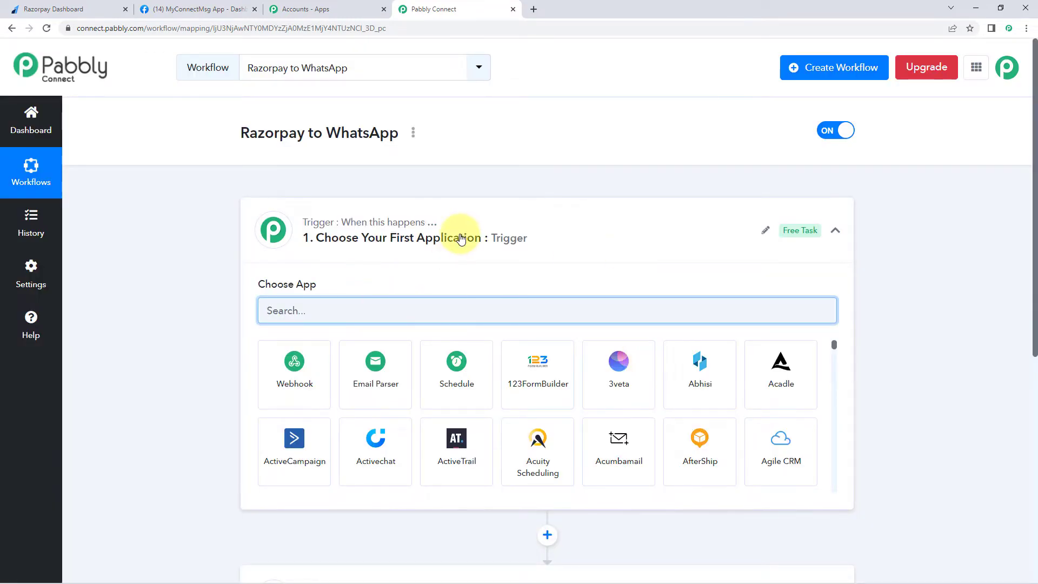
{"action": "left_click", "coordinate": [460, 239]}
{"action": "scroll", "coordinate": [157, 246], "scroll_direction": "down", "scroll_amount": 1}
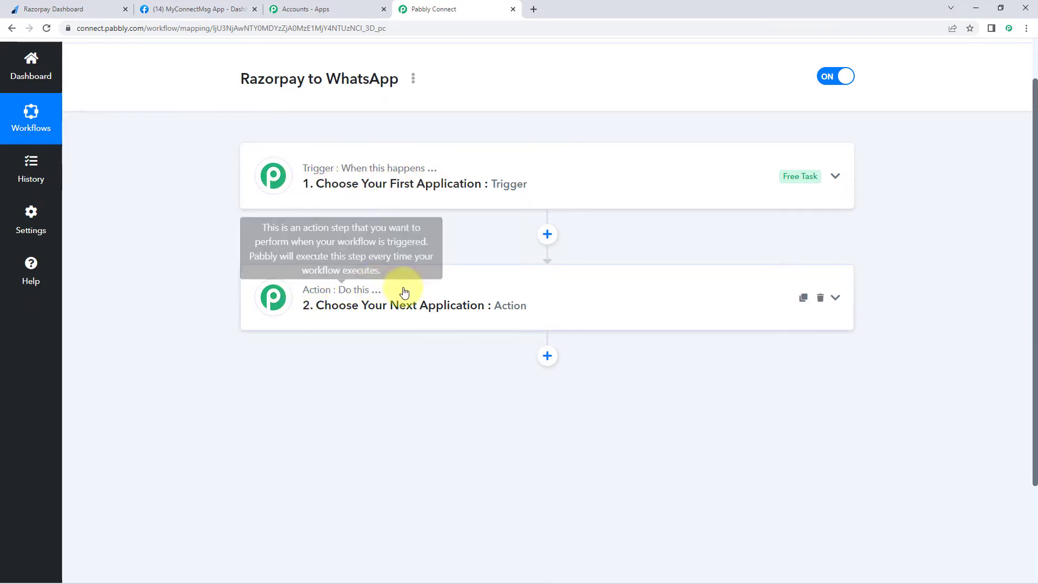
{"action": "left_click", "coordinate": [447, 163]}
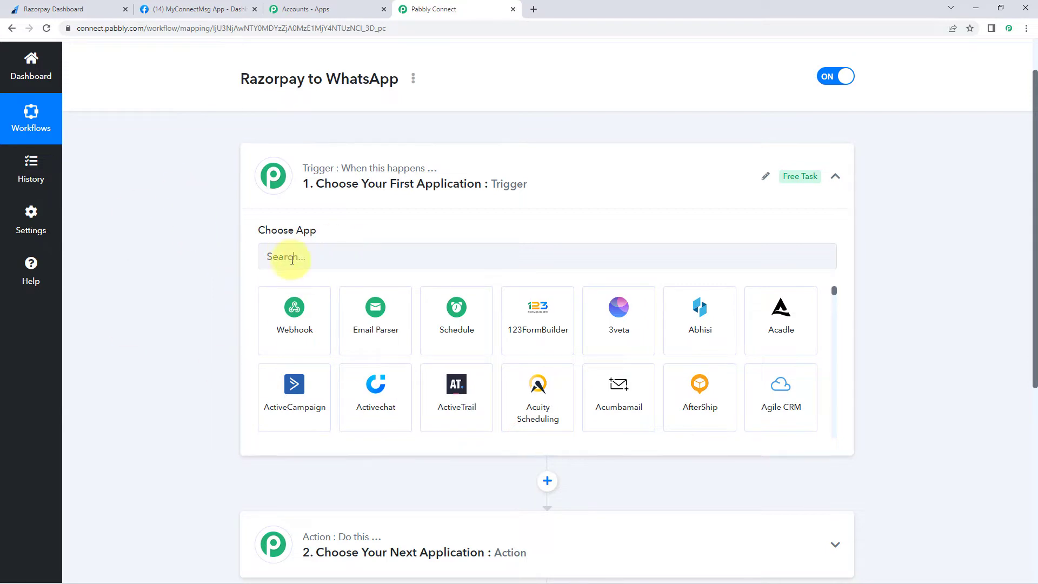
- Set the trigger app to Razorpay with the Payment Captured event
{"action": "scroll", "coordinate": [328, 257], "scroll_direction": "down", "scroll_amount": 1}
{"action": "left_click", "coordinate": [341, 203]}
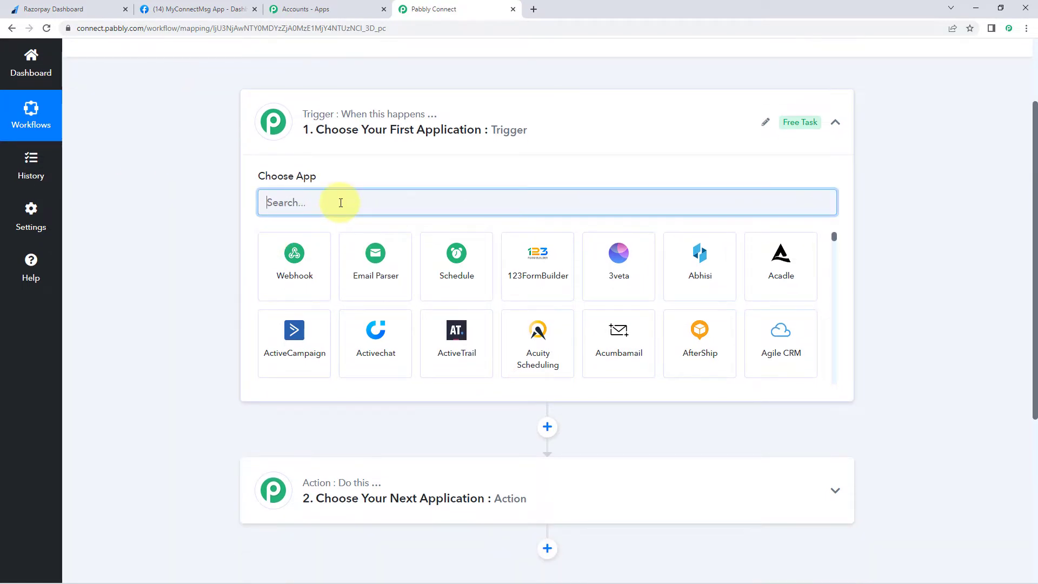
{"action": "type", "text": "Ro"}
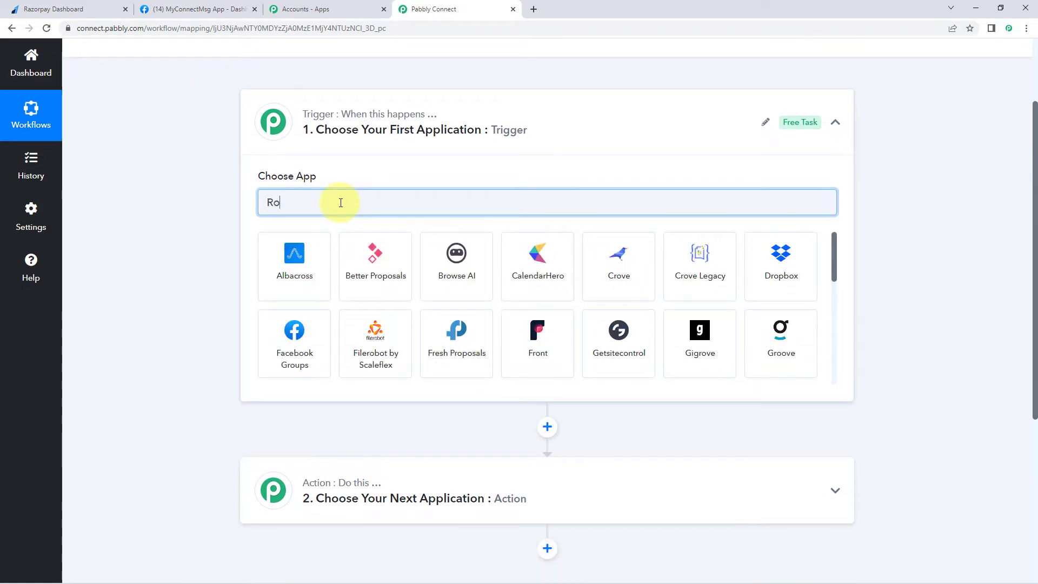
{"action": "key", "text": "BackSpace"}
{"action": "type", "text": "azor"}
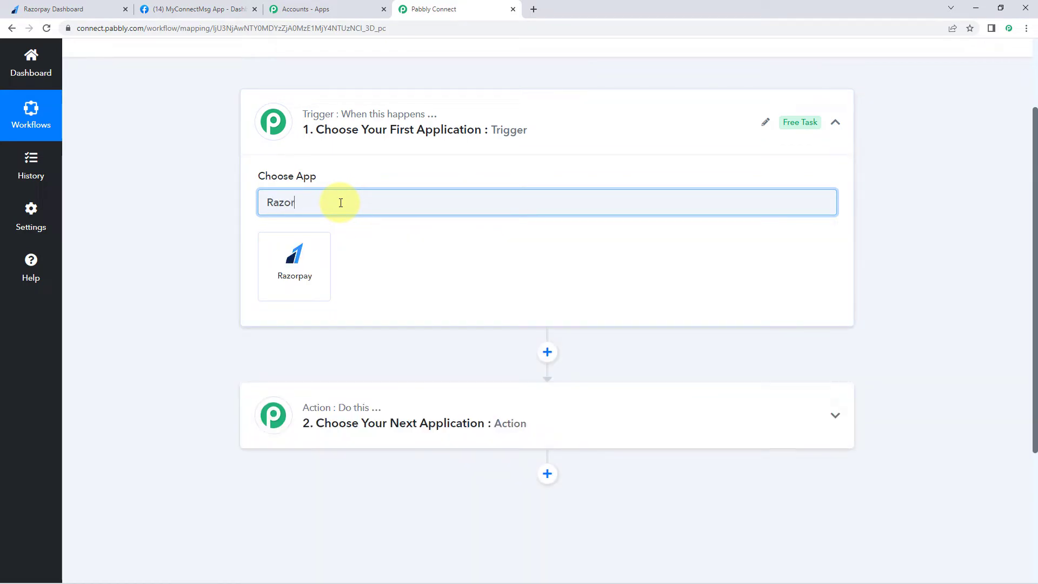
{"action": "left_click", "coordinate": [291, 267]}
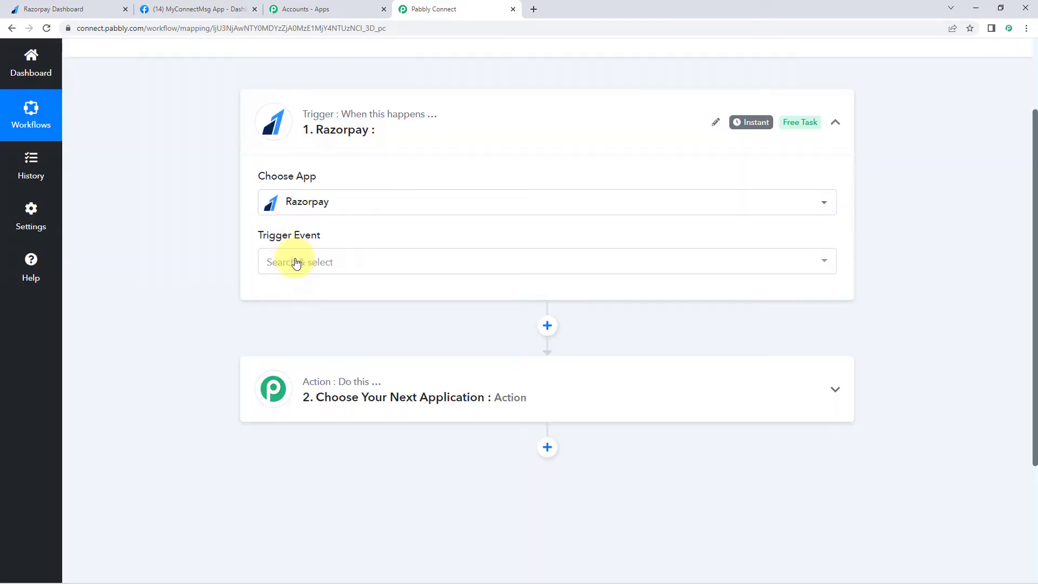
{"action": "left_click", "coordinate": [320, 258]}
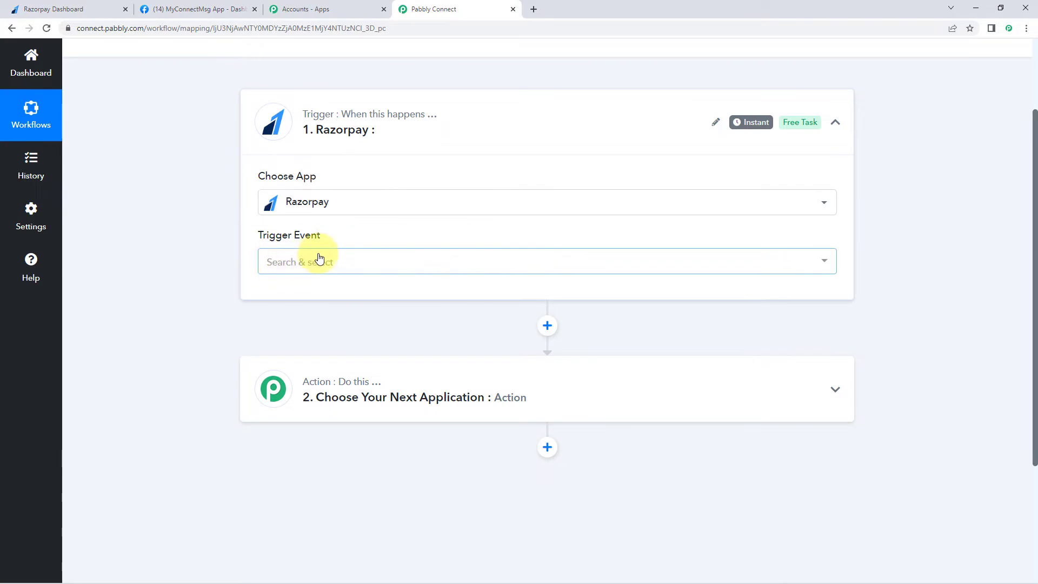
{"action": "scroll", "coordinate": [194, 274], "scroll_direction": "down", "scroll_amount": 3}
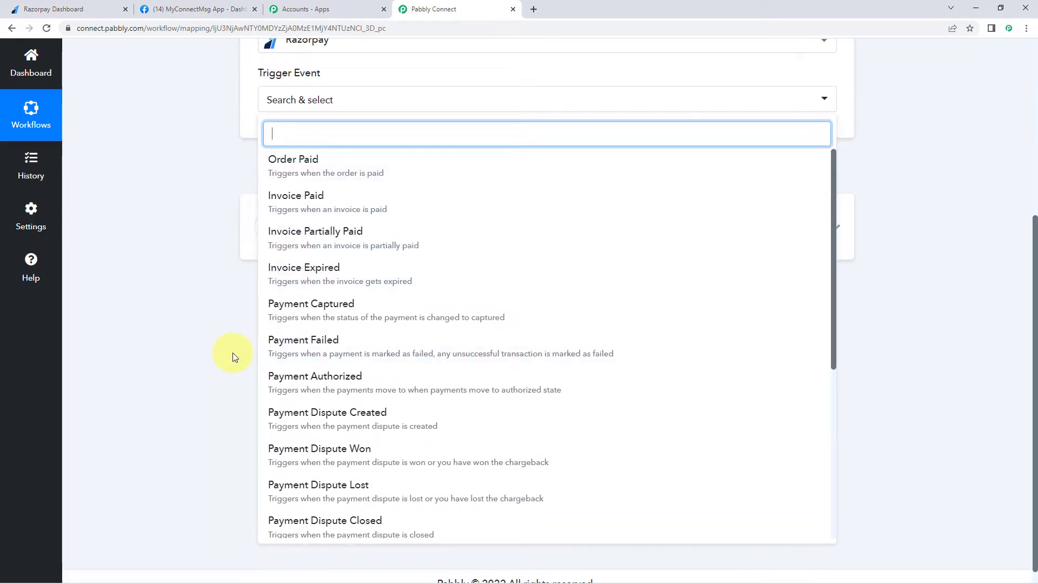
{"action": "scroll", "coordinate": [341, 301], "scroll_direction": "down", "scroll_amount": 1}
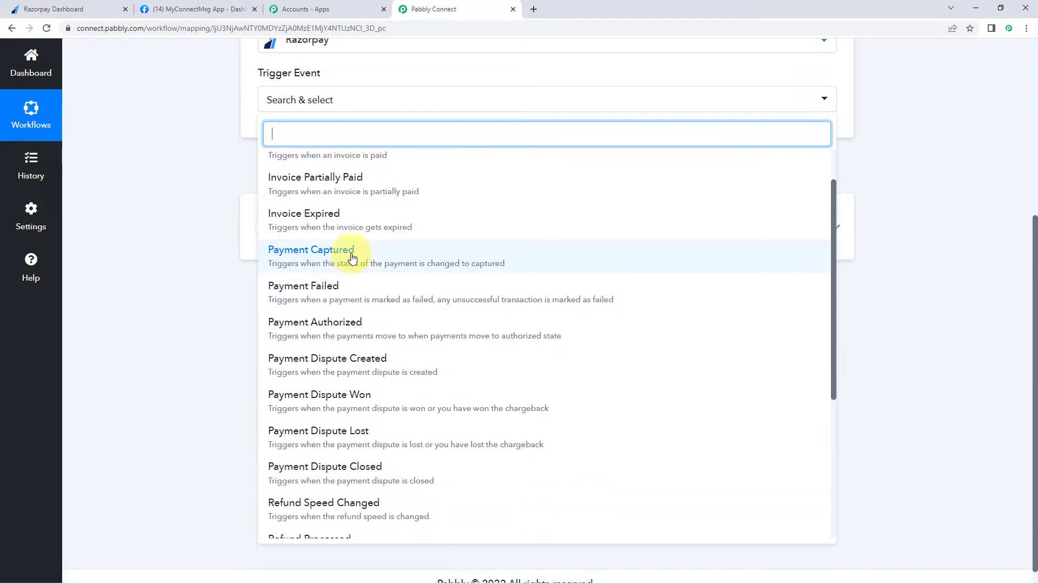
{"action": "left_click", "coordinate": [352, 256]}
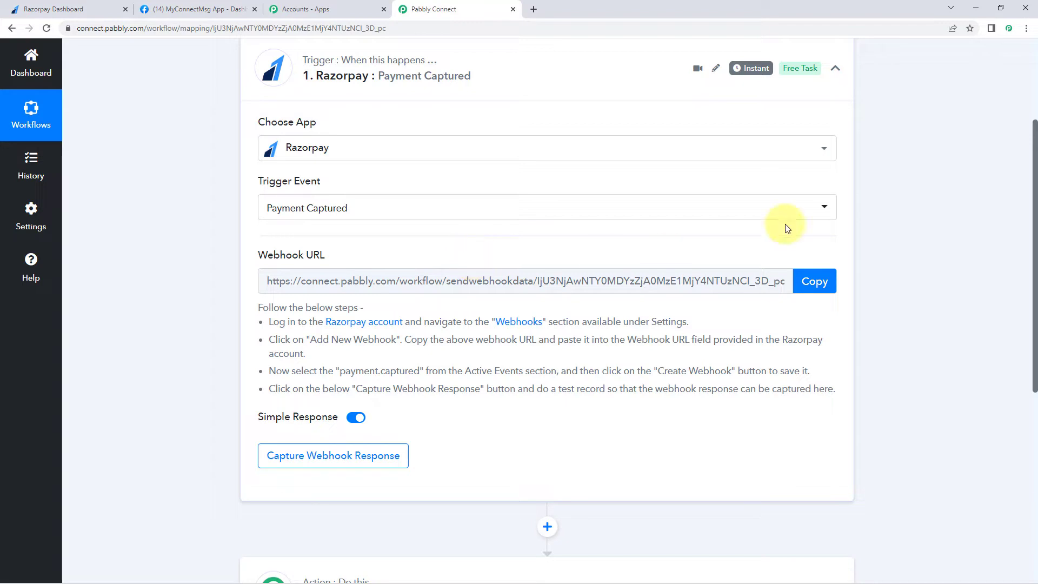
- Copy the webhook URL, start capturing the webhook response, and go to the Razorpay tab
{"action": "left_click", "coordinate": [814, 281]}
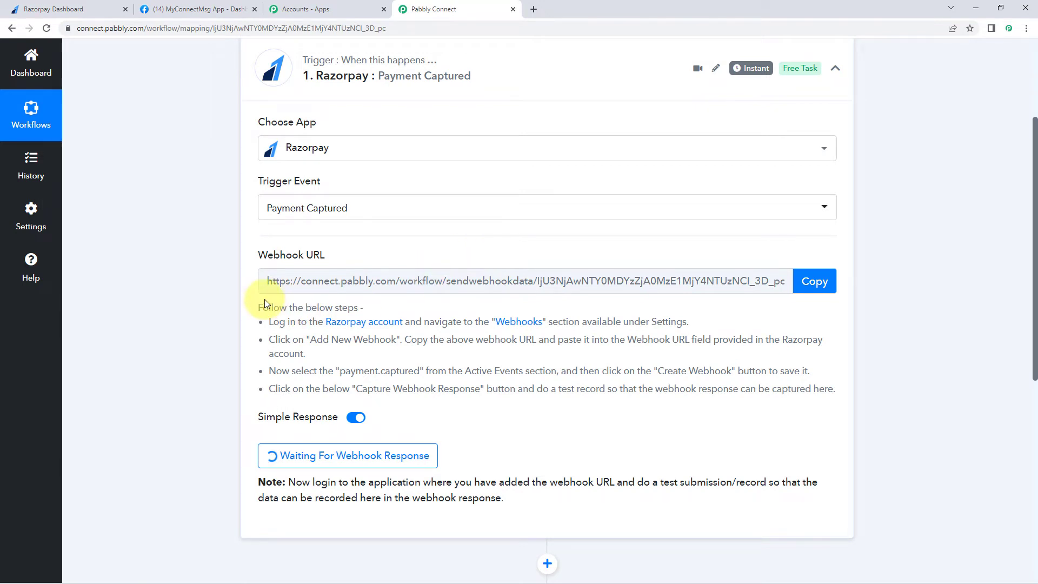
{"action": "left_click_drag", "start_coordinate": [258, 307], "coordinate": [833, 390]}
{"action": "left_click", "coordinate": [501, 326]}
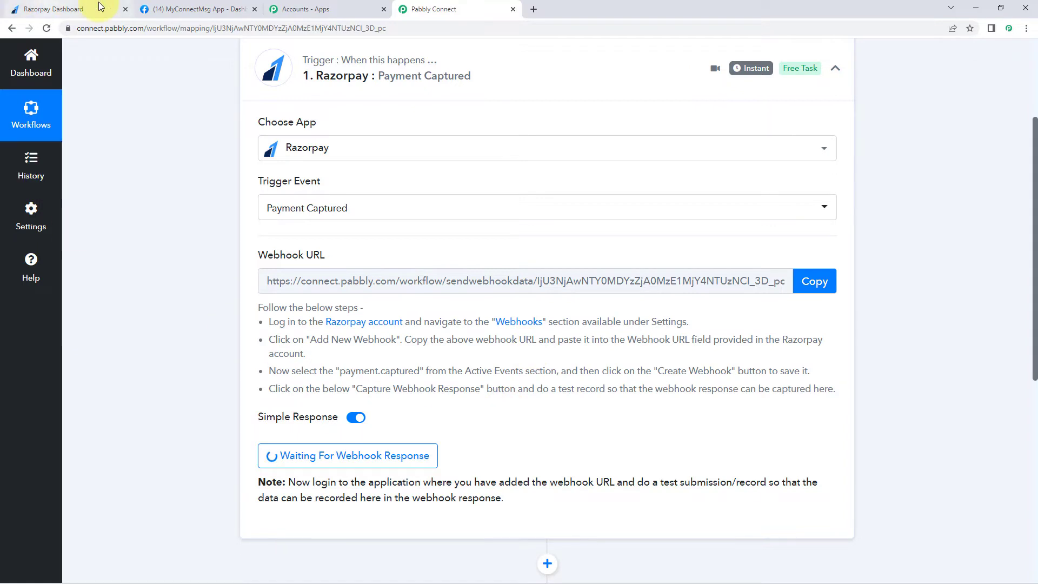
{"action": "left_click", "coordinate": [74, 10]}
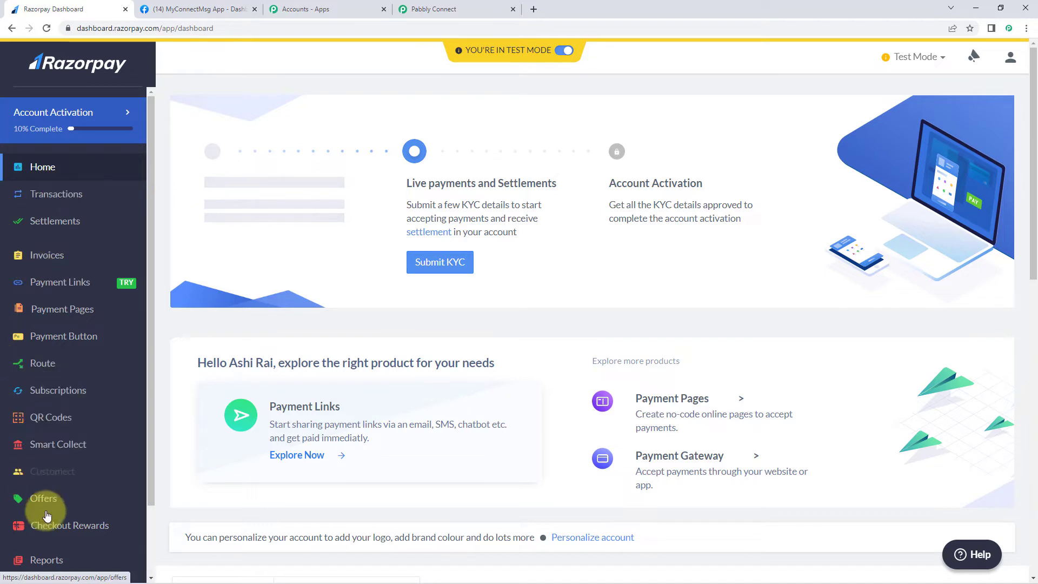
- In Razorpay Settings, go to Webhooks and start adding a new webhook
{"action": "scroll", "coordinate": [70, 443], "scroll_direction": "down", "scroll_amount": 2}
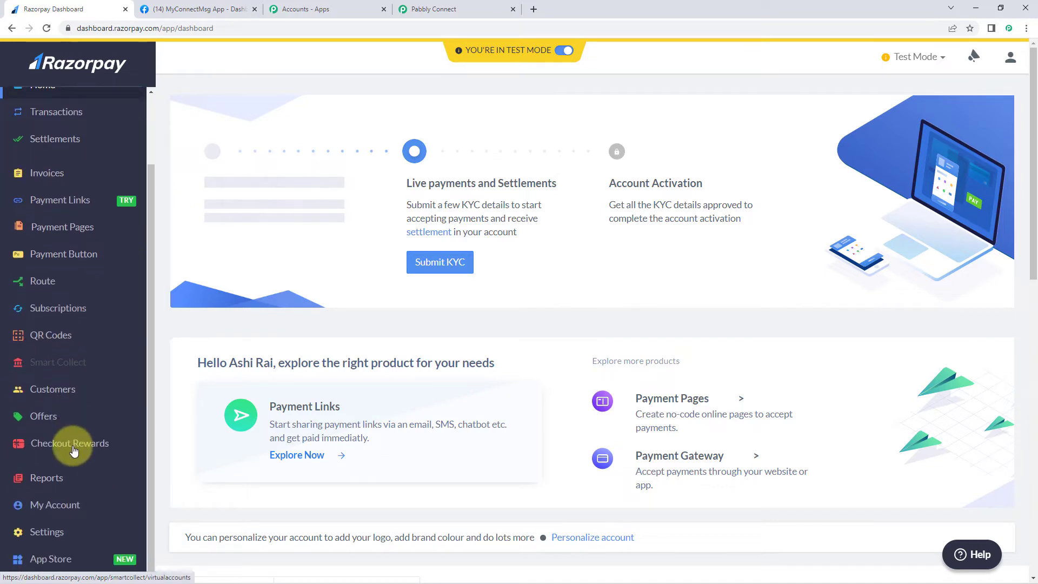
{"action": "left_click", "coordinate": [50, 535]}
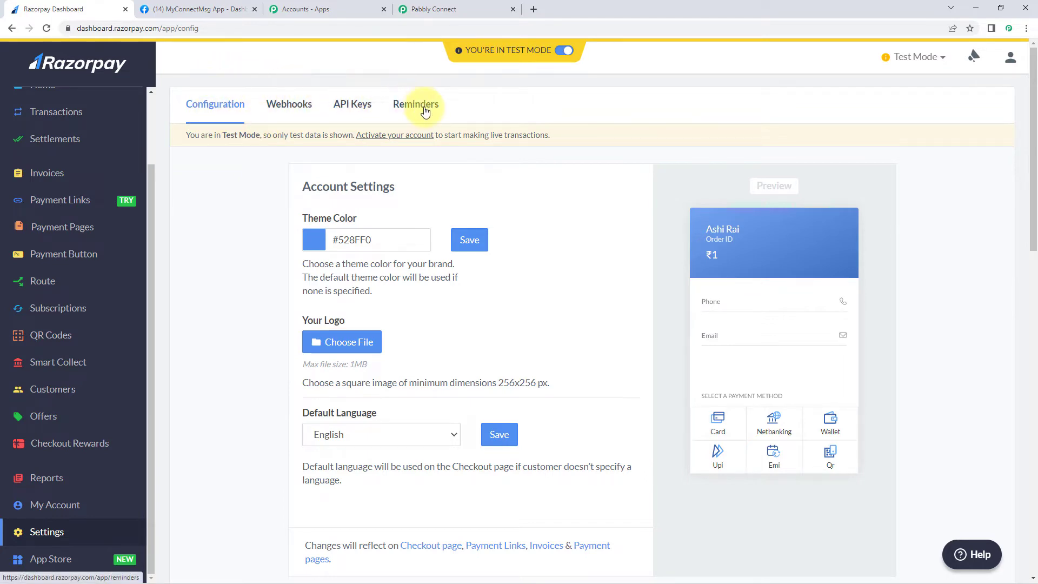
{"action": "left_click", "coordinate": [299, 117]}
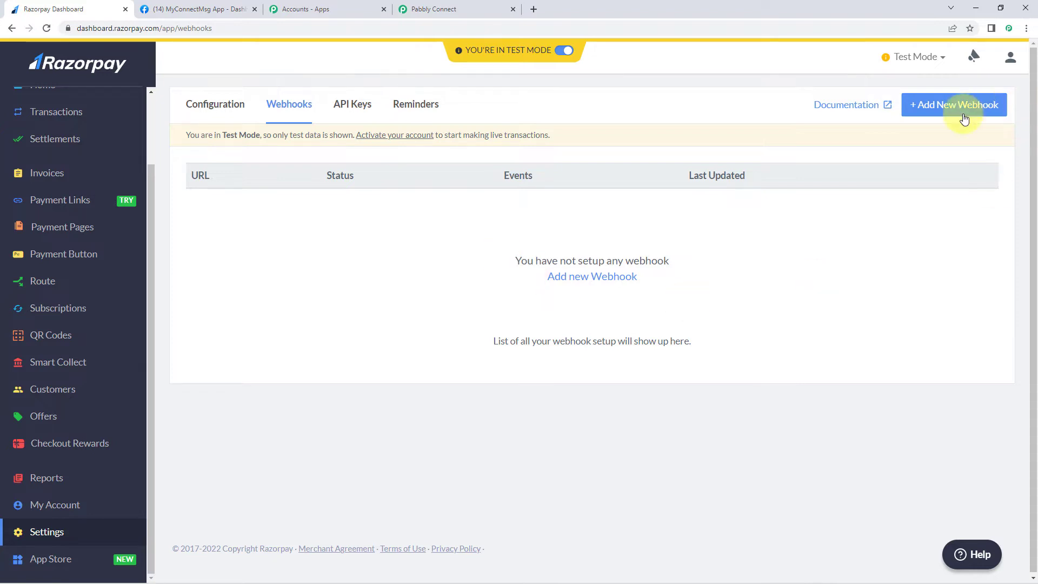
{"action": "left_click", "coordinate": [936, 111]}
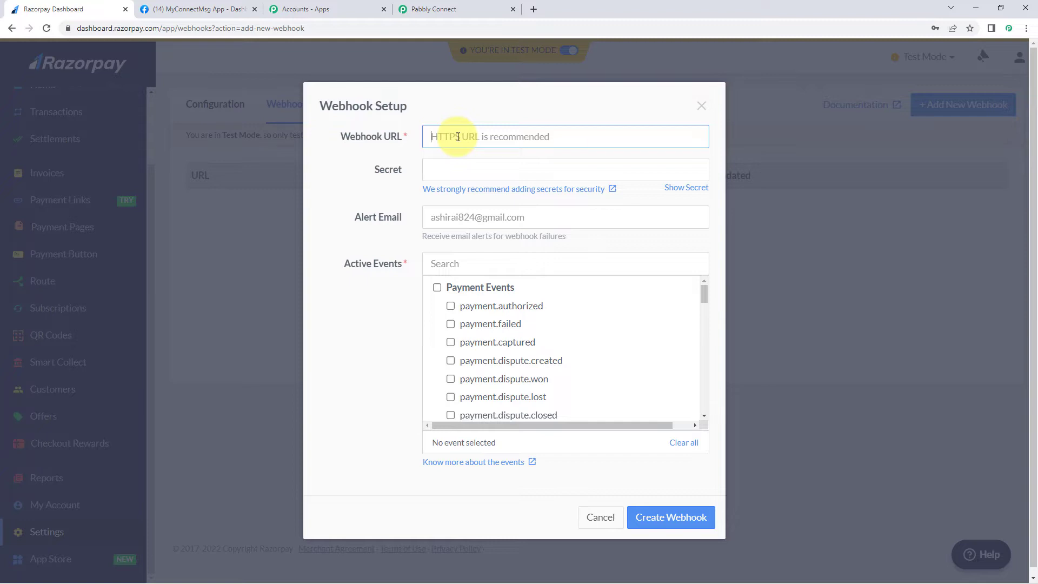
- Paste the Pabbly Connect webhook URL into the Webhook URL field
{"action": "left_click", "coordinate": [452, 8]}
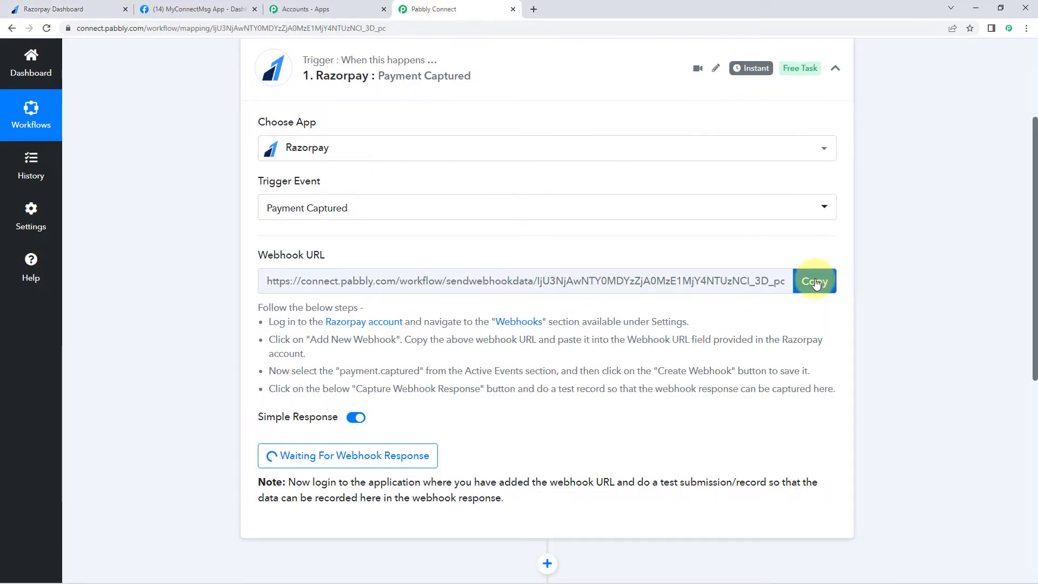
{"action": "left_click", "coordinate": [815, 282]}
{"action": "left_click", "coordinate": [53, 8]}
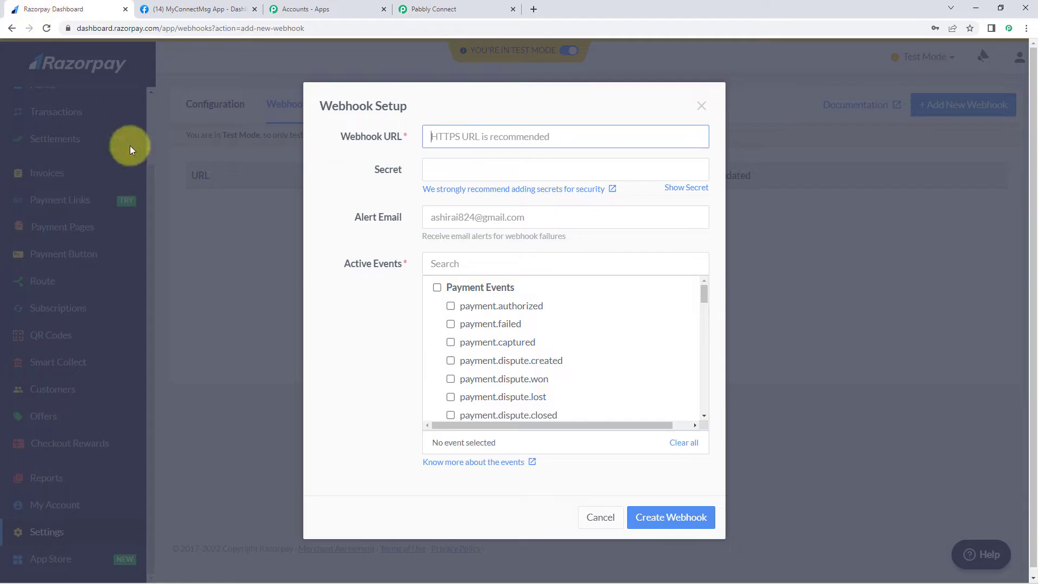
{"action": "right_click", "coordinate": [466, 139]}
{"action": "left_click", "coordinate": [493, 222]}
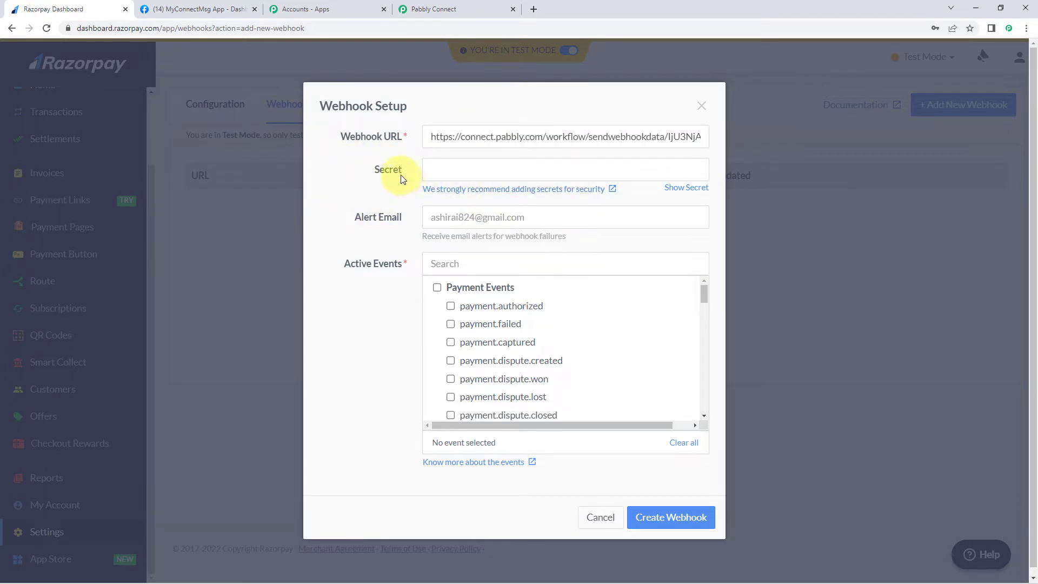
- Tick the payment.captured active event and create the webhook
{"action": "left_click", "coordinate": [452, 343]}
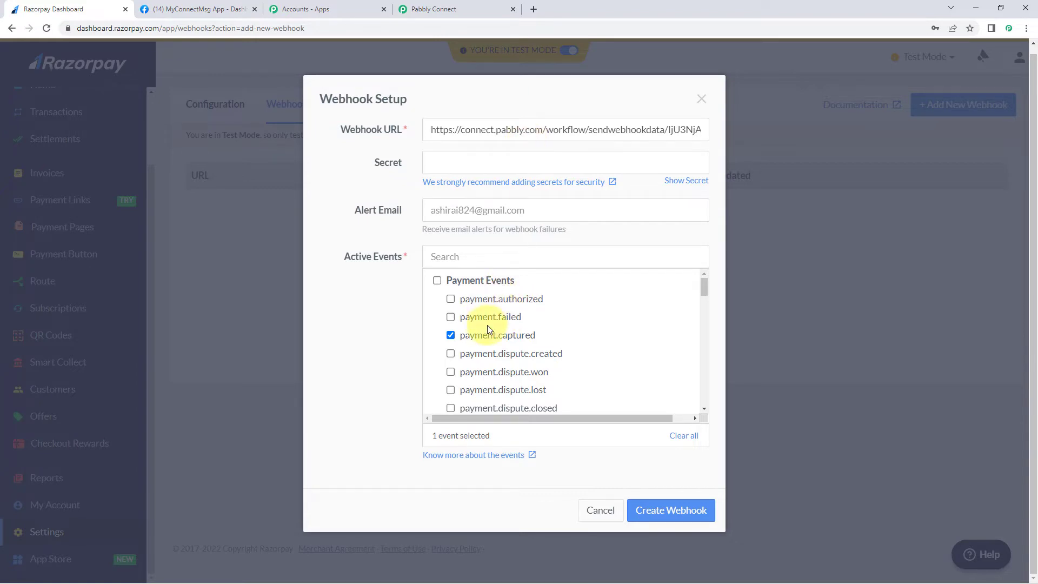
{"action": "scroll", "coordinate": [486, 330], "scroll_direction": "down", "scroll_amount": 3}
{"action": "scroll", "coordinate": [471, 350], "scroll_direction": "up", "scroll_amount": 3}
{"action": "scroll", "coordinate": [482, 322], "scroll_direction": "down", "scroll_amount": 5}
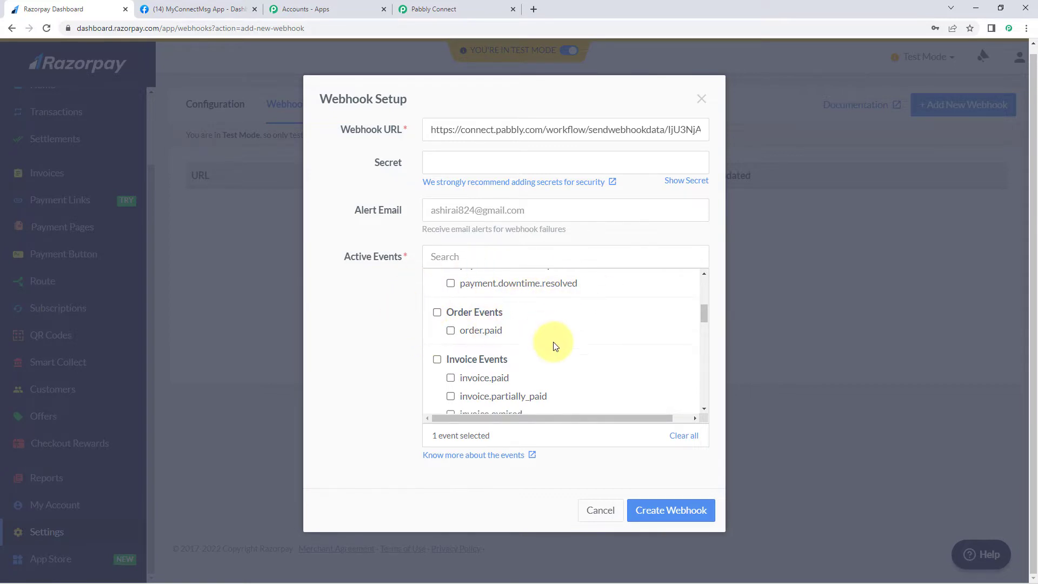
{"action": "scroll", "coordinate": [551, 343], "scroll_direction": "down", "scroll_amount": 2}
{"action": "scroll", "coordinate": [551, 341], "scroll_direction": "down", "scroll_amount": 1}
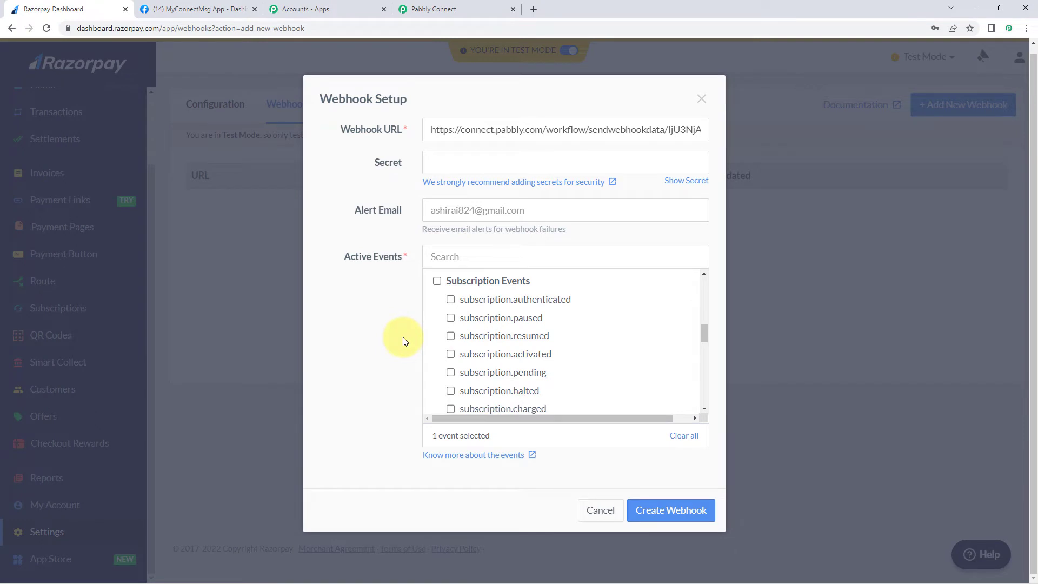
{"action": "scroll", "coordinate": [400, 344], "scroll_direction": "up", "scroll_amount": 1}
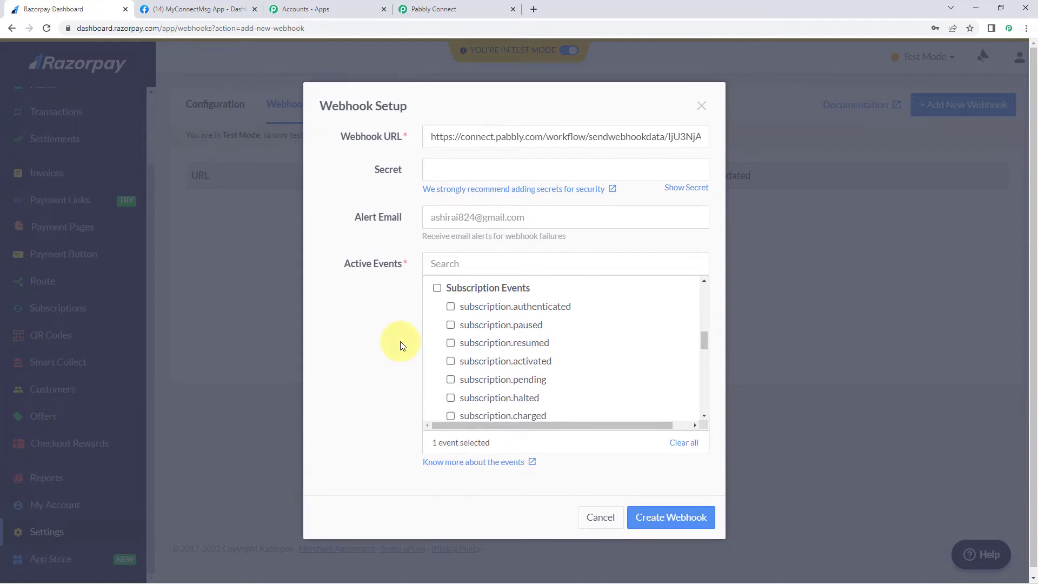
{"action": "scroll", "coordinate": [446, 352], "scroll_direction": "up", "scroll_amount": 5}
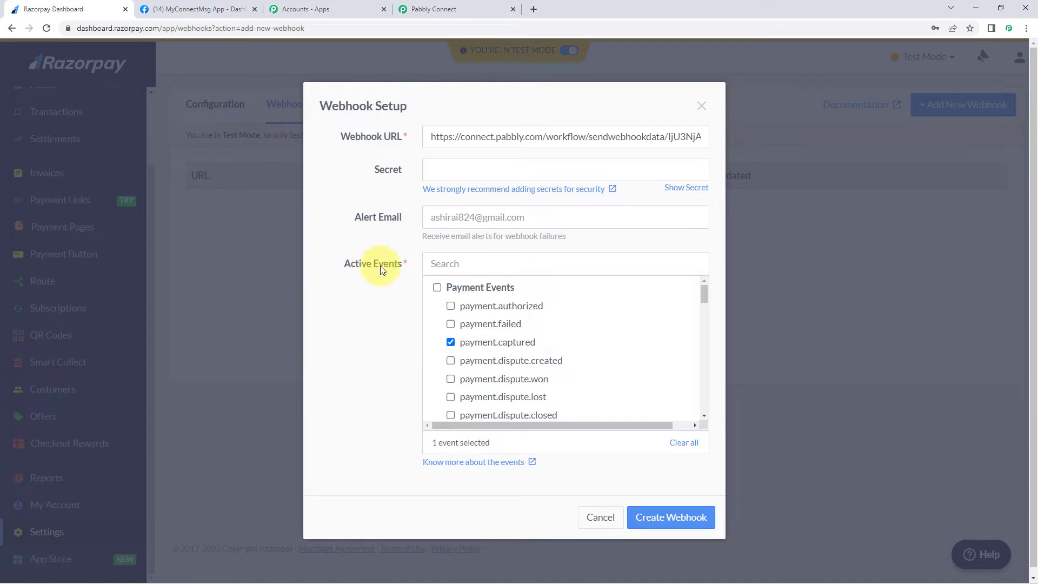
{"action": "left_click", "coordinate": [665, 517]}
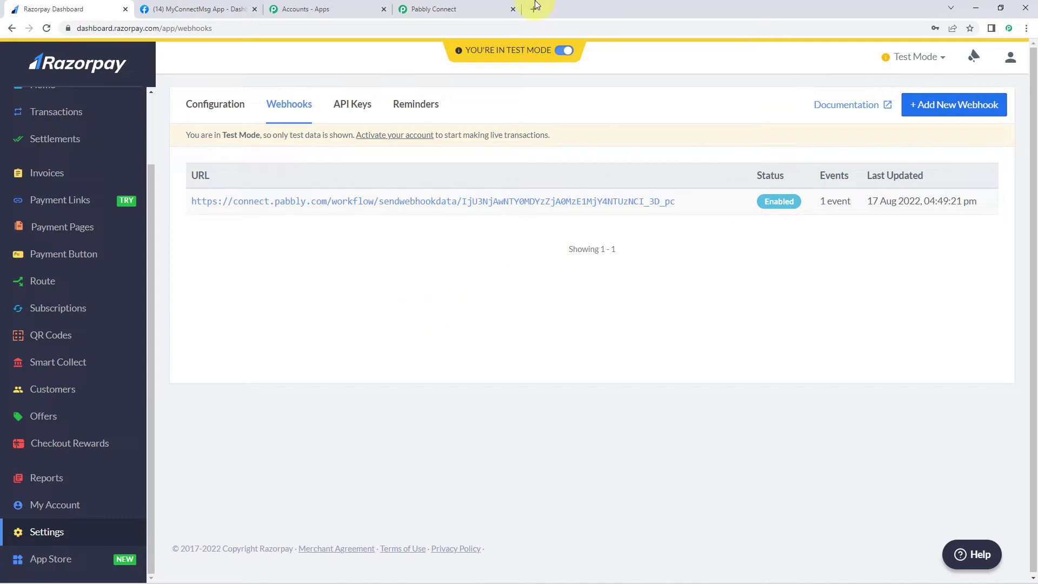
- Check that Pabbly is still waiting, then open Razorpay's Payment Pages list
{"action": "left_click", "coordinate": [476, 7]}
{"action": "left_click", "coordinate": [498, 407]}
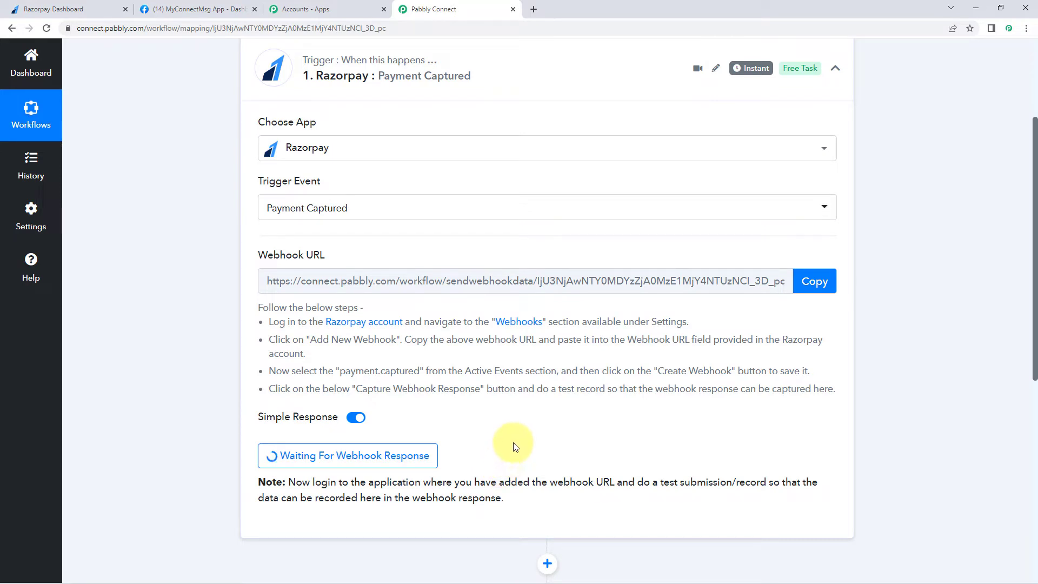
{"action": "left_click", "coordinate": [85, 11]}
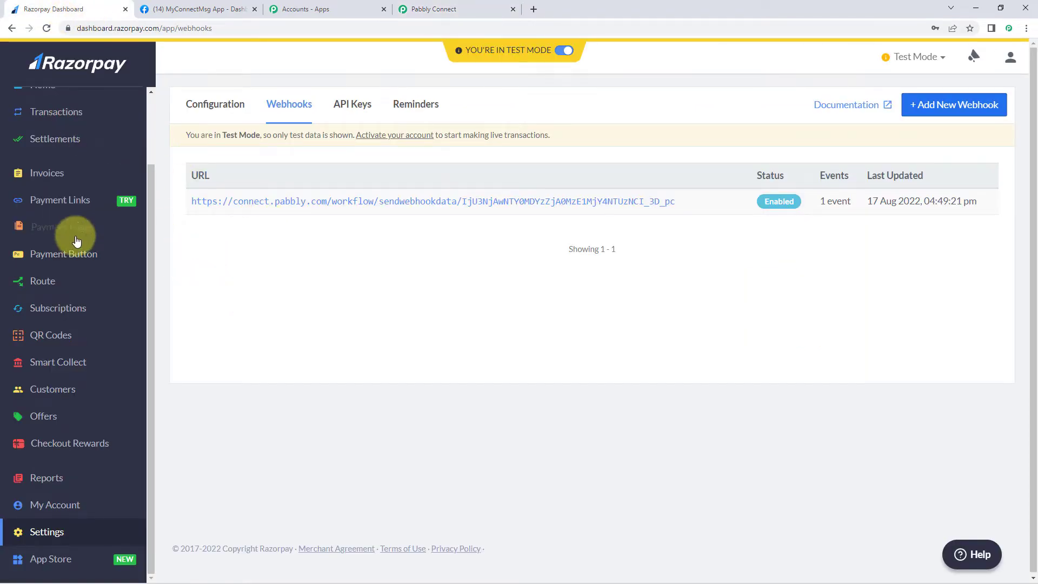
{"action": "left_click", "coordinate": [91, 227]}
{"action": "scroll", "coordinate": [222, 308], "scroll_direction": "down", "scroll_amount": 1}
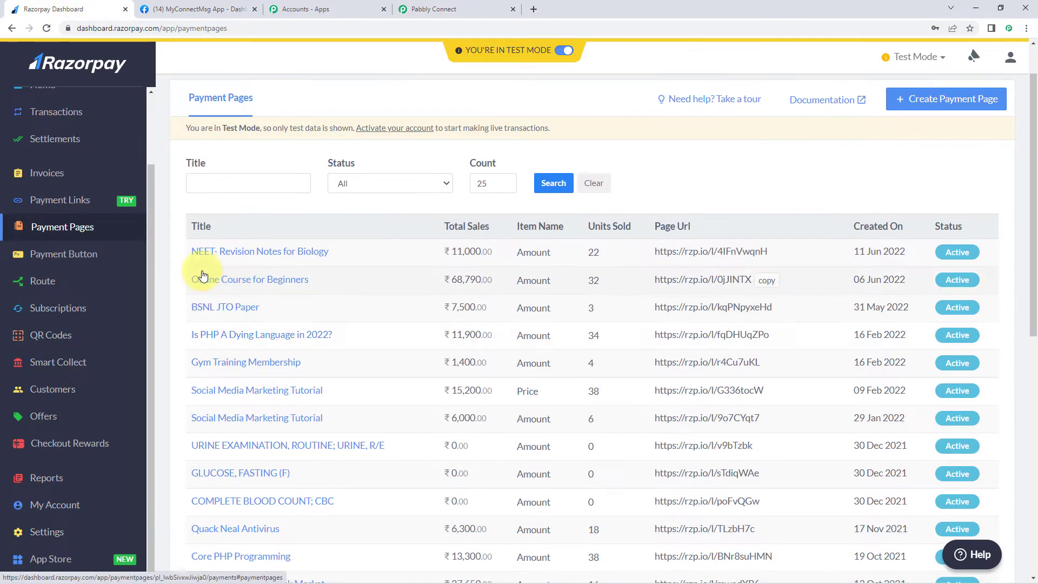
- Open the first payment page's link in a new tab and choose NEET- Revision Notes for Biology
{"action": "left_click", "coordinate": [784, 255]}
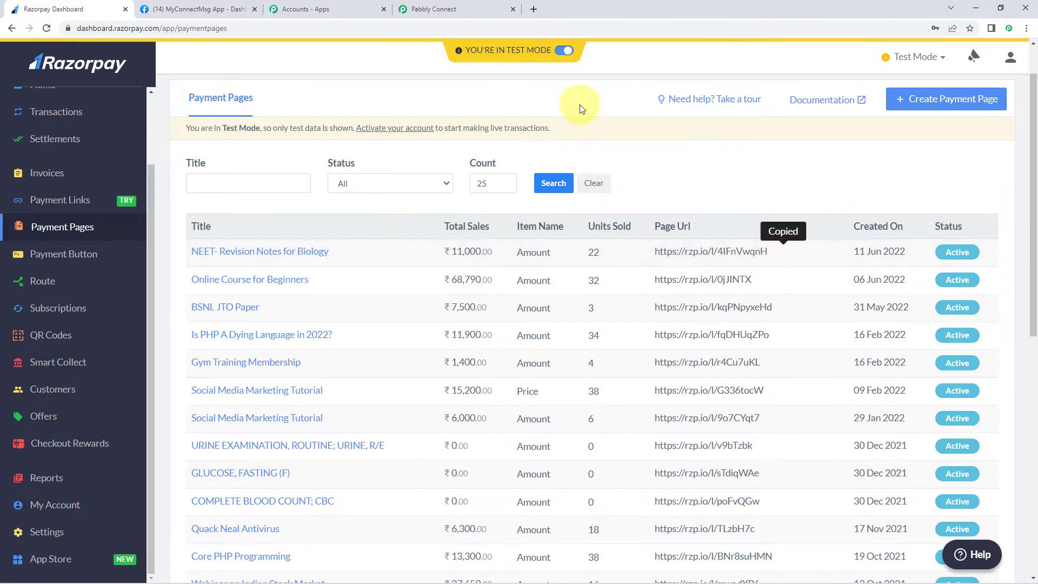
{"action": "left_click", "coordinate": [533, 9]}
{"action": "key", "text": "ctrl+v"}
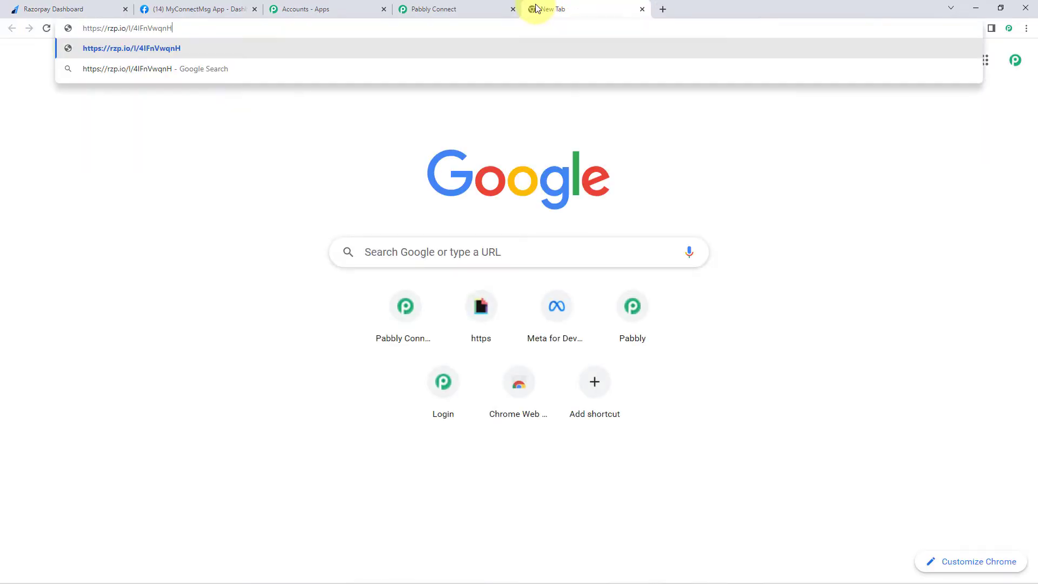
{"action": "key", "text": "Return"}
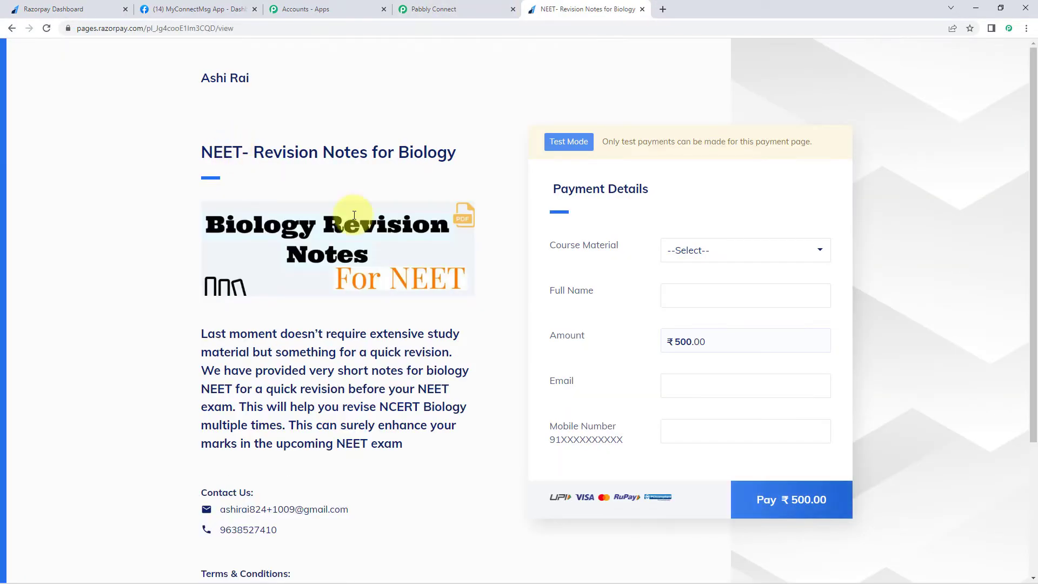
{"action": "left_click", "coordinate": [705, 251]}
{"action": "left_click", "coordinate": [688, 282]}
- Enter a dummy full name, a demo email and a mobile number with the 91 prefix
{"action": "left_click", "coordinate": [711, 302]}
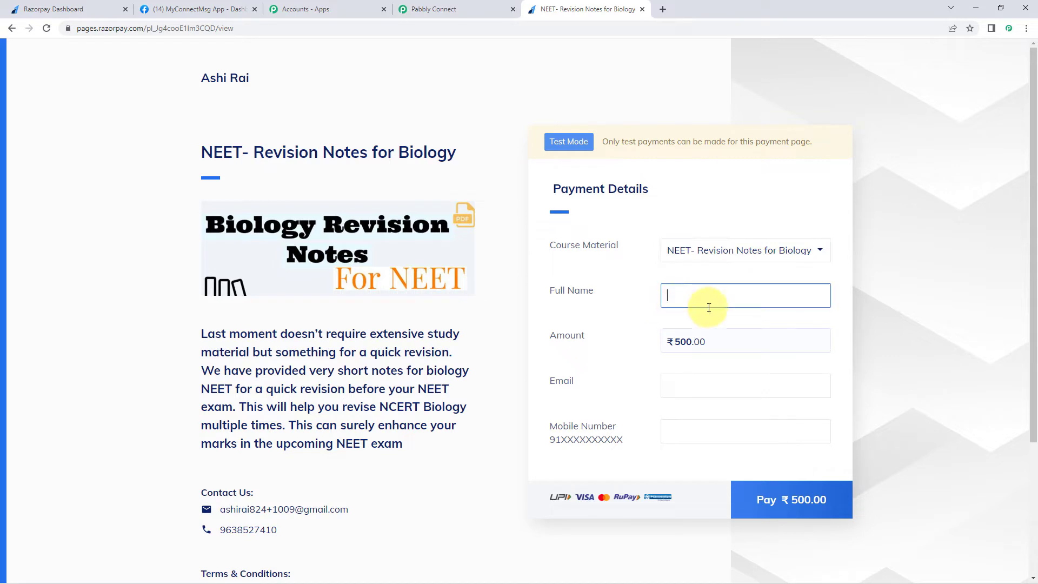
{"action": "type", "text": "Dummy Name"}
{"action": "key", "text": "Tab"}
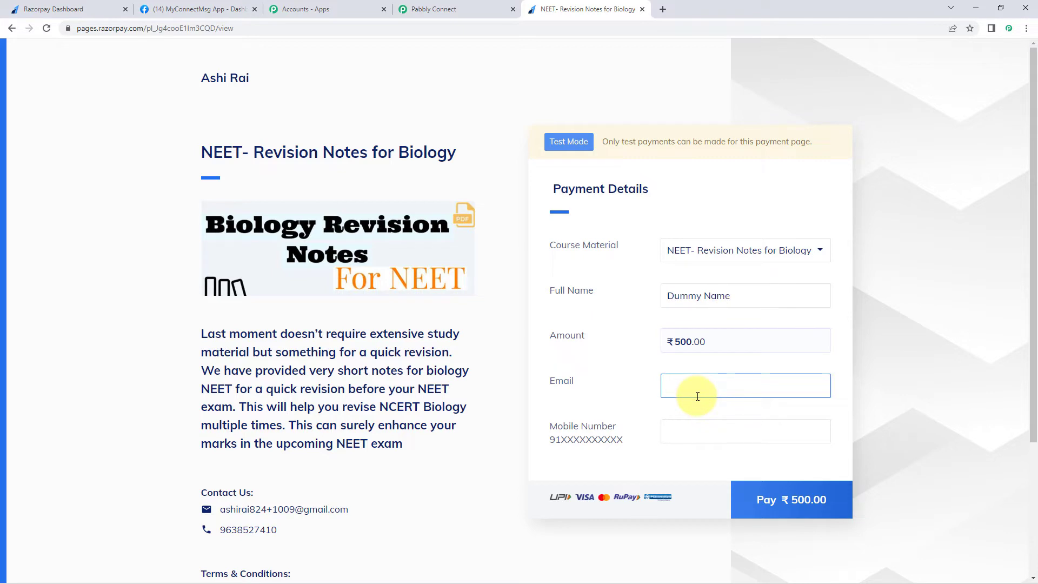
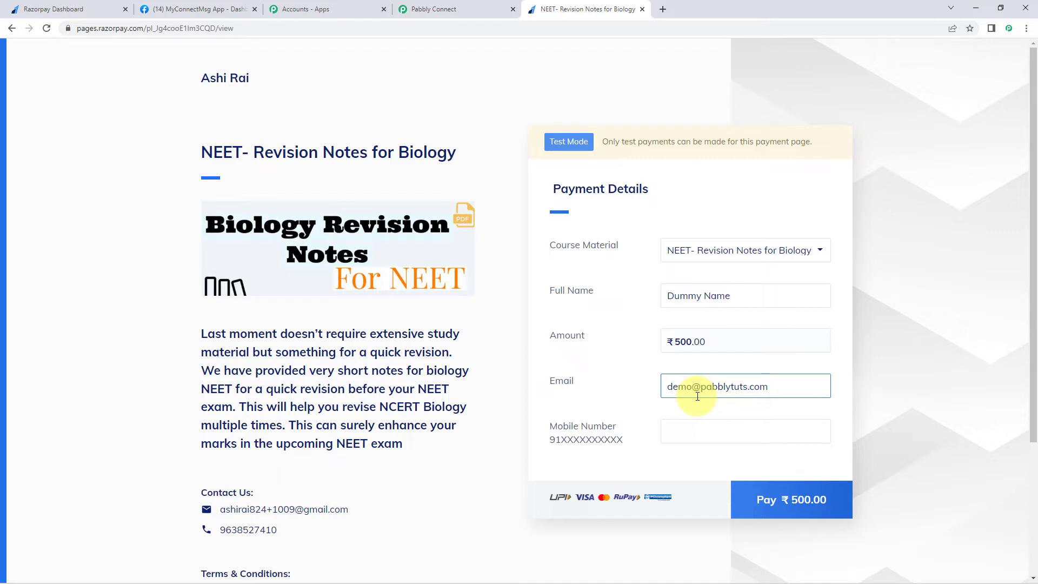
{"action": "left_click", "coordinate": [733, 433]}
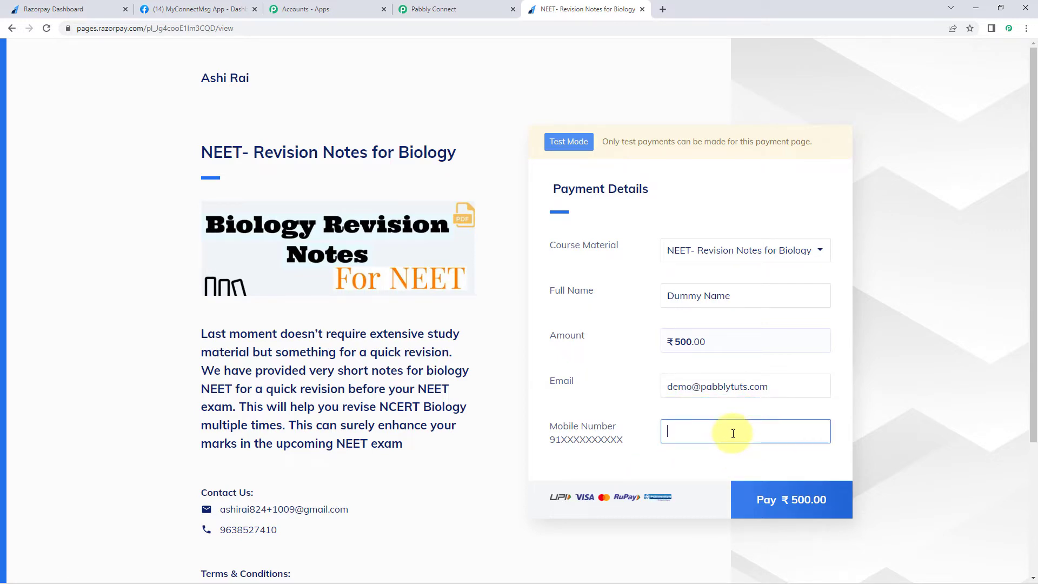
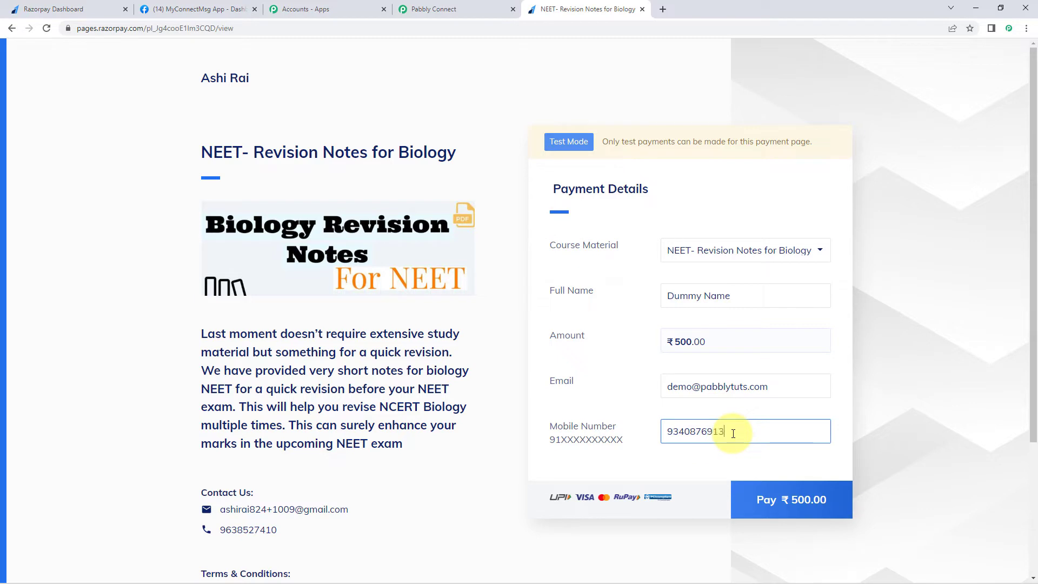
{"action": "left_click", "coordinate": [665, 430]}
{"action": "type", "text": "91"}
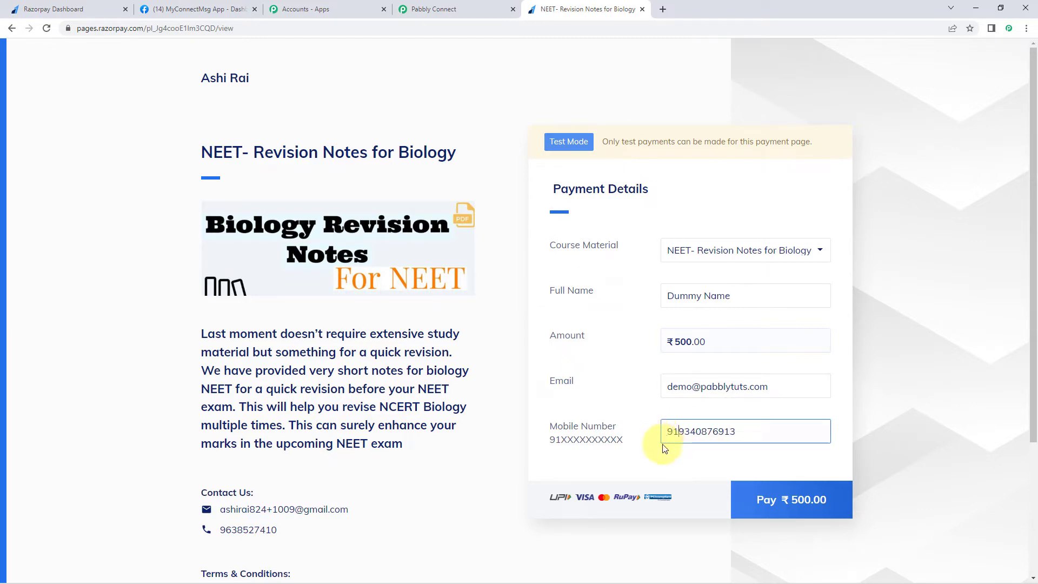
{"action": "left_click", "coordinate": [663, 446]}
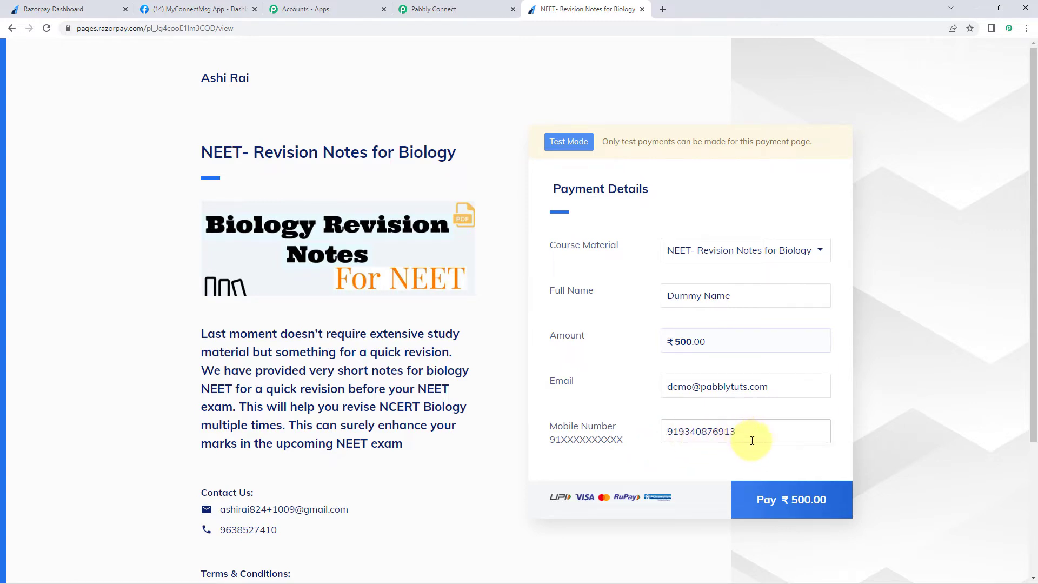
- Submit the form, choose card payment and enter the test card details
{"action": "left_click", "coordinate": [776, 496]}
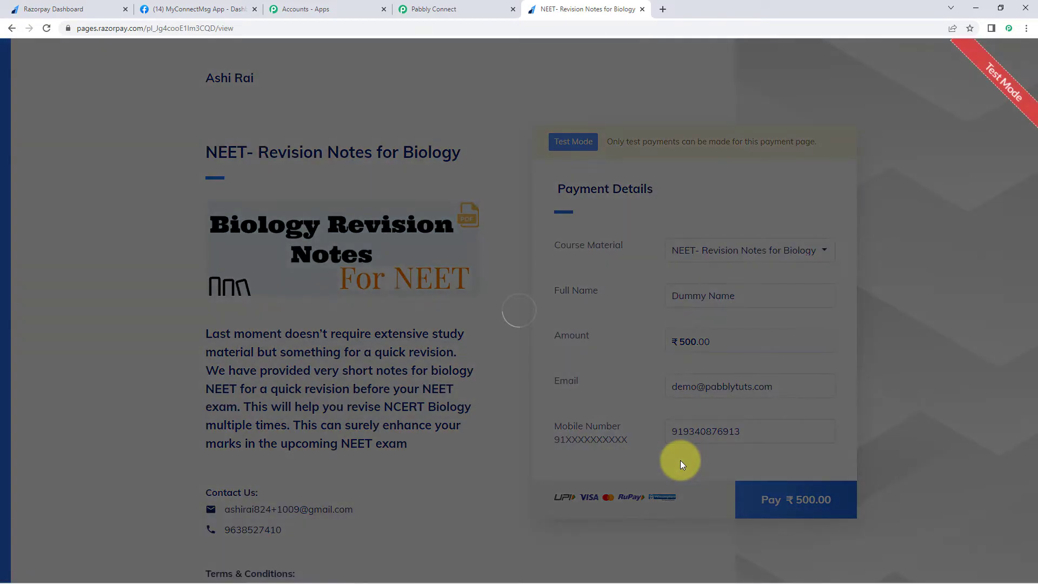
{"action": "scroll", "coordinate": [486, 346], "scroll_direction": "down", "scroll_amount": 3}
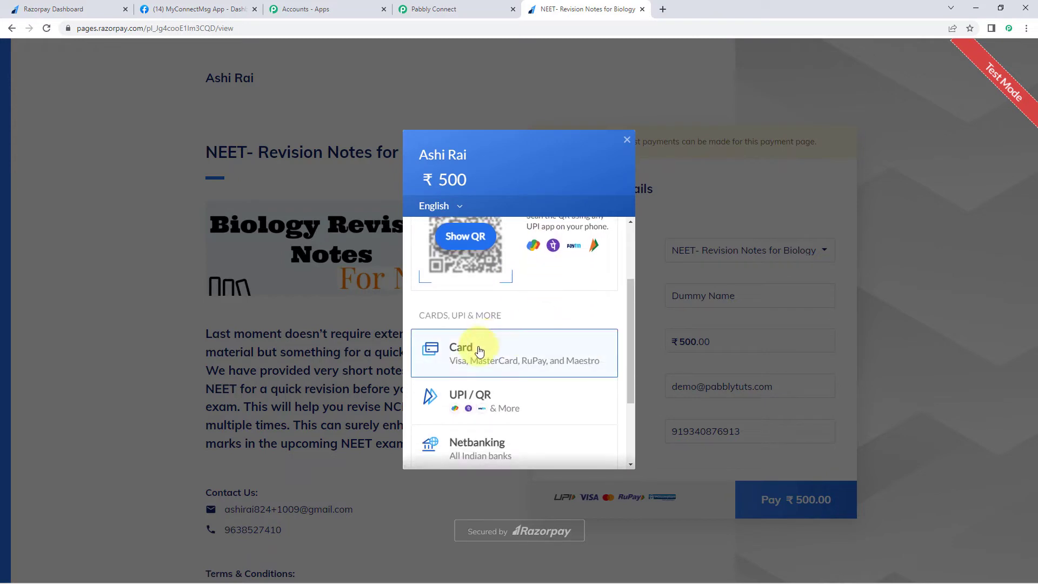
{"action": "left_click", "coordinate": [469, 347]}
{"action": "left_click", "coordinate": [460, 321]}
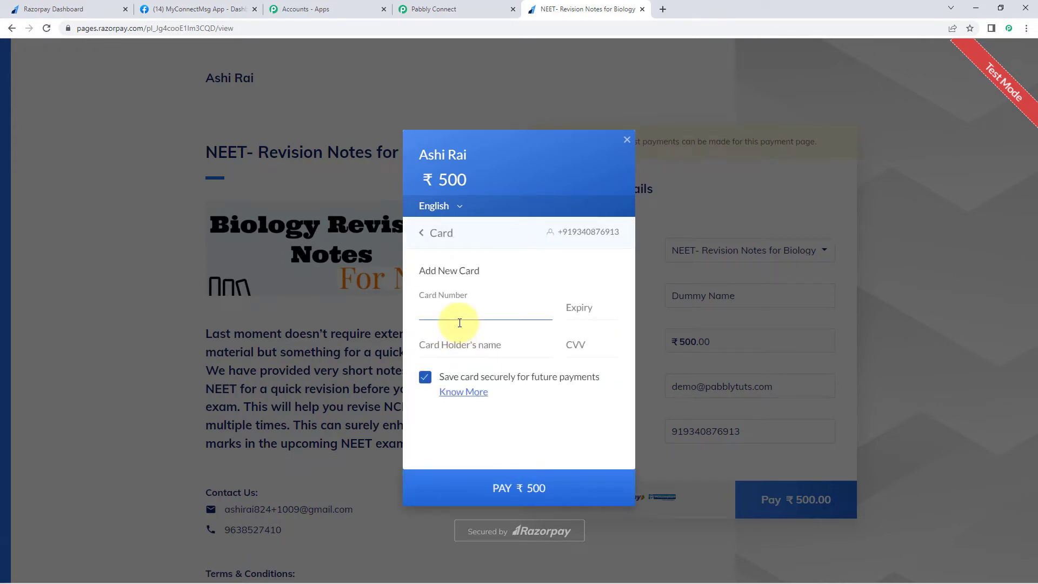
{"action": "type", "text": "4111111"}
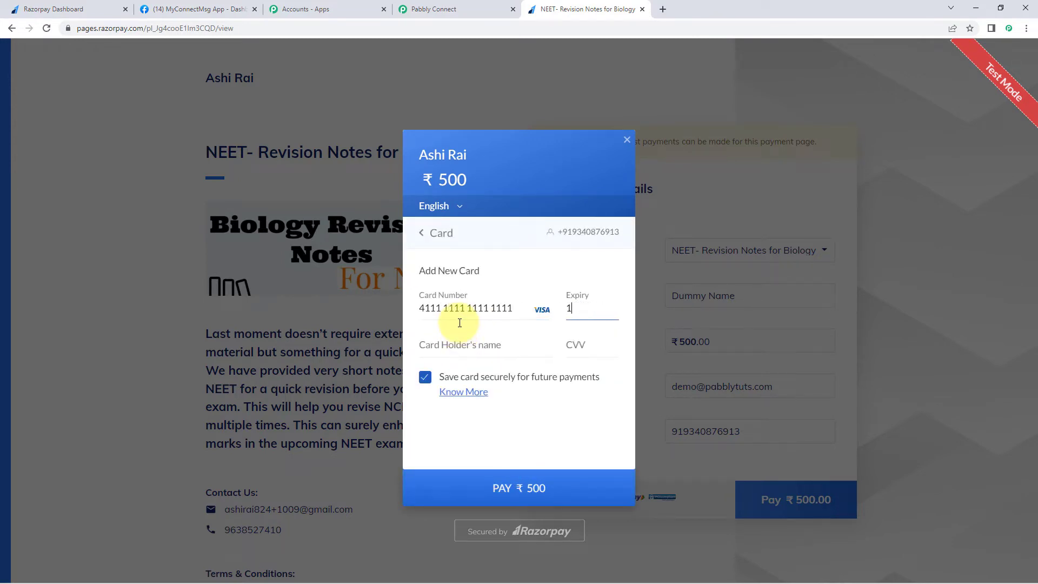
{"action": "type", "text": "1111111111225Dummy"}
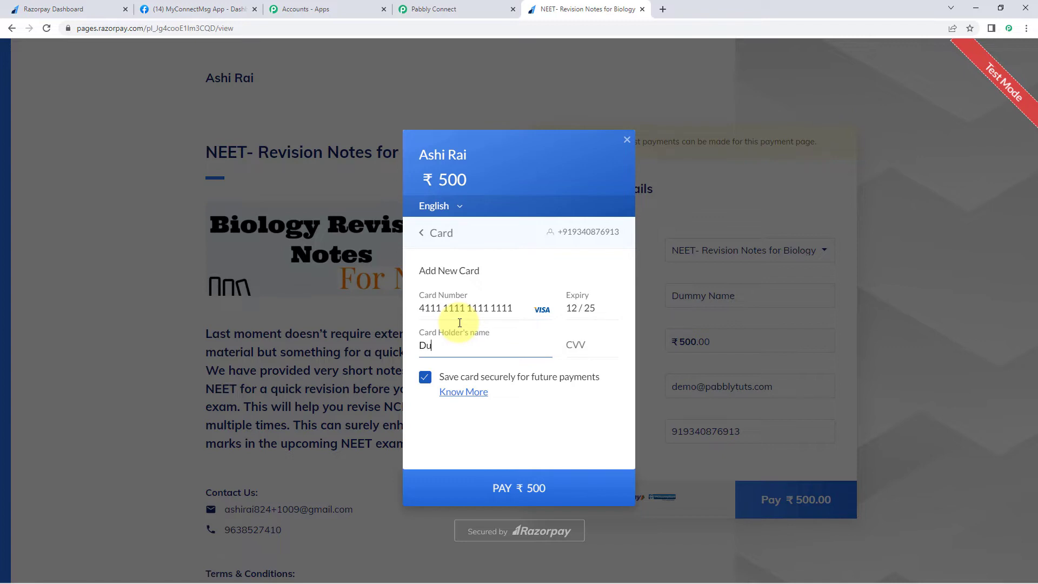
{"action": "key", "text": "Tab"}
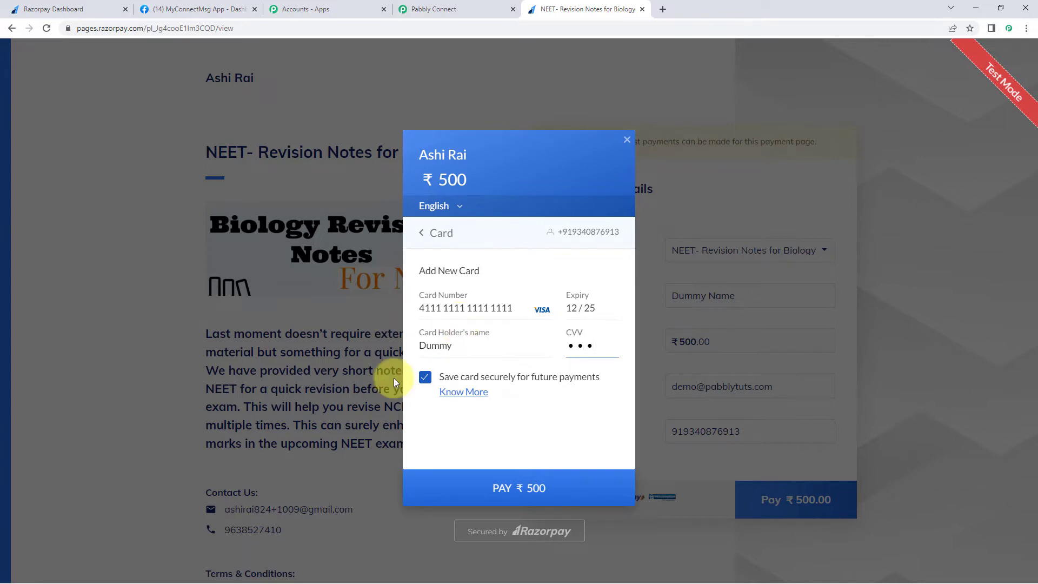
- Turn off card saving, pay ₹500, submit the OTP and decline the browser's save-card offer
{"action": "left_click", "coordinate": [425, 376]}
{"action": "left_click", "coordinate": [462, 489]}
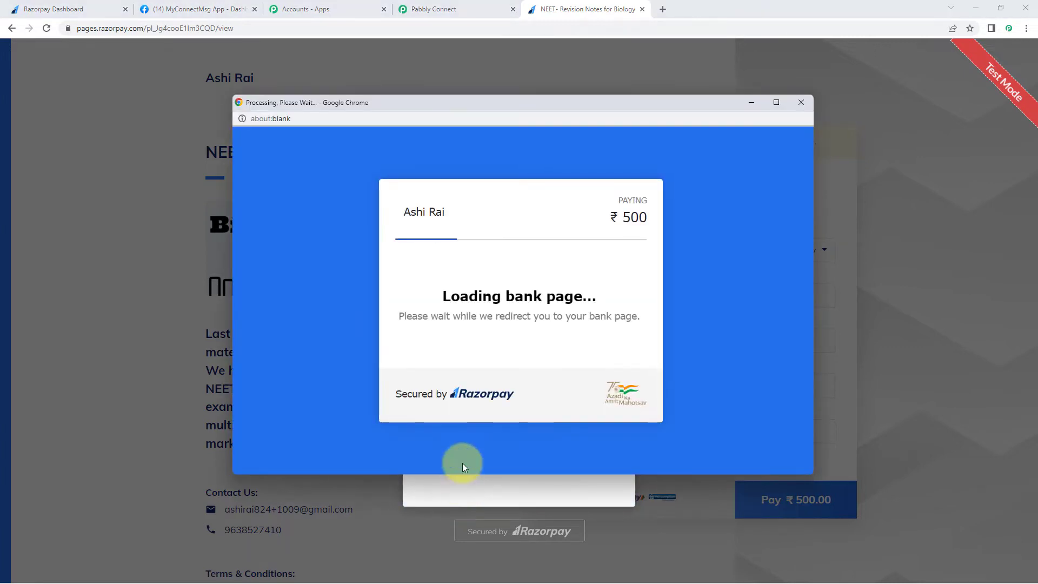
{"action": "type", "text": "1"}
{"action": "left_click", "coordinate": [496, 365]}
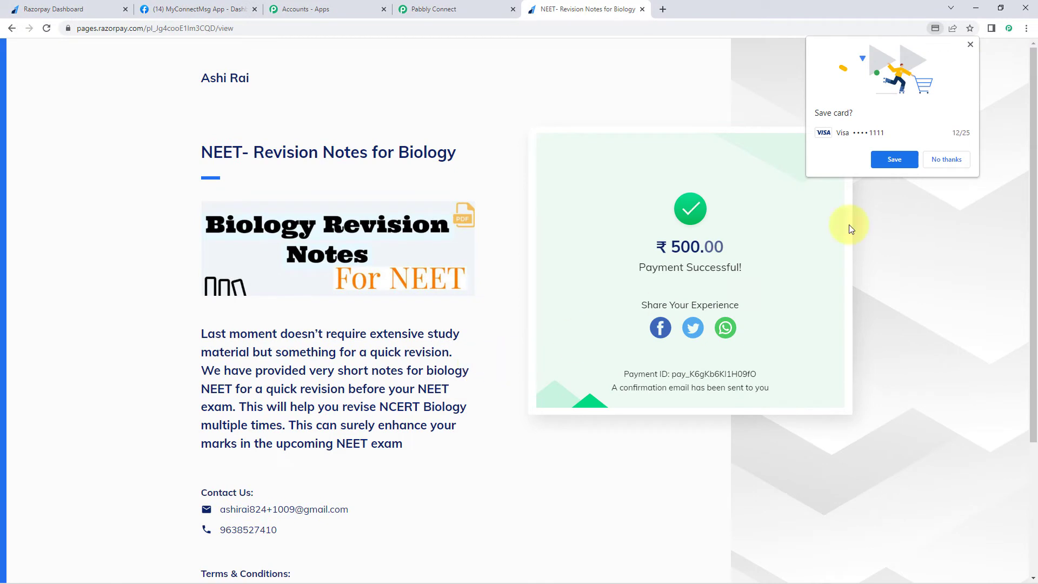
{"action": "left_click", "coordinate": [949, 159]}
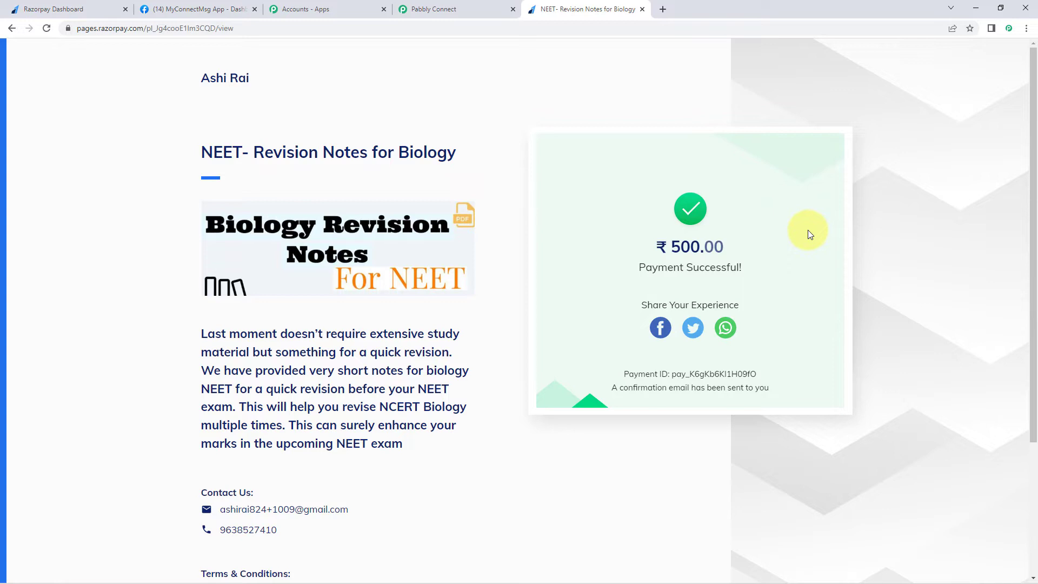
- Inspect the payment.captured event value in the Razorpay trigger's Response Received data
{"action": "left_click", "coordinate": [427, 9]}
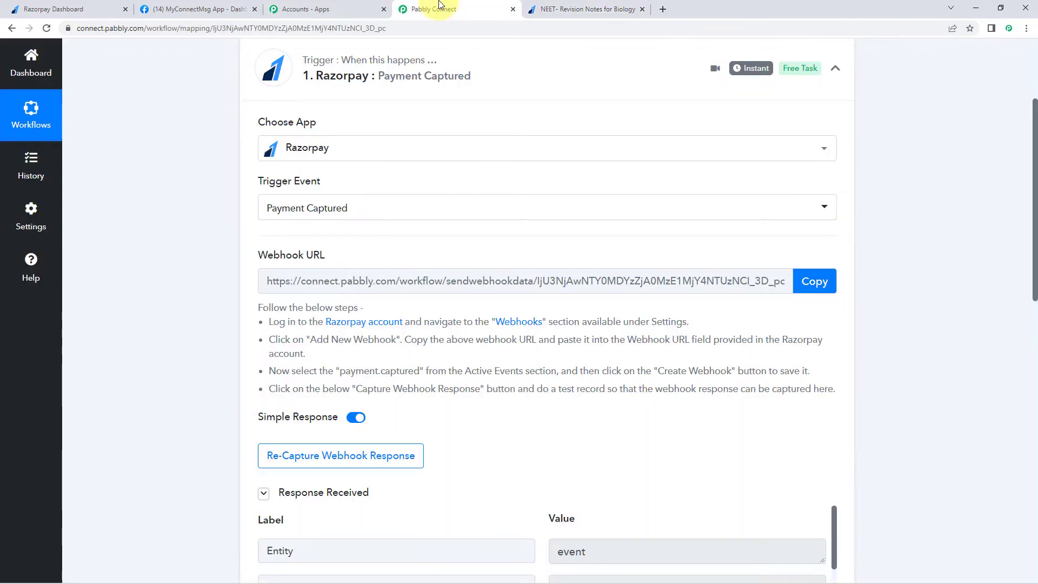
{"action": "scroll", "coordinate": [462, 389], "scroll_direction": "down", "scroll_amount": 4}
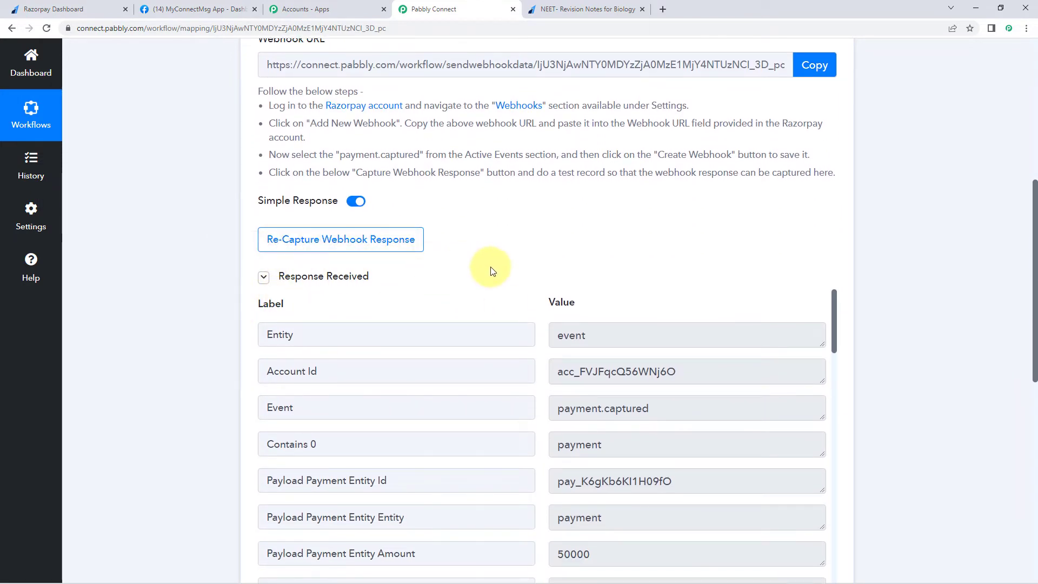
{"action": "scroll", "coordinate": [489, 267], "scroll_direction": "down", "scroll_amount": 1}
{"action": "scroll", "coordinate": [489, 210], "scroll_direction": "down", "scroll_amount": 1}
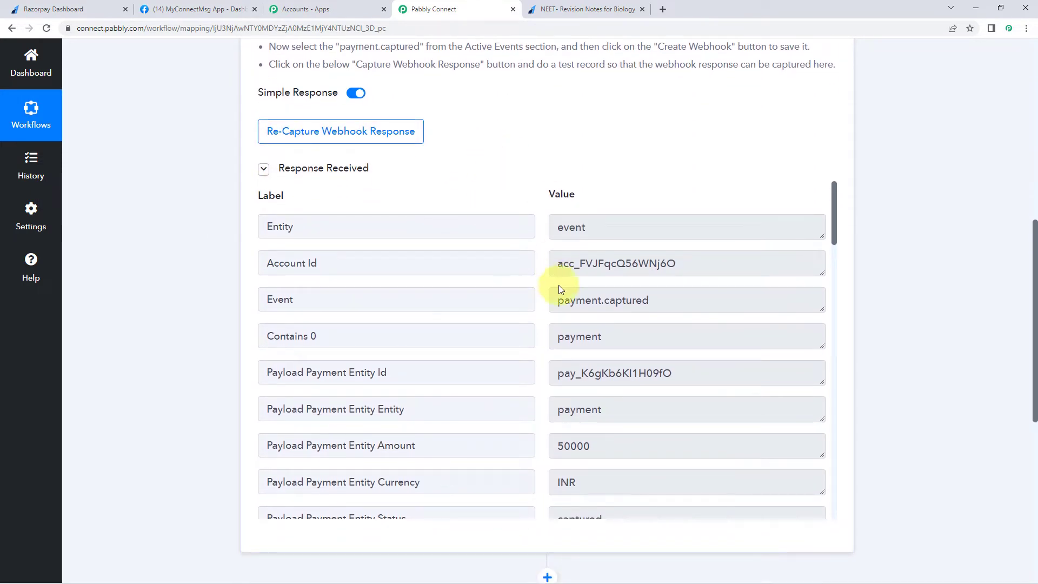
{"action": "left_click", "coordinate": [644, 300]}
{"action": "left_click_drag", "start_coordinate": [645, 301], "coordinate": [547, 297]}
{"action": "left_click", "coordinate": [505, 270]}
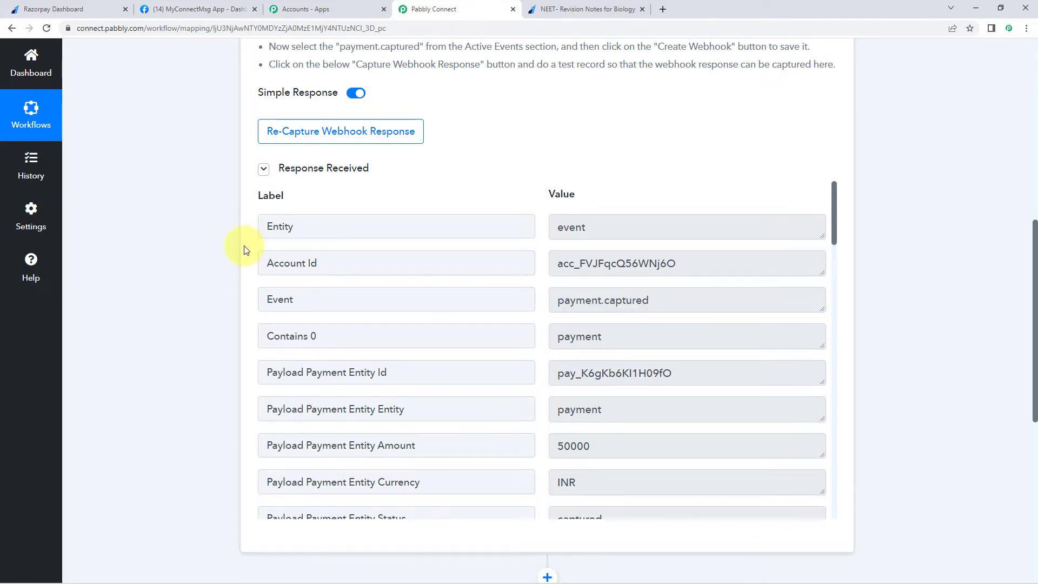
- Review the captured course material, full name, email and mobile number values, down to the next action
{"action": "scroll", "coordinate": [385, 276], "scroll_direction": "down", "scroll_amount": 1}
{"action": "scroll", "coordinate": [461, 247], "scroll_direction": "down", "scroll_amount": 7}
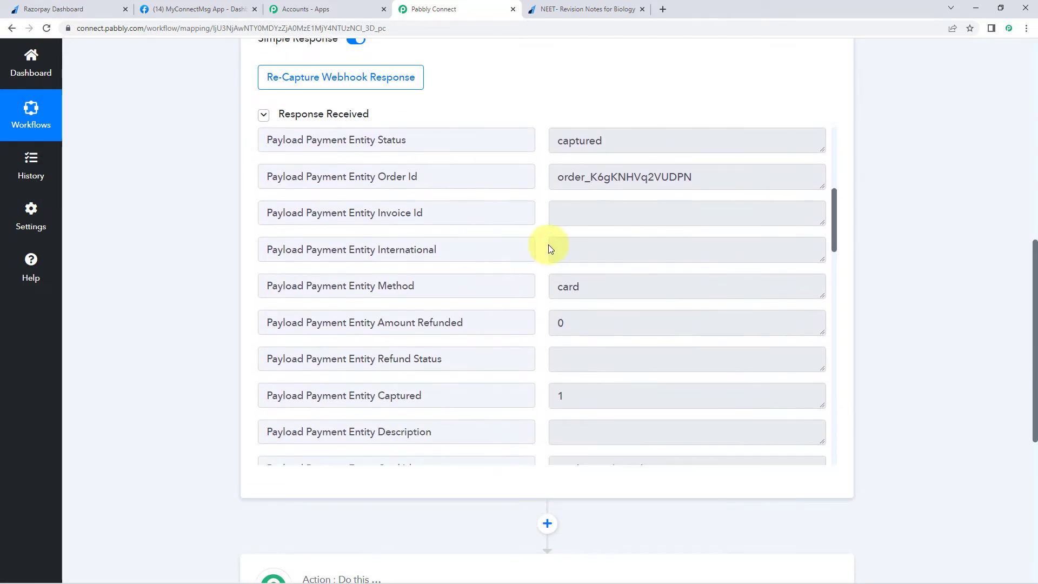
{"action": "scroll", "coordinate": [551, 245], "scroll_direction": "down", "scroll_amount": 5}
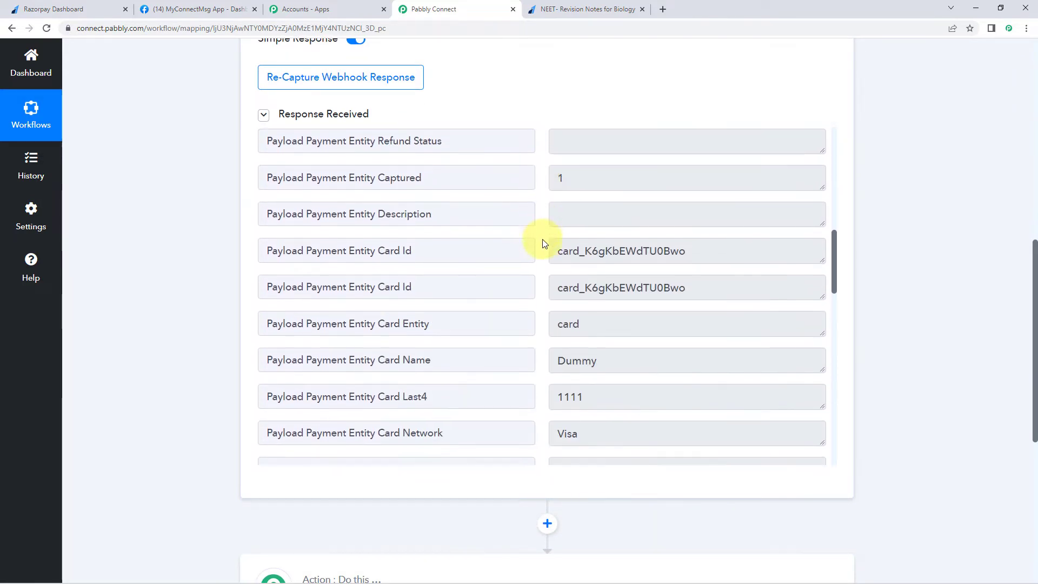
{"action": "scroll", "coordinate": [544, 243], "scroll_direction": "down", "scroll_amount": 8}
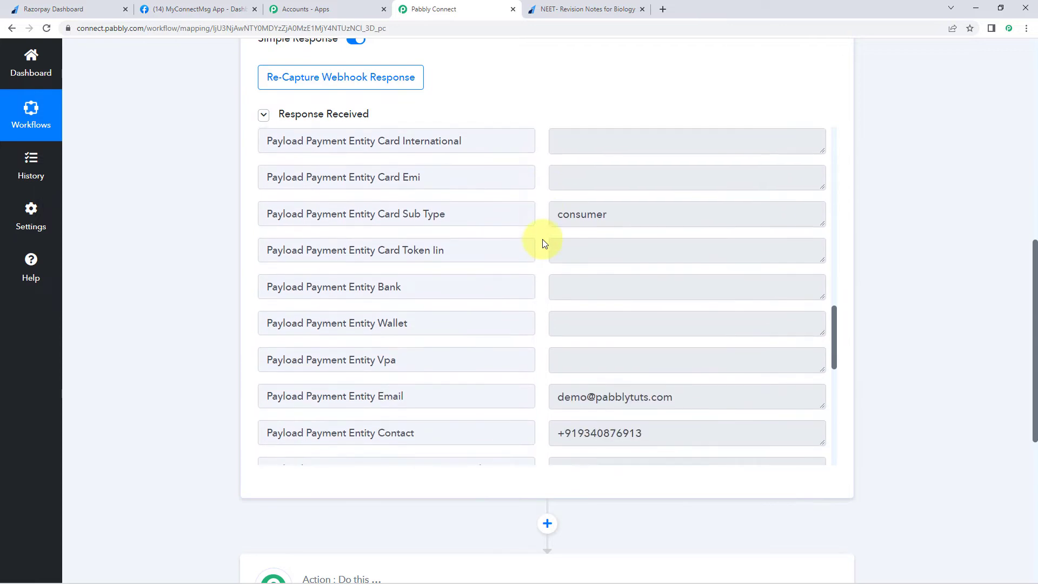
{"action": "scroll", "coordinate": [543, 243], "scroll_direction": "down", "scroll_amount": 2}
{"action": "left_click_drag", "start_coordinate": [658, 160], "coordinate": [526, 168]}
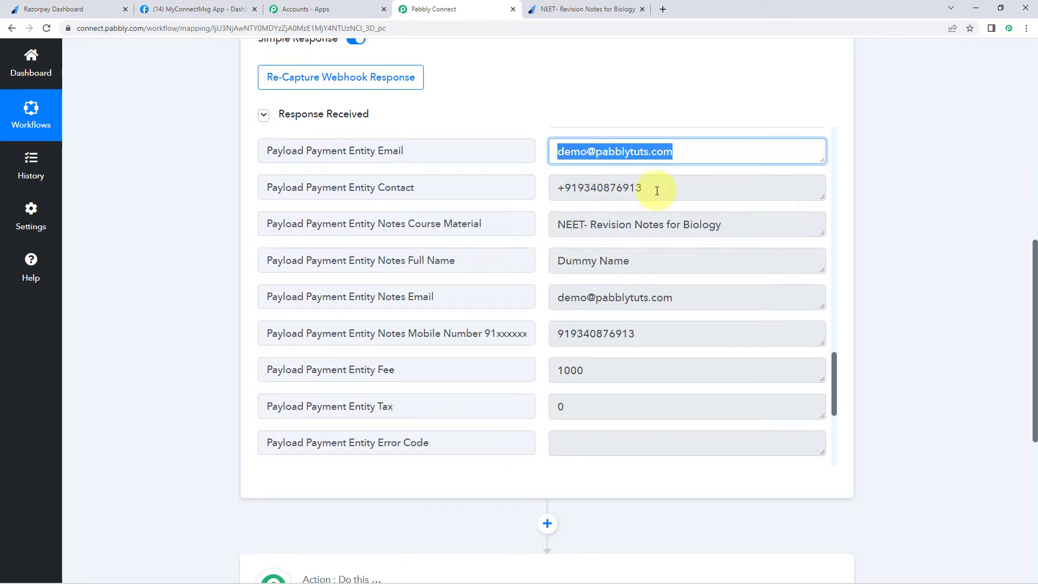
{"action": "left_click_drag", "start_coordinate": [658, 190], "coordinate": [522, 198]}
{"action": "left_click_drag", "start_coordinate": [748, 225], "coordinate": [574, 224]}
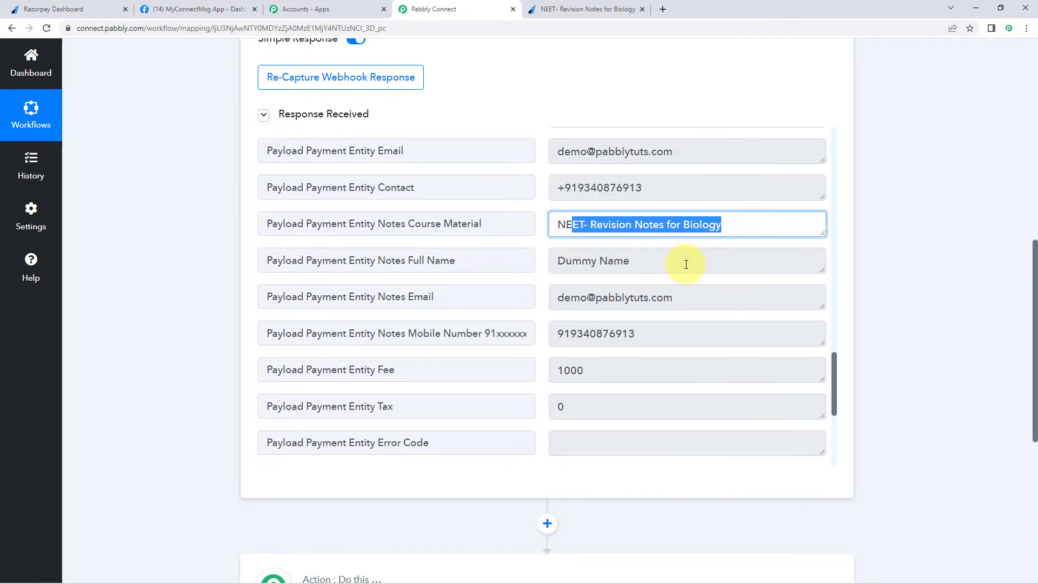
{"action": "left_click_drag", "start_coordinate": [685, 261], "coordinate": [577, 264]}
{"action": "left_click_drag", "start_coordinate": [724, 299], "coordinate": [539, 299]}
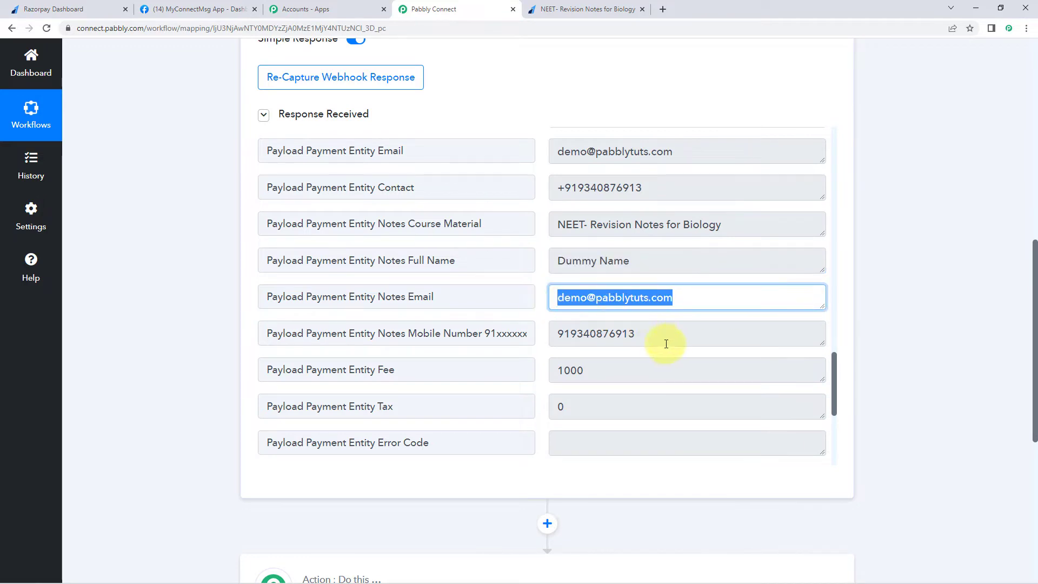
{"action": "left_click_drag", "start_coordinate": [665, 341], "coordinate": [430, 326]}
{"action": "left_click", "coordinate": [242, 325]}
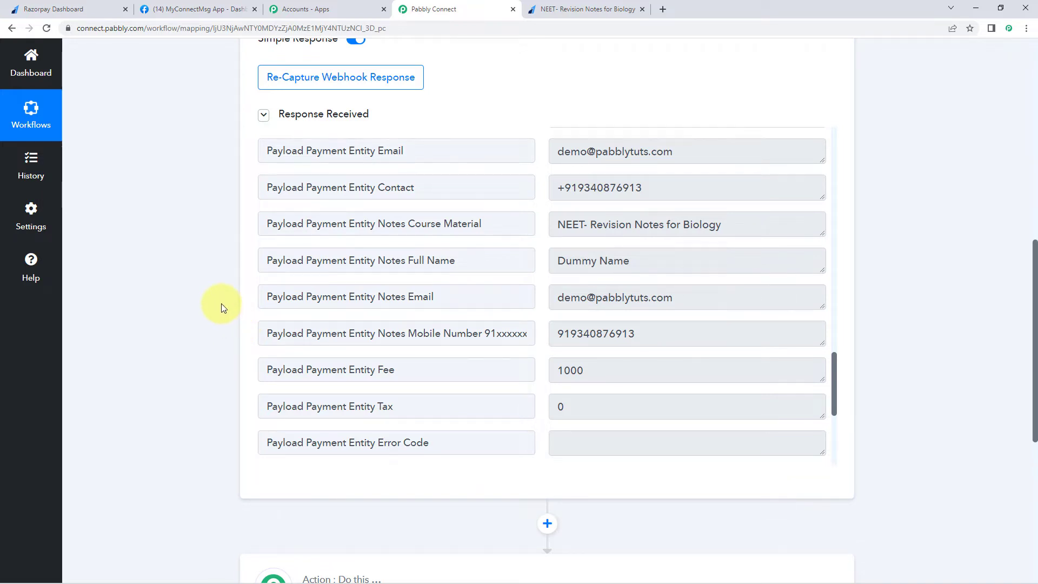
{"action": "scroll", "coordinate": [222, 303], "scroll_direction": "down", "scroll_amount": 7}
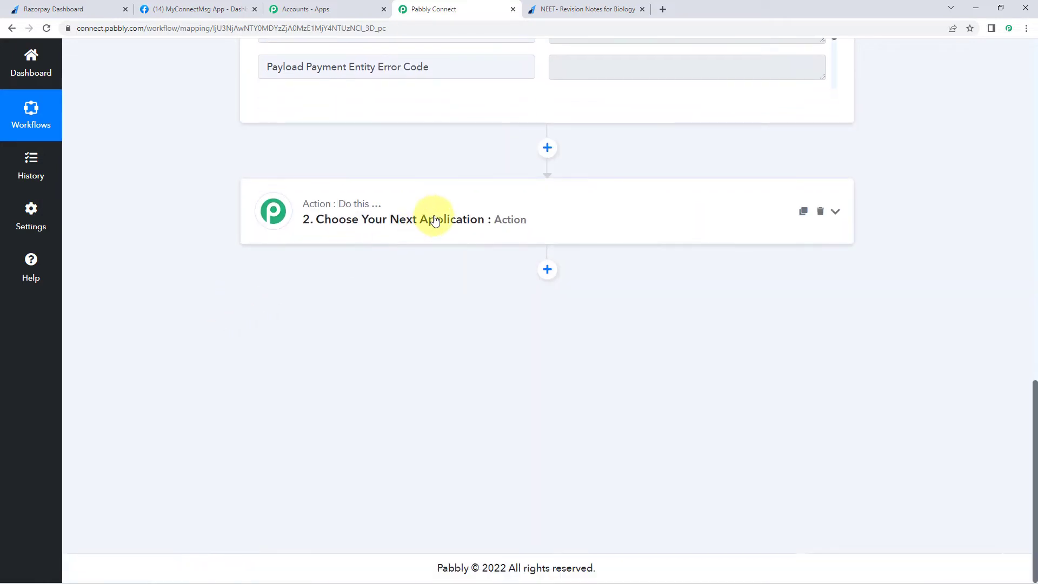
- Search 'Razo' and pick Razorpay as the next action's app
{"action": "left_click", "coordinate": [415, 233]}
{"action": "scroll", "coordinate": [281, 254], "scroll_direction": "down", "scroll_amount": 1}
{"action": "left_click", "coordinate": [329, 239]}
{"action": "type", "text": "Razo"}
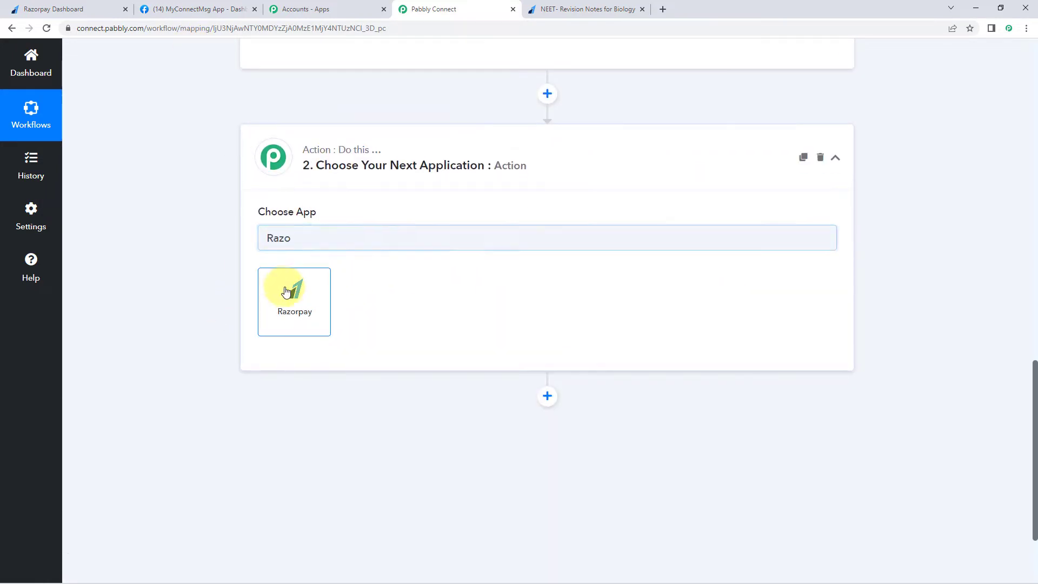
{"action": "left_click", "coordinate": [285, 306]}
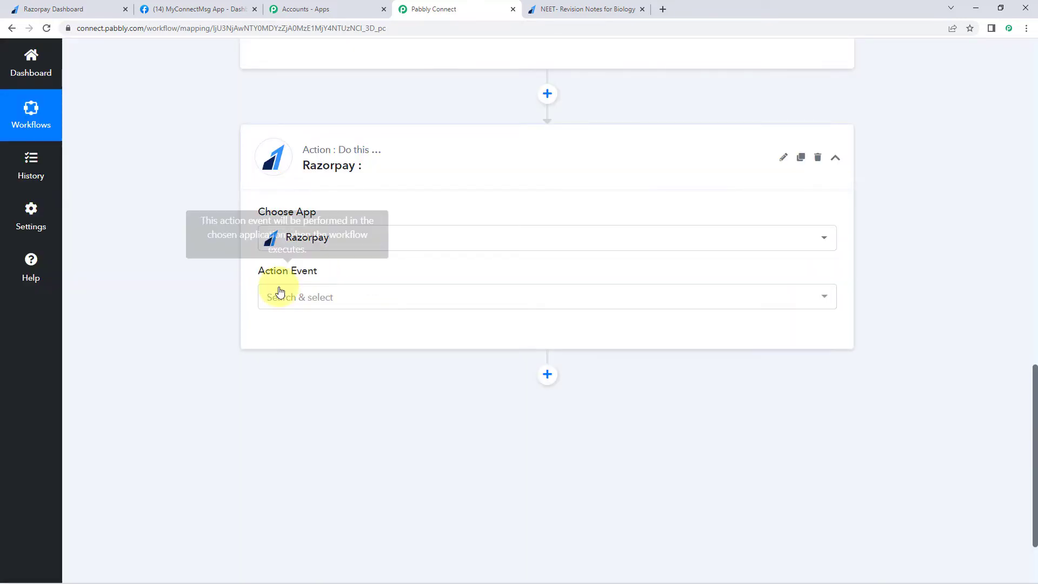
- Choose Create Payment Link as the Razorpay action event and begin connecting the account
{"action": "left_click", "coordinate": [316, 294]}
{"action": "scroll", "coordinate": [225, 302], "scroll_direction": "down", "scroll_amount": 1}
{"action": "scroll", "coordinate": [225, 303], "scroll_direction": "down", "scroll_amount": 1}
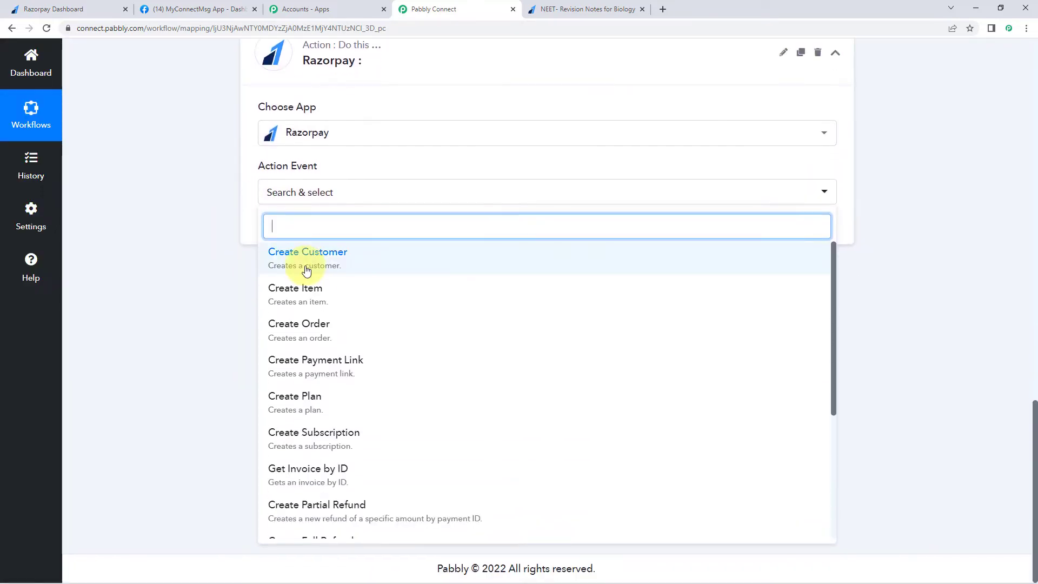
{"action": "scroll", "coordinate": [304, 295], "scroll_direction": "down", "scroll_amount": 2}
{"action": "scroll", "coordinate": [308, 299], "scroll_direction": "down", "scroll_amount": 4}
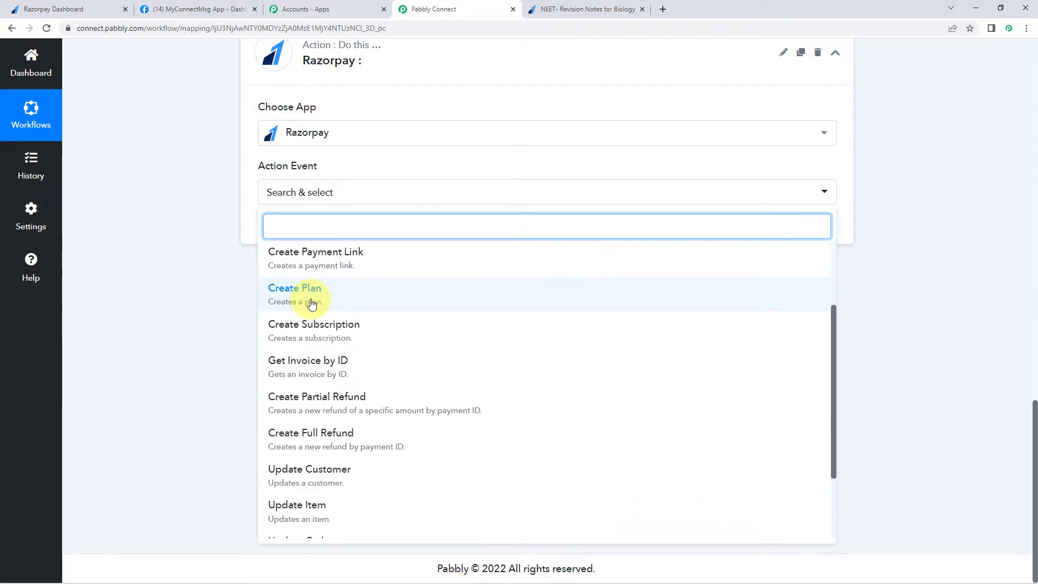
{"action": "scroll", "coordinate": [345, 314], "scroll_direction": "up", "scroll_amount": 5}
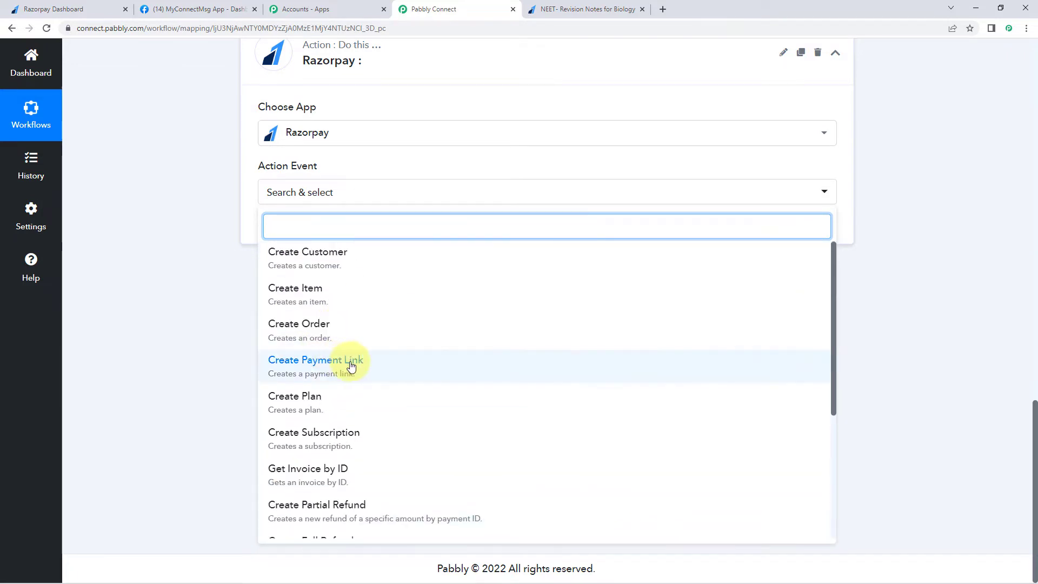
{"action": "left_click", "coordinate": [303, 369]}
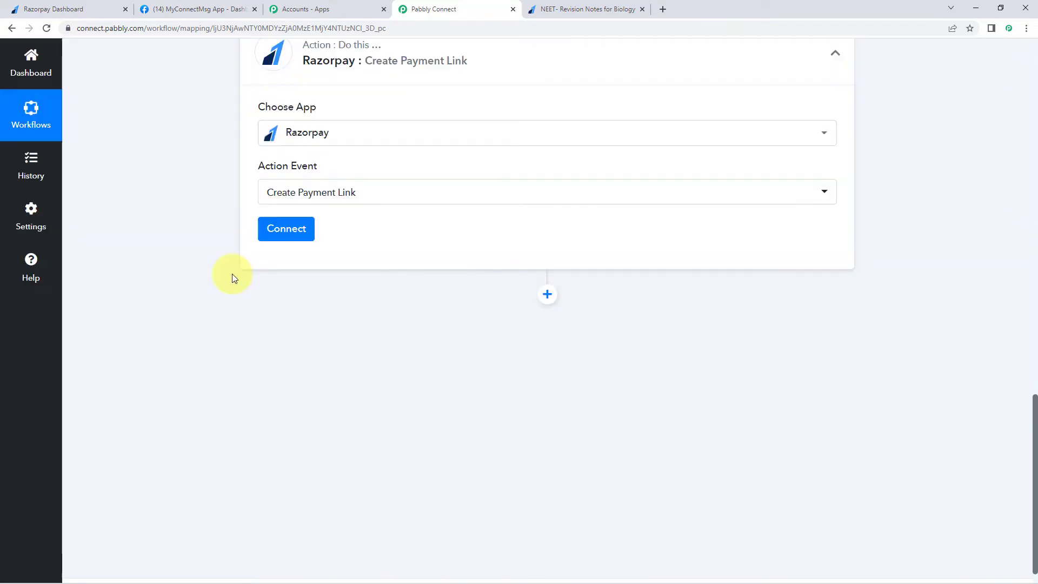
{"action": "left_click", "coordinate": [294, 233]}
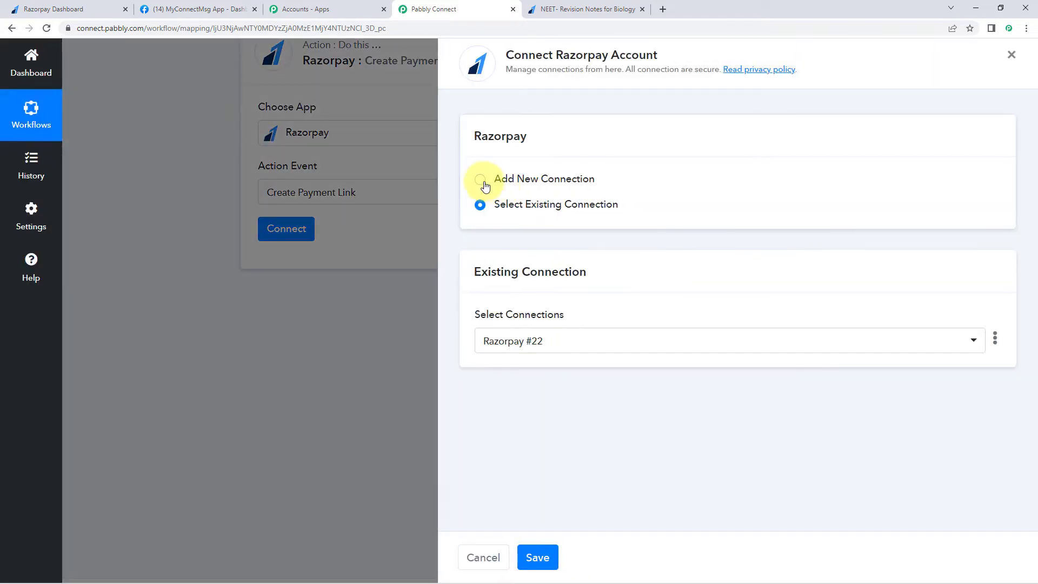
- Choose Add New Connection for the Razorpay account, then switch to the Razorpay Dashboard tab
{"action": "left_click", "coordinate": [481, 180]}
{"action": "scroll", "coordinate": [652, 199], "scroll_direction": "down", "scroll_amount": 1}
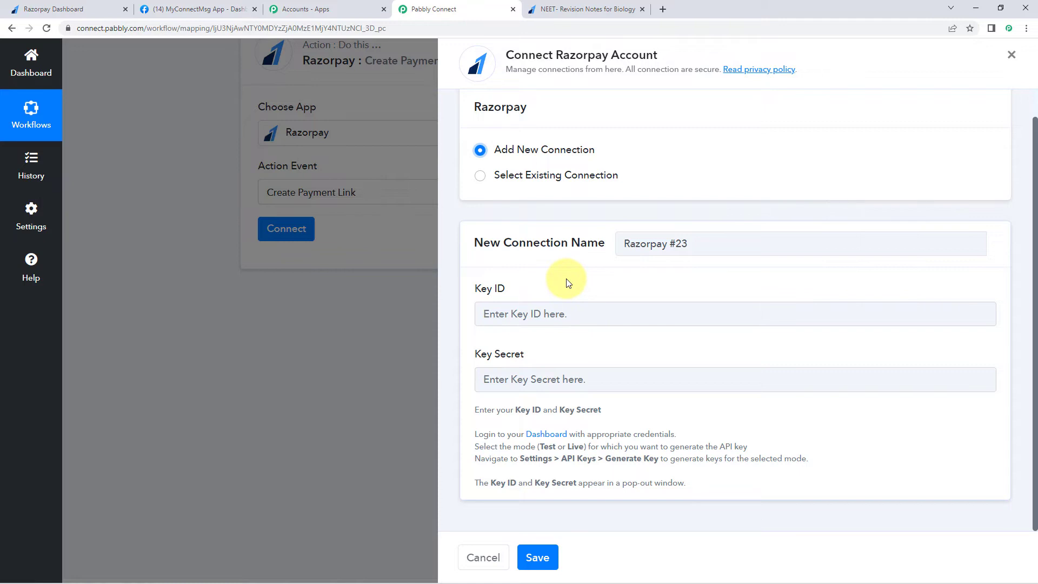
{"action": "left_click", "coordinate": [65, 9]}
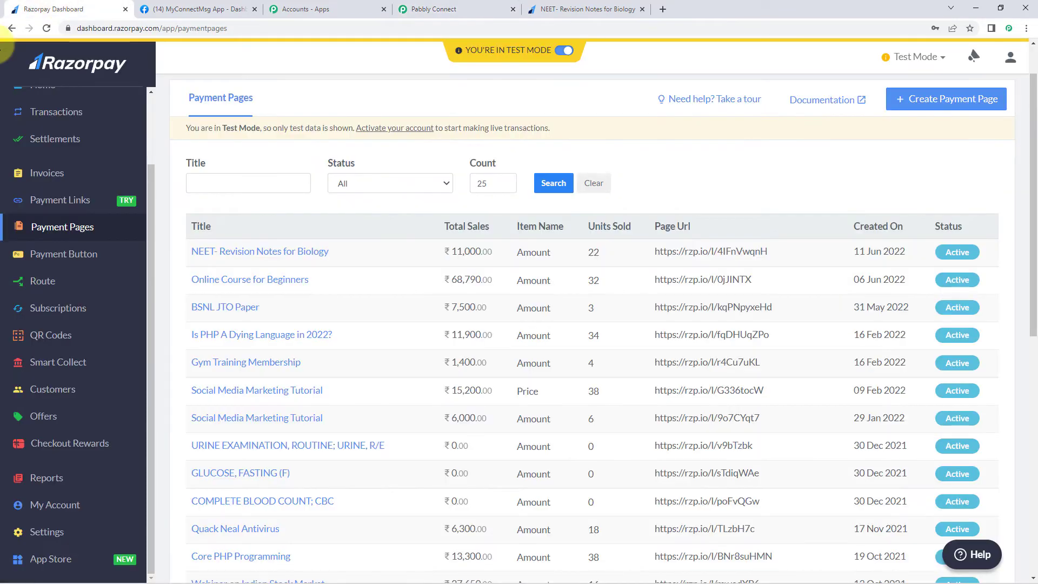
- Navigate to Settings > API Keys in the Razorpay Dashboard to view the existing test key
{"action": "scroll", "coordinate": [81, 259], "scroll_direction": "down", "scroll_amount": 3}
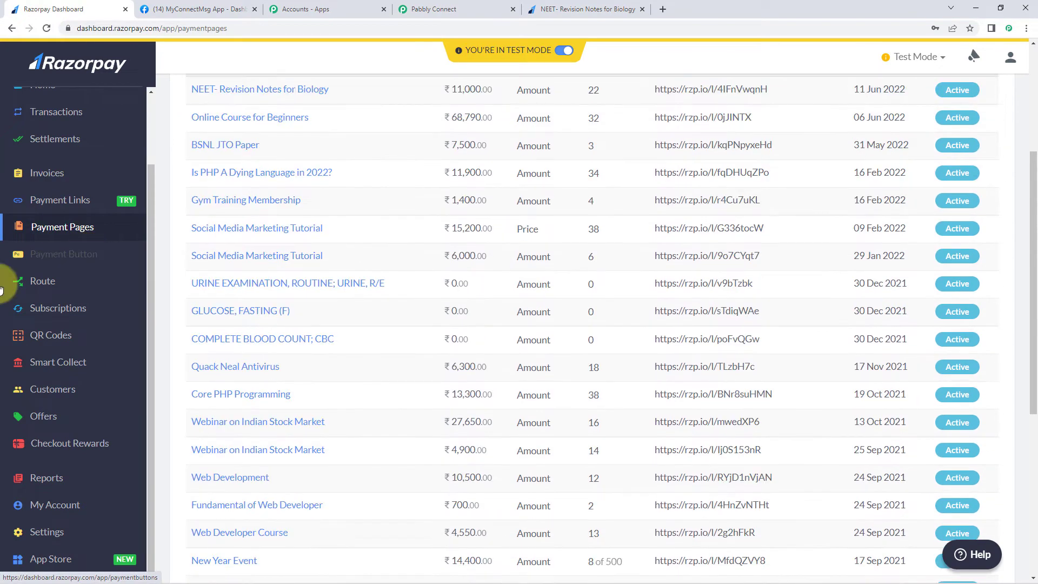
{"action": "scroll", "coordinate": [59, 298], "scroll_direction": "down", "scroll_amount": 4}
{"action": "left_click", "coordinate": [60, 306]}
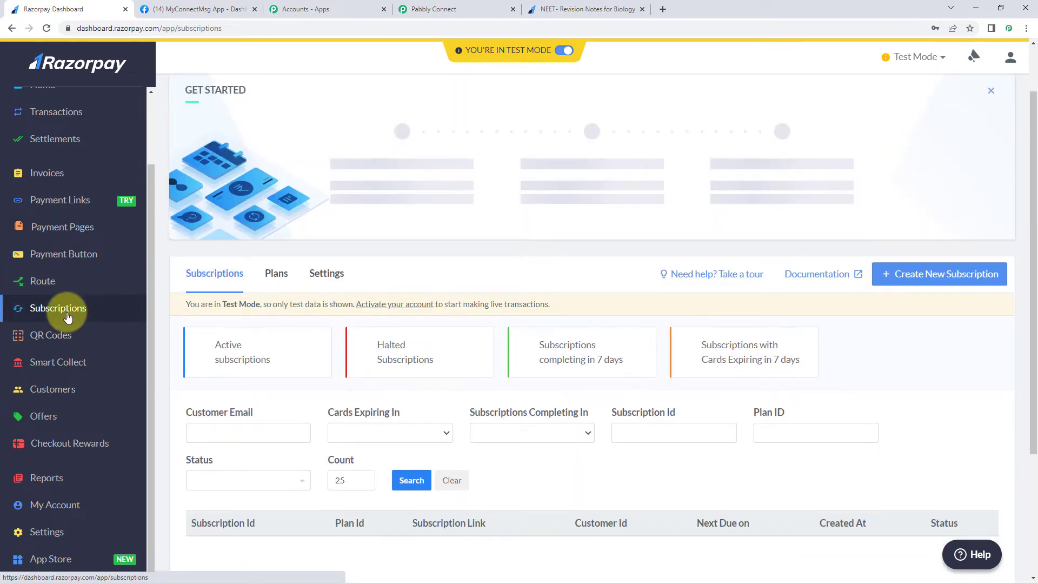
{"action": "left_click", "coordinate": [43, 532]}
{"action": "scroll", "coordinate": [230, 287], "scroll_direction": "down", "scroll_amount": 5}
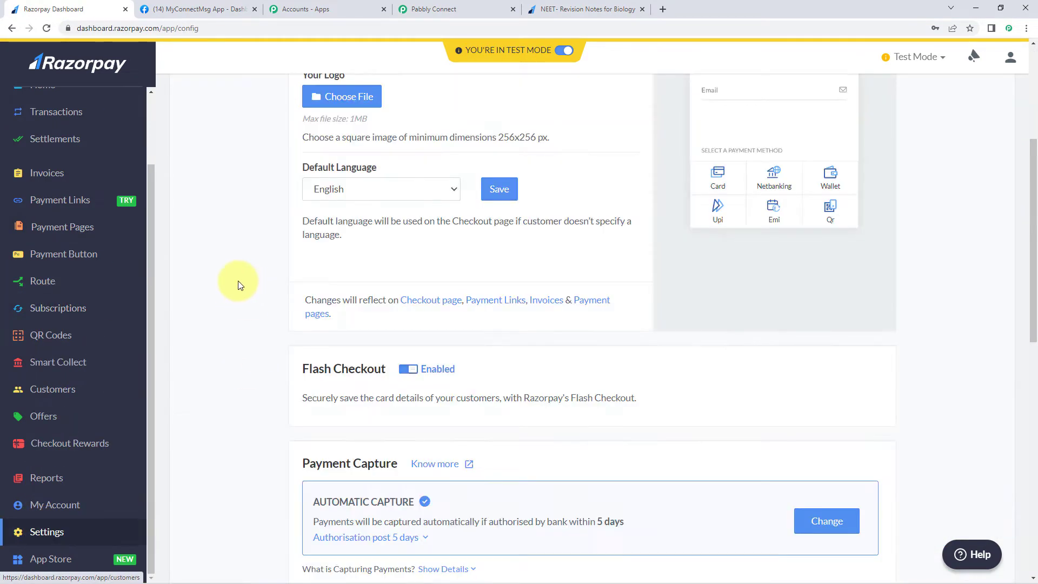
{"action": "scroll", "coordinate": [225, 287], "scroll_direction": "up", "scroll_amount": 5}
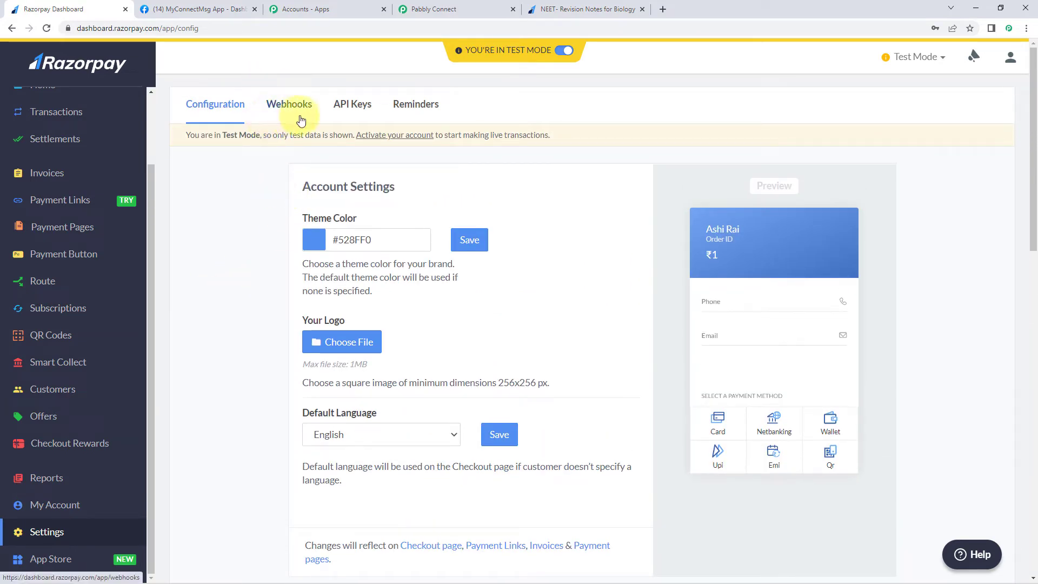
{"action": "left_click", "coordinate": [352, 111]}
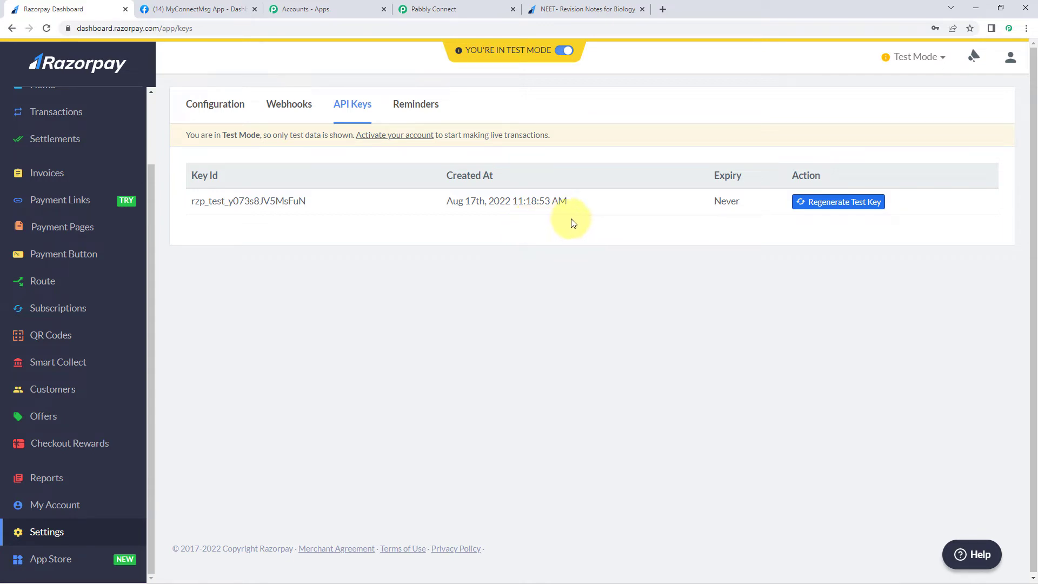
- Regenerate the Razorpay test API key, deactivating the old key immediately
{"action": "left_click", "coordinate": [799, 201]}
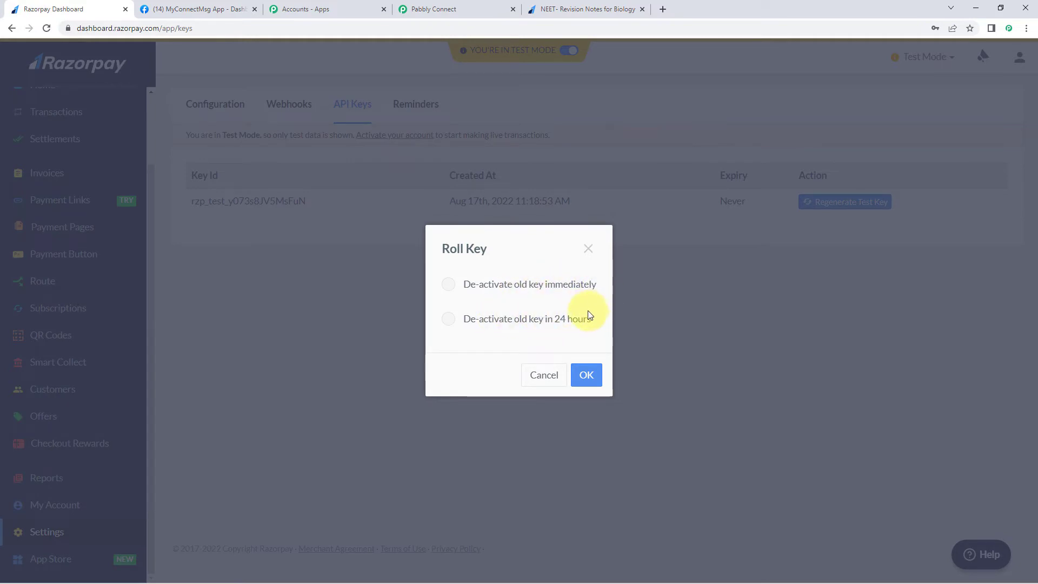
{"action": "left_click", "coordinate": [445, 289]}
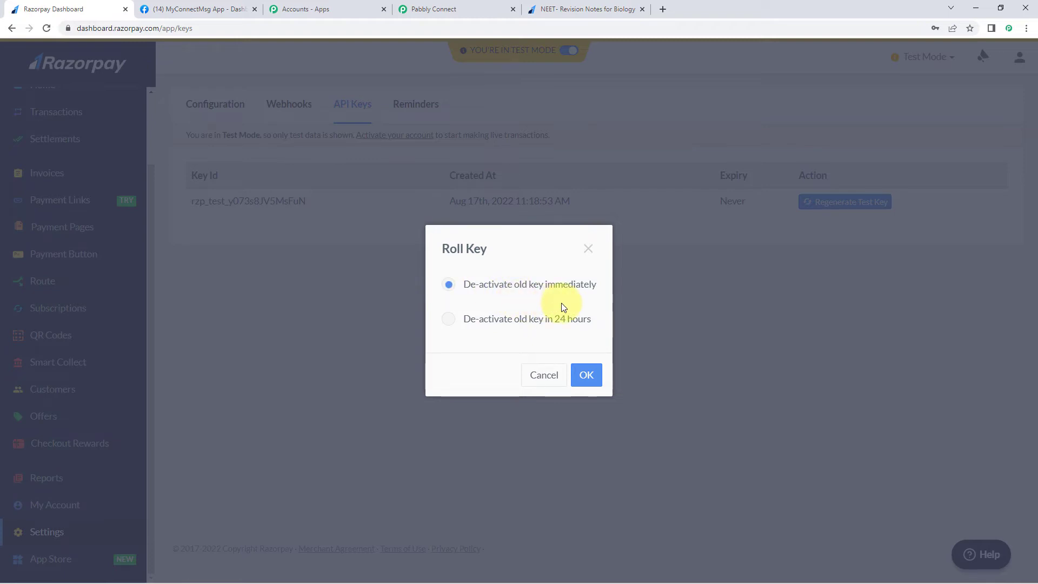
{"action": "left_click", "coordinate": [581, 373]}
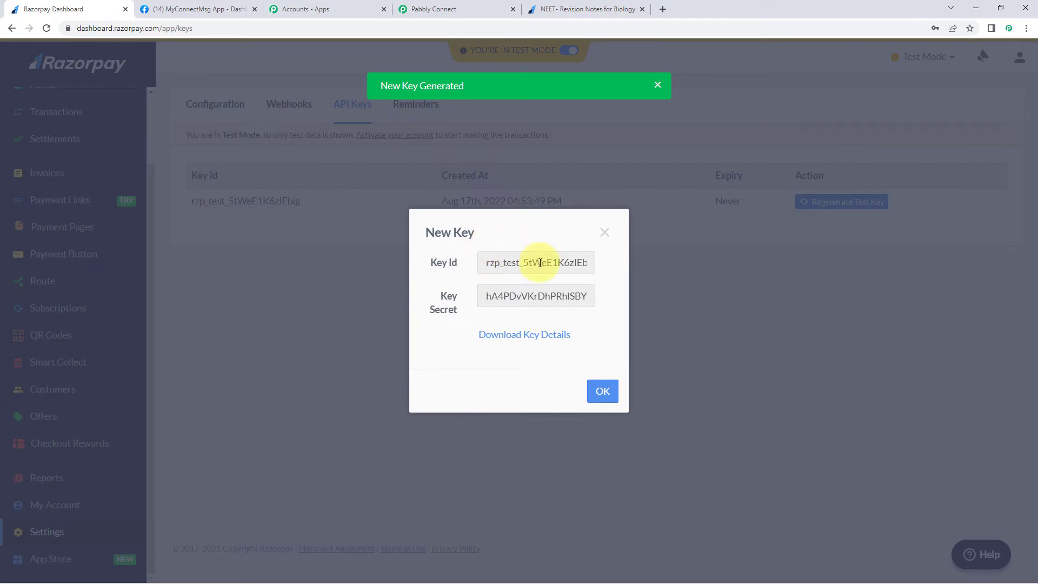
- Copy the new Key Id and return to the Pabbly Connect connection form
{"action": "left_click_drag", "start_coordinate": [484, 262], "coordinate": [595, 269]}
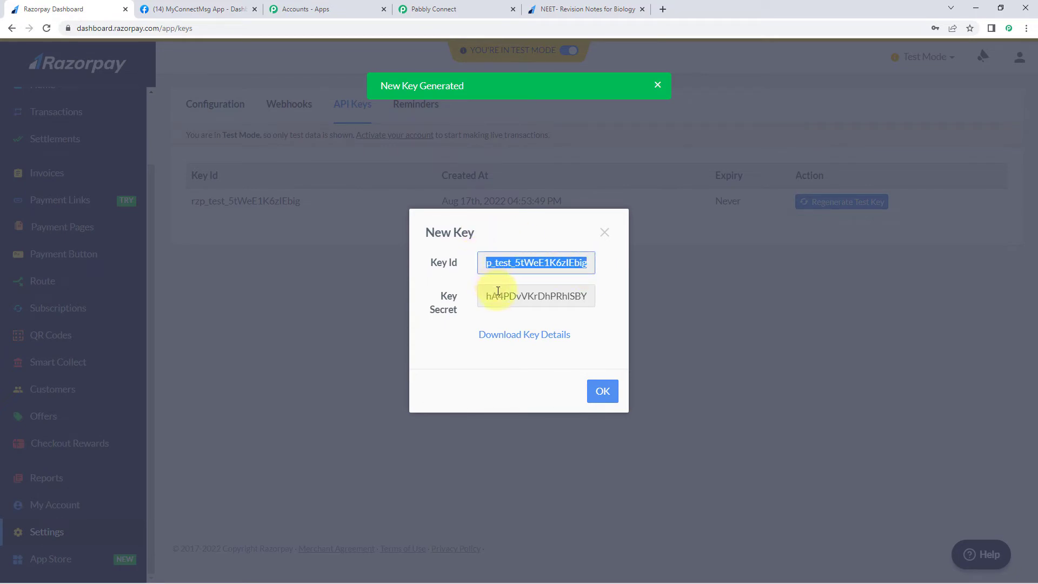
{"action": "left_click_drag", "start_coordinate": [486, 295], "coordinate": [578, 296]}
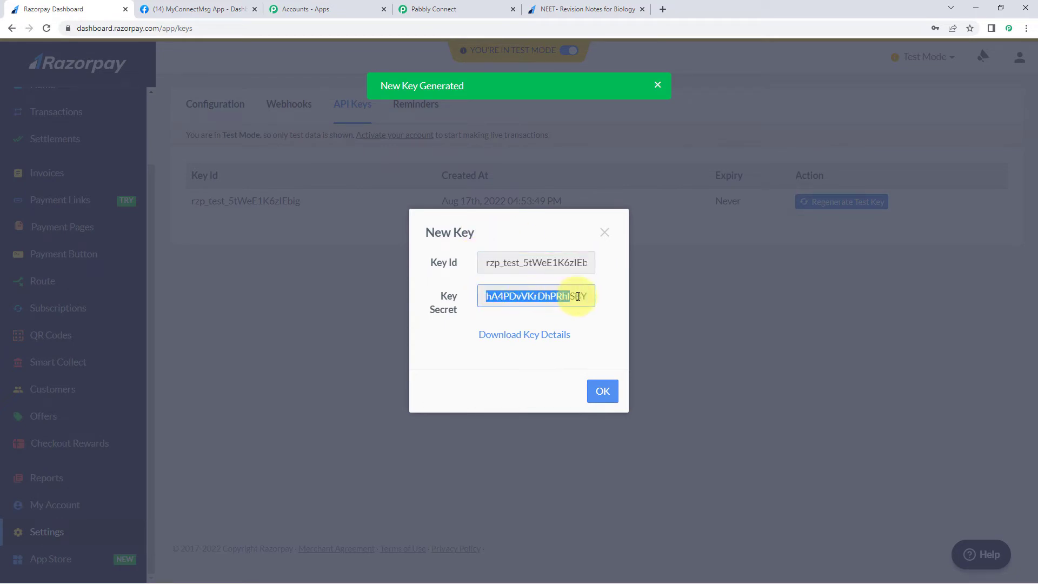
{"action": "left_click", "coordinate": [468, 310]}
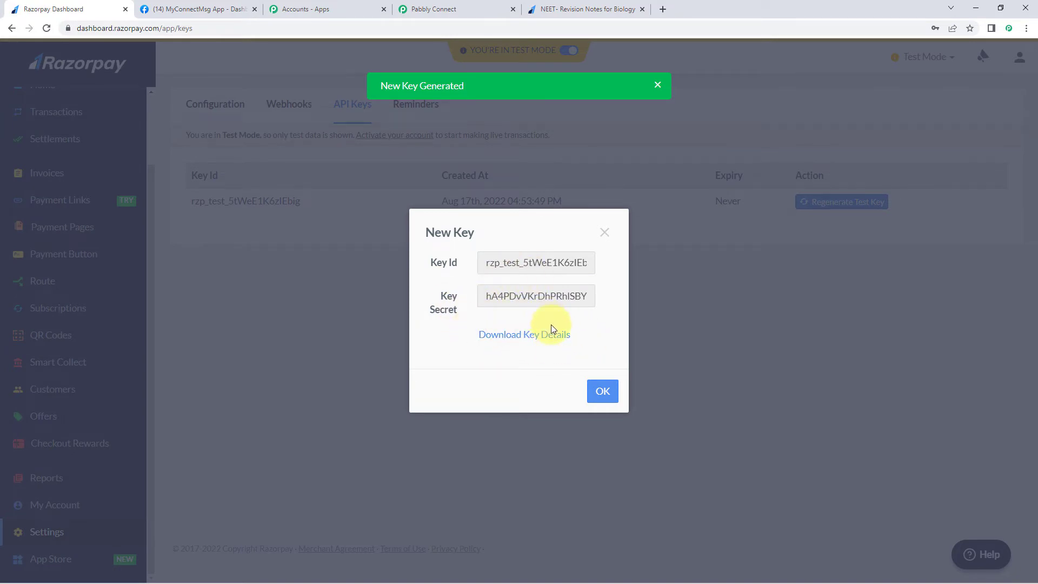
{"action": "double_click", "coordinate": [556, 264]}
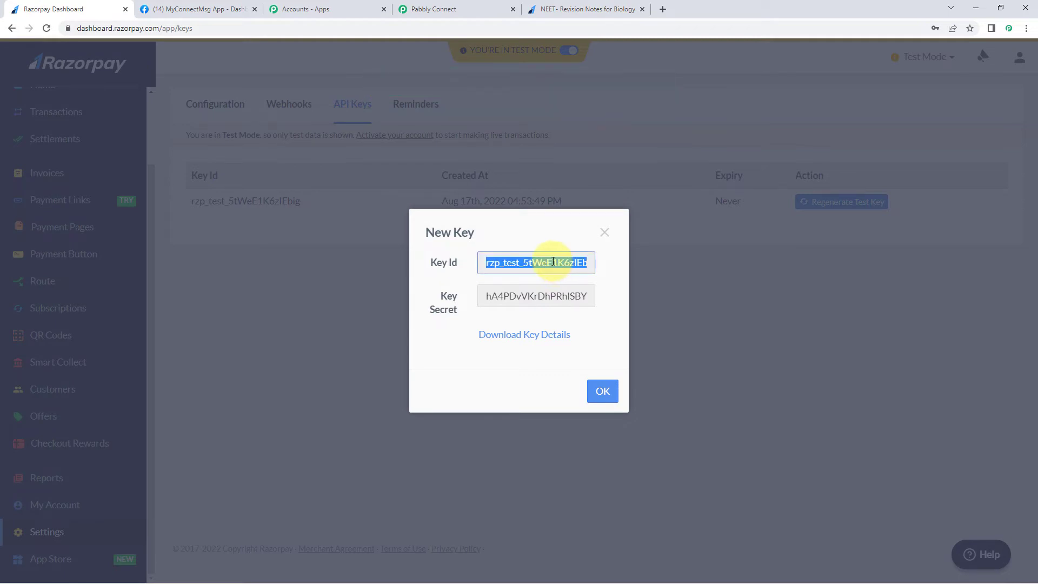
{"action": "key", "text": "ctrl+c"}
{"action": "left_click", "coordinate": [476, 9]}
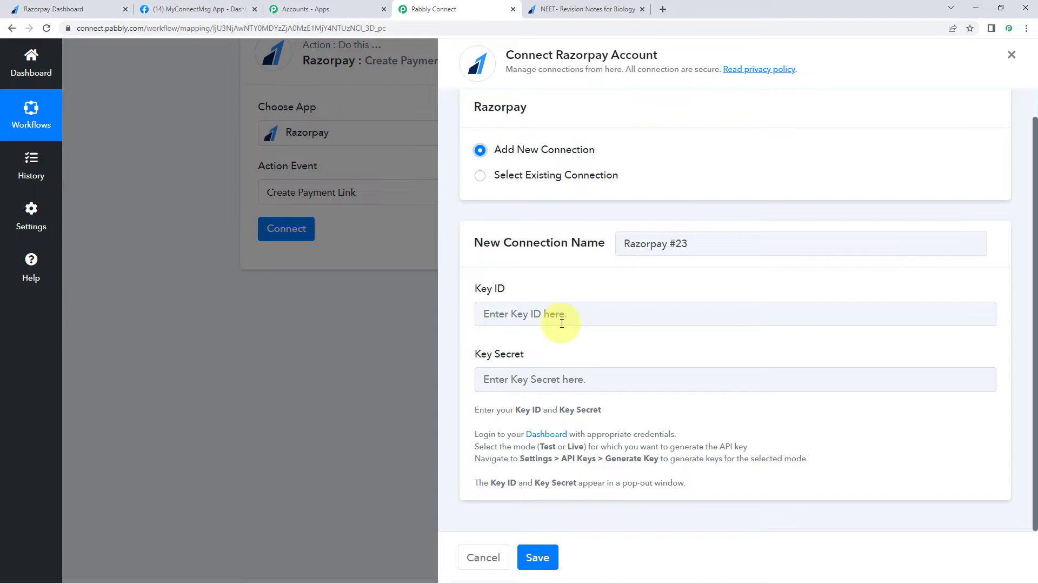
- Paste the copied Key Id into the Key ID field
{"action": "left_click", "coordinate": [516, 317]}
{"action": "key", "text": "ctrl+v"}
{"action": "left_click", "coordinate": [538, 375]}
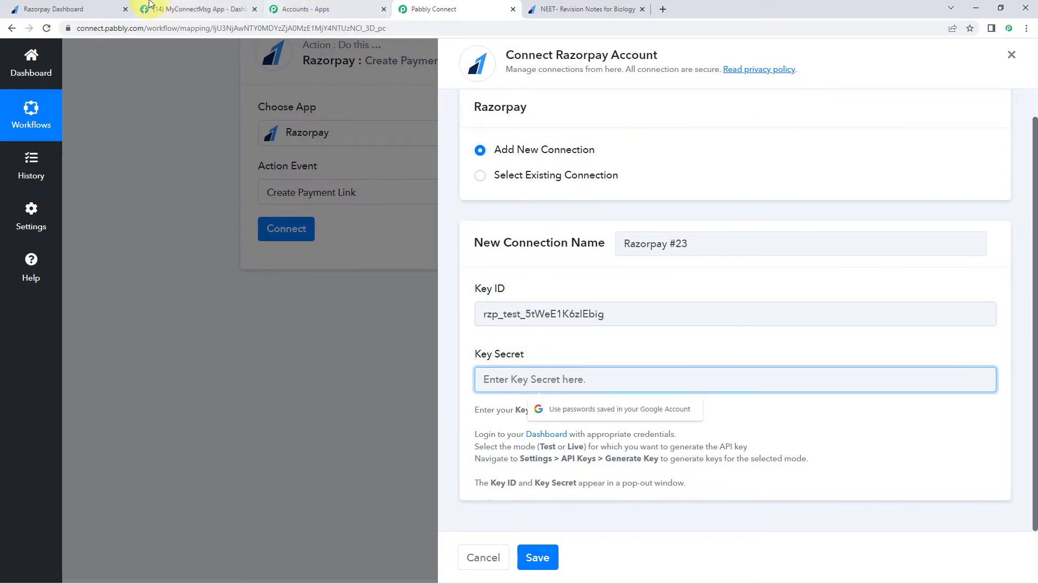
- Copy the Key Secret from Razorpay, paste it into Key Secret, and save the connection
{"action": "left_click", "coordinate": [109, 11]}
{"action": "double_click", "coordinate": [526, 297]}
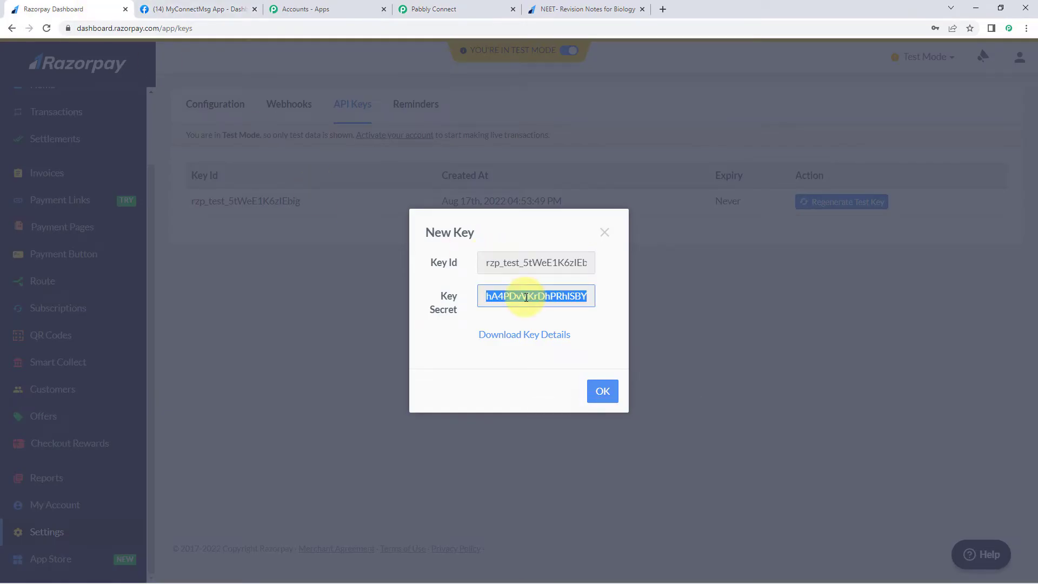
{"action": "key", "text": "ctrl+c"}
{"action": "left_click", "coordinate": [482, 11]}
{"action": "left_click", "coordinate": [562, 378]}
{"action": "key", "text": "ctrl+v"}
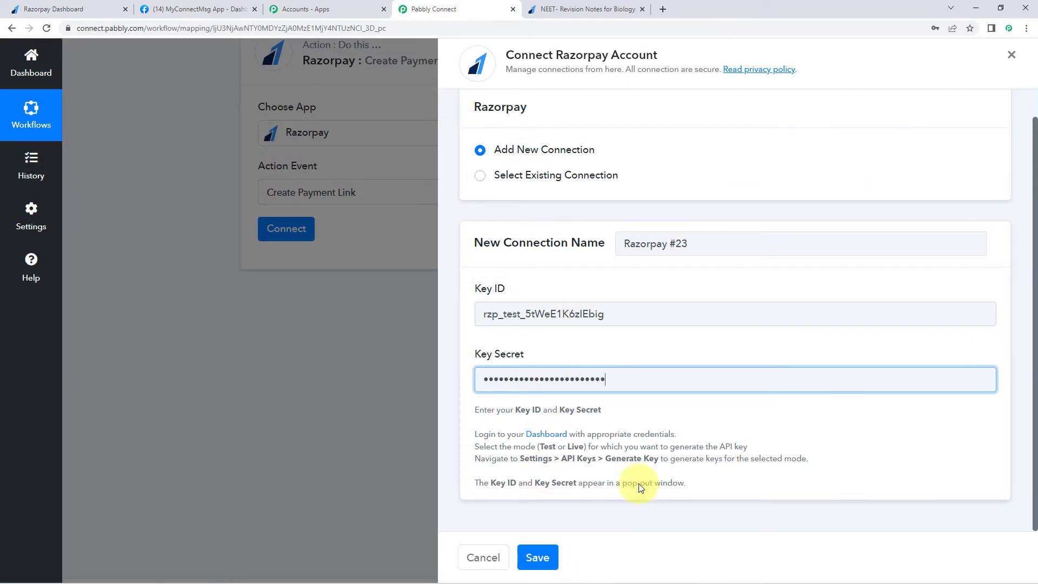
{"action": "left_click", "coordinate": [545, 556]}
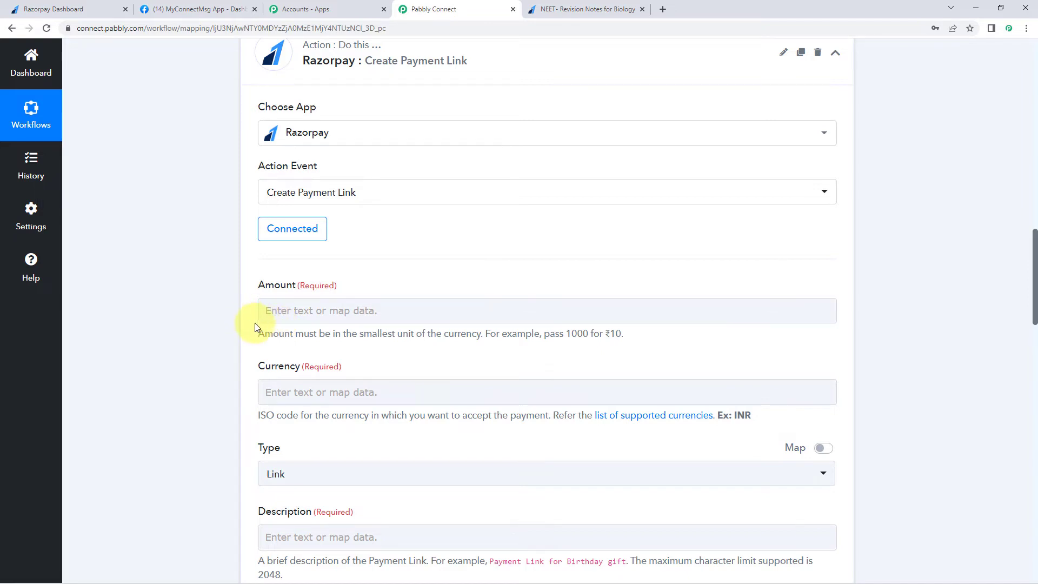
{"action": "left_click", "coordinate": [60, 9]}
- Close Razorpay's New Key dialog, confirm the saved-details alert, and return to Pabbly Connect
{"action": "left_click", "coordinate": [604, 391]}
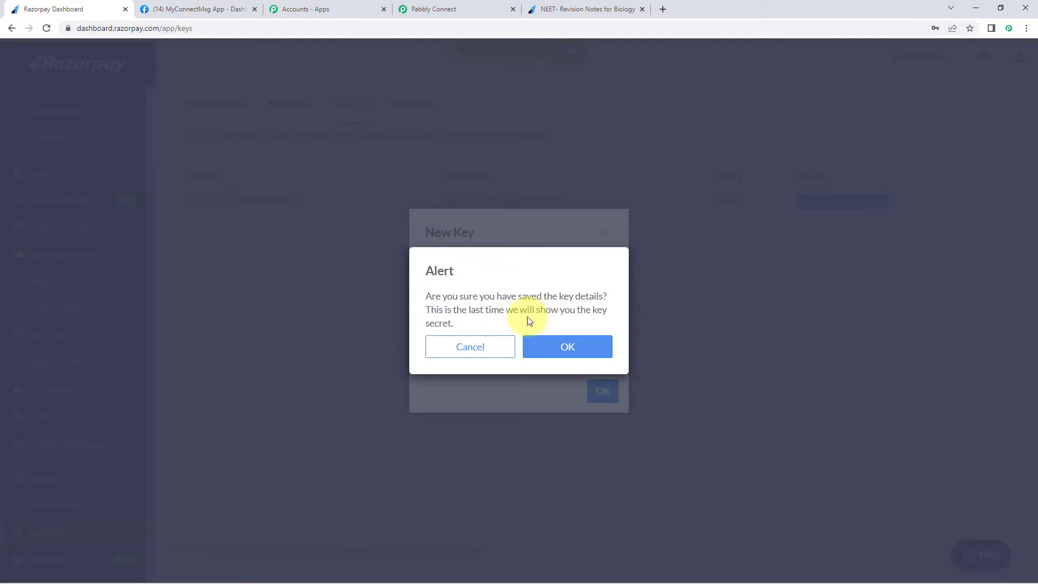
{"action": "left_click", "coordinate": [584, 347]}
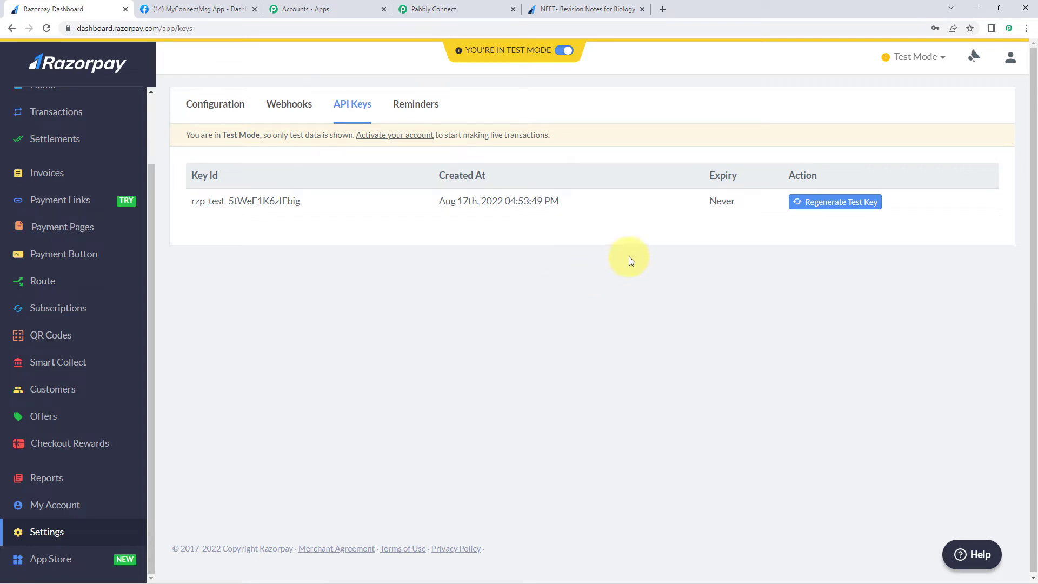
{"action": "left_click", "coordinate": [479, 6]}
{"action": "scroll", "coordinate": [370, 173], "scroll_direction": "up", "scroll_amount": 3}
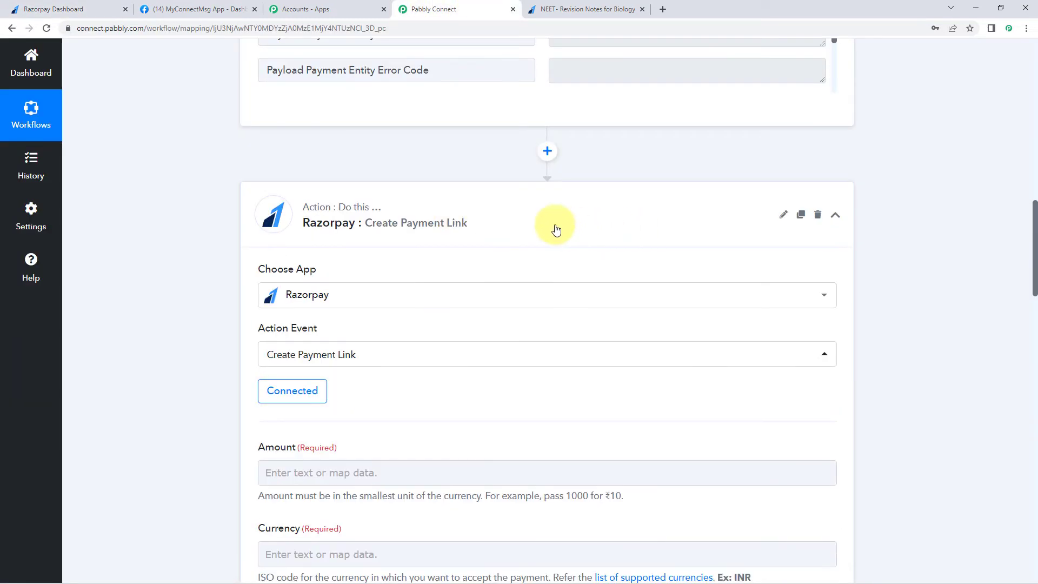
- Delete the Razorpay Create Payment Link step, decline the browser password prompt, and add an action step
{"action": "left_click", "coordinate": [818, 218]}
{"action": "left_click", "coordinate": [517, 373]}
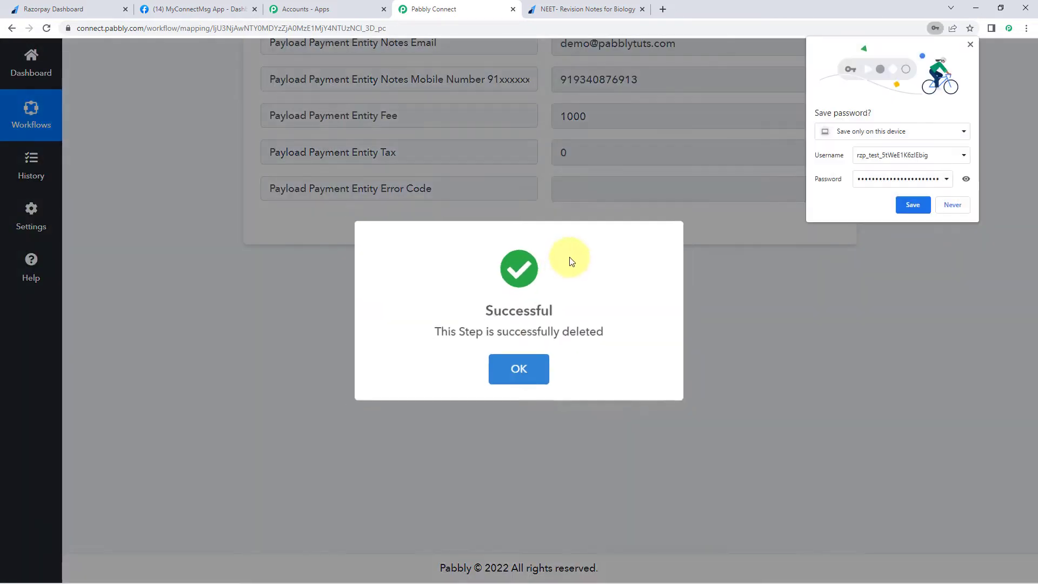
{"action": "left_click", "coordinate": [522, 365]}
{"action": "left_click", "coordinate": [952, 206]}
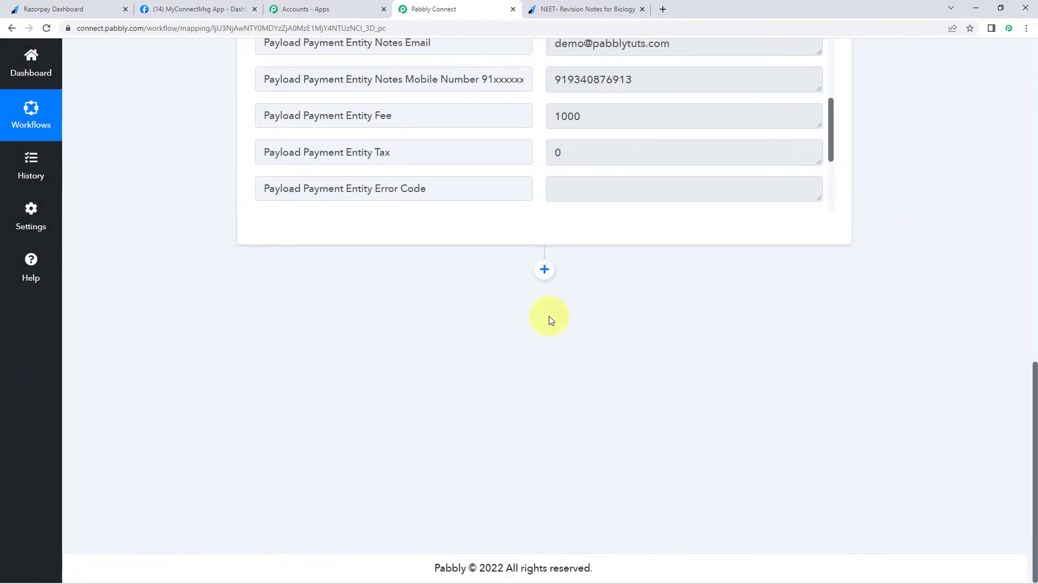
{"action": "left_click", "coordinate": [546, 271]}
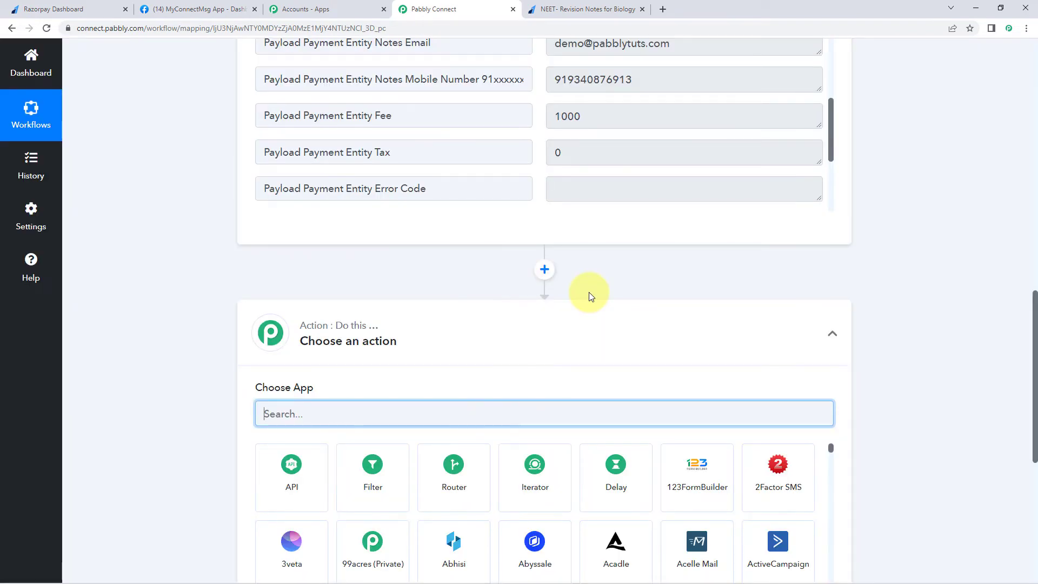
- Search 'WhatsApp' and pick WhatsApp Cloud API as the action app
{"action": "scroll", "coordinate": [226, 293], "scroll_direction": "down", "scroll_amount": 4}
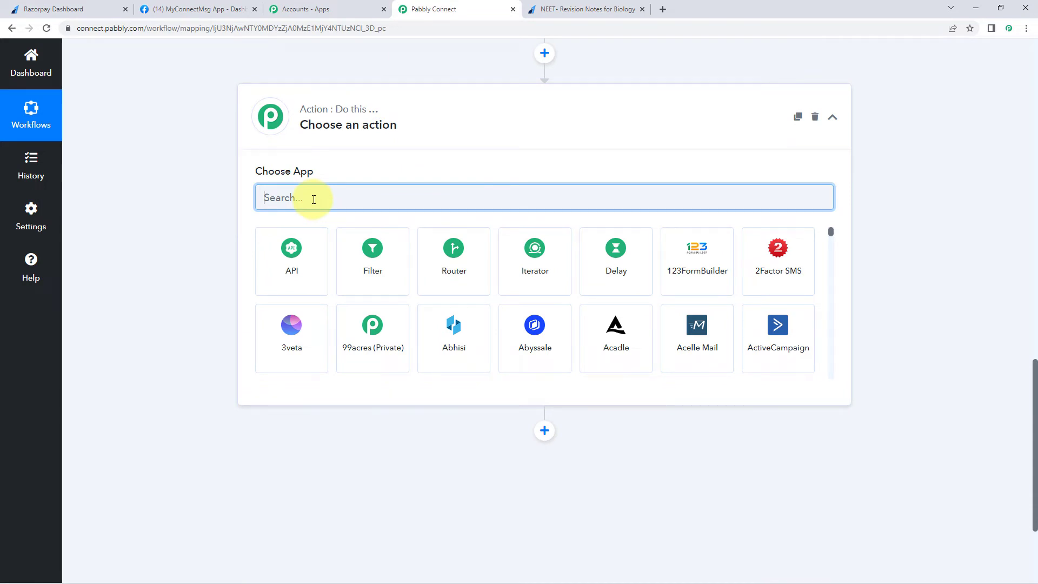
{"action": "type", "text": "WhatsApp"}
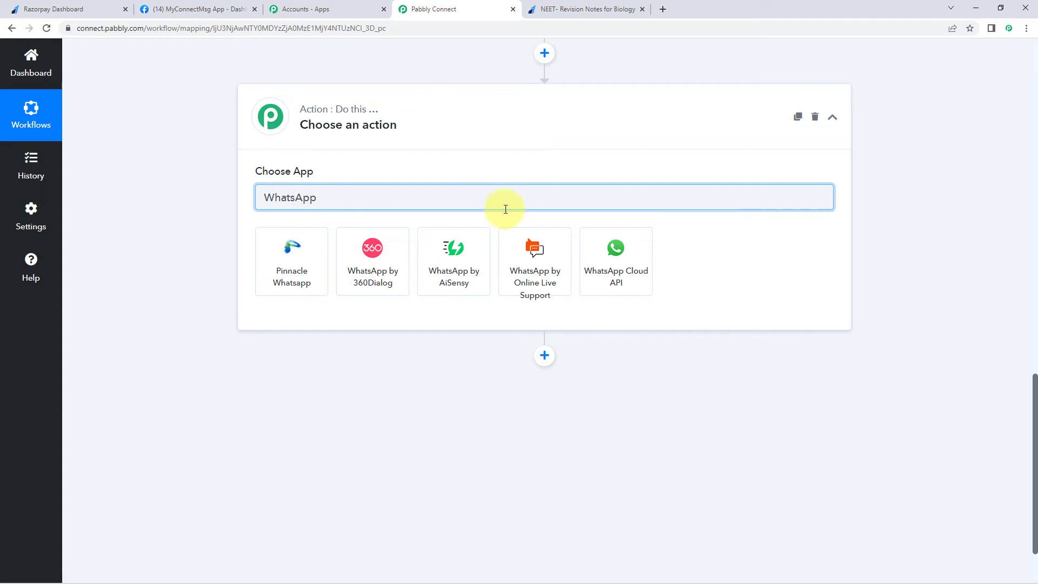
{"action": "left_click", "coordinate": [591, 259]}
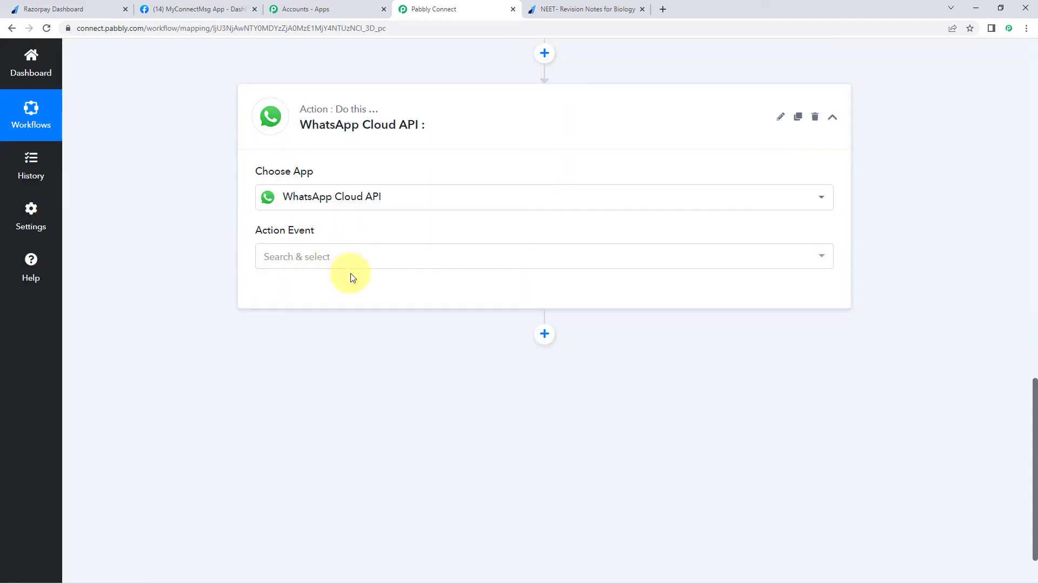
- Choose Send Template Message as the action event and start connecting the account
{"action": "left_click", "coordinate": [355, 259]}
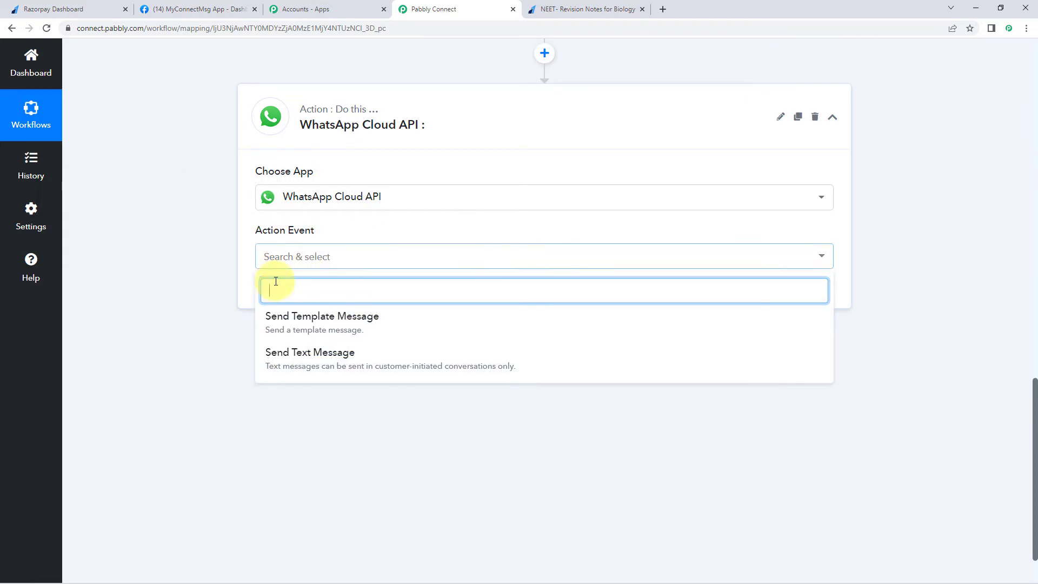
{"action": "left_click", "coordinate": [324, 318]}
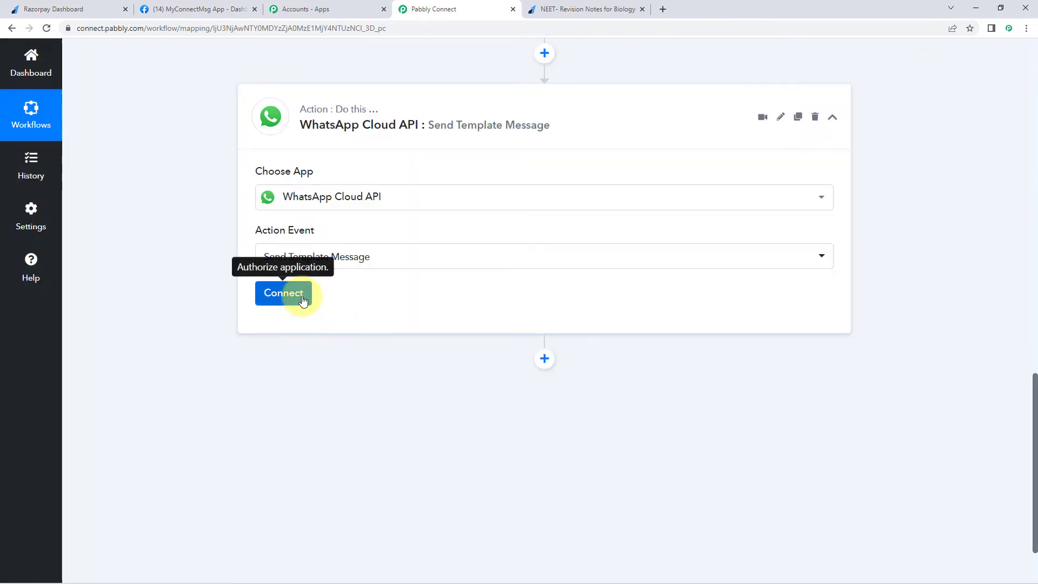
{"action": "left_click", "coordinate": [299, 295]}
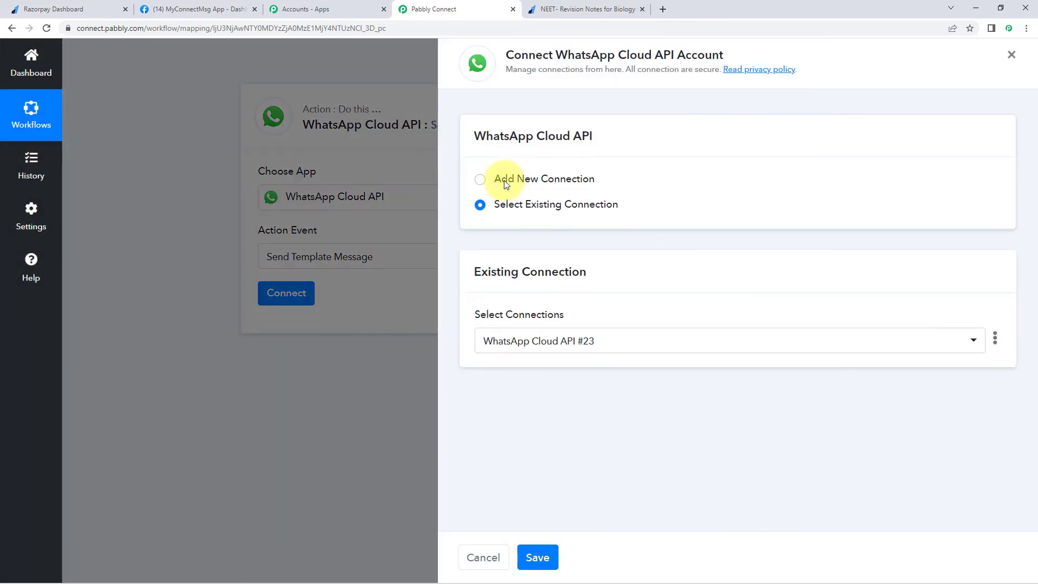
- Choose Add New Connection for WhatsApp Cloud API, then switch to the MyConnectMsg app dashboard
{"action": "left_click", "coordinate": [504, 176]}
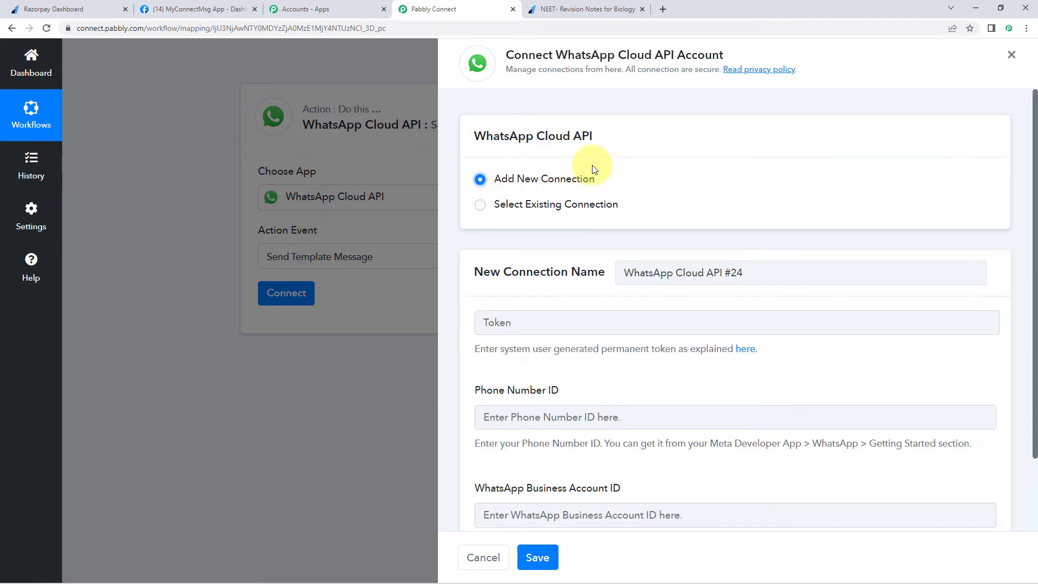
{"action": "scroll", "coordinate": [562, 195], "scroll_direction": "down", "scroll_amount": 2}
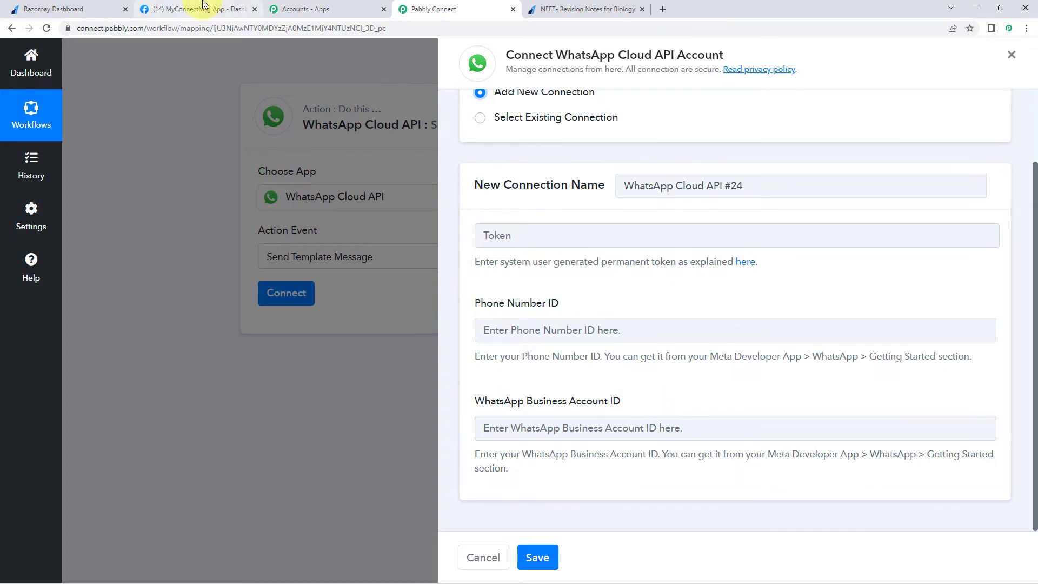
{"action": "left_click", "coordinate": [194, 9]}
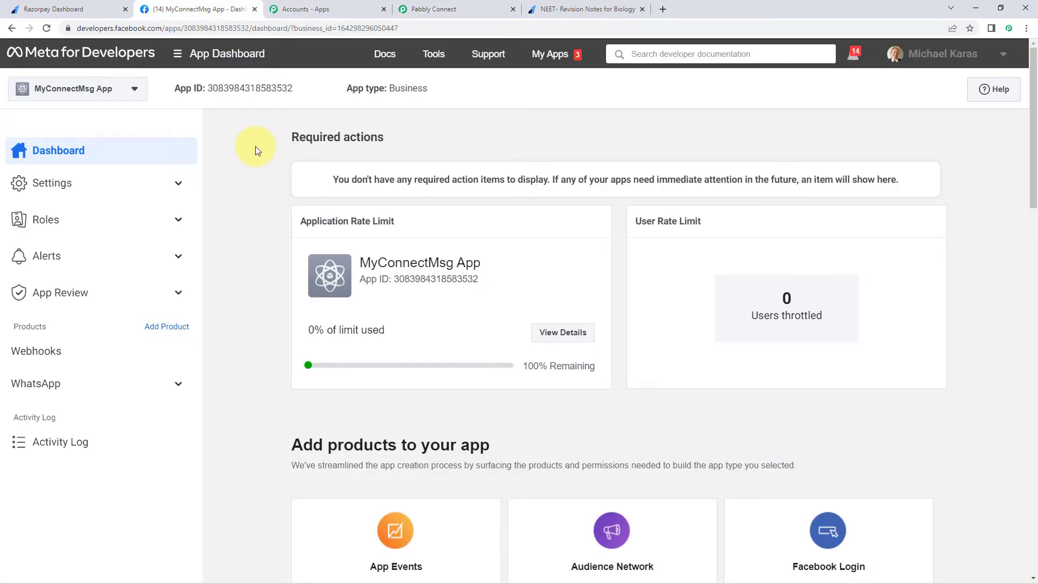
- Open Meta's WhatsApp Getting Started page and compare its access token and IDs with the Pabbly form
{"action": "left_click", "coordinate": [108, 386]}
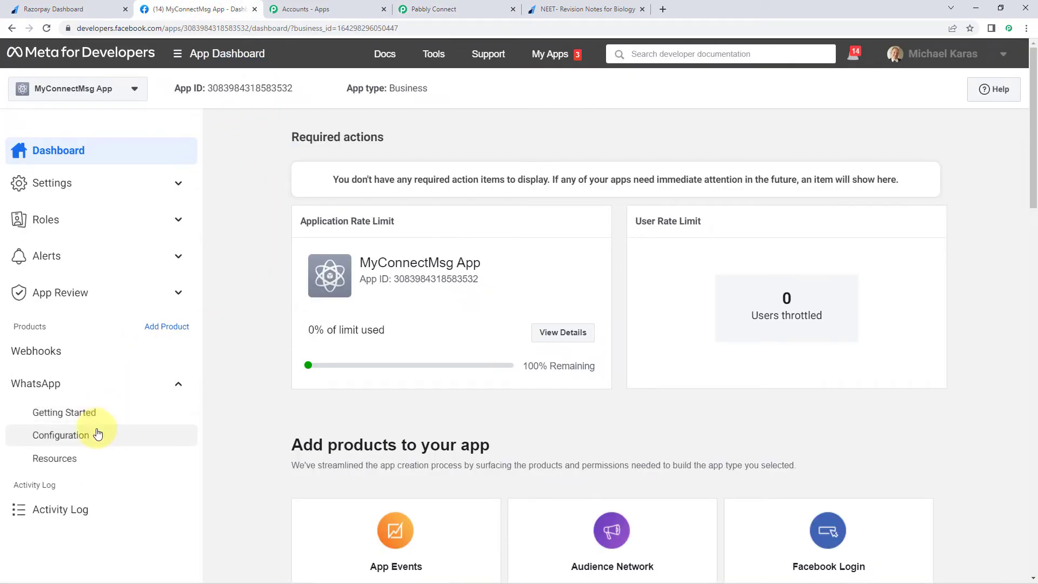
{"action": "left_click", "coordinate": [99, 418]}
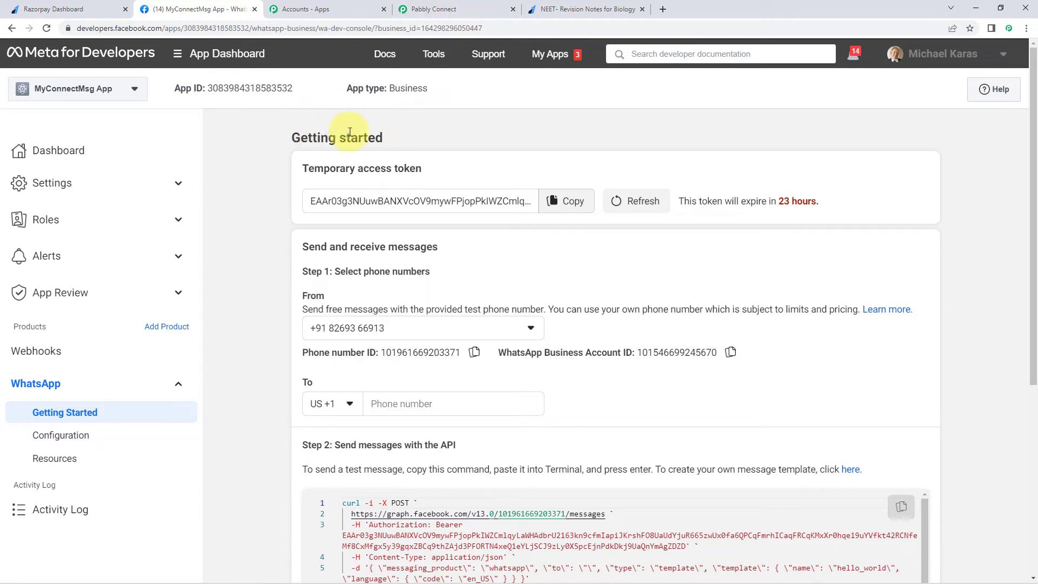
{"action": "left_click", "coordinate": [433, 9]}
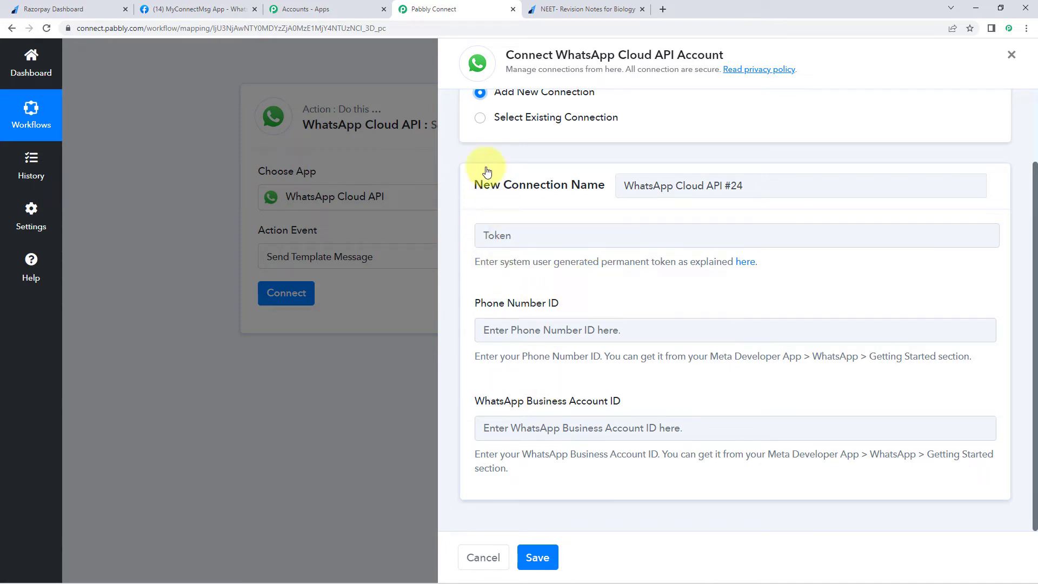
{"action": "left_click", "coordinate": [150, 5]}
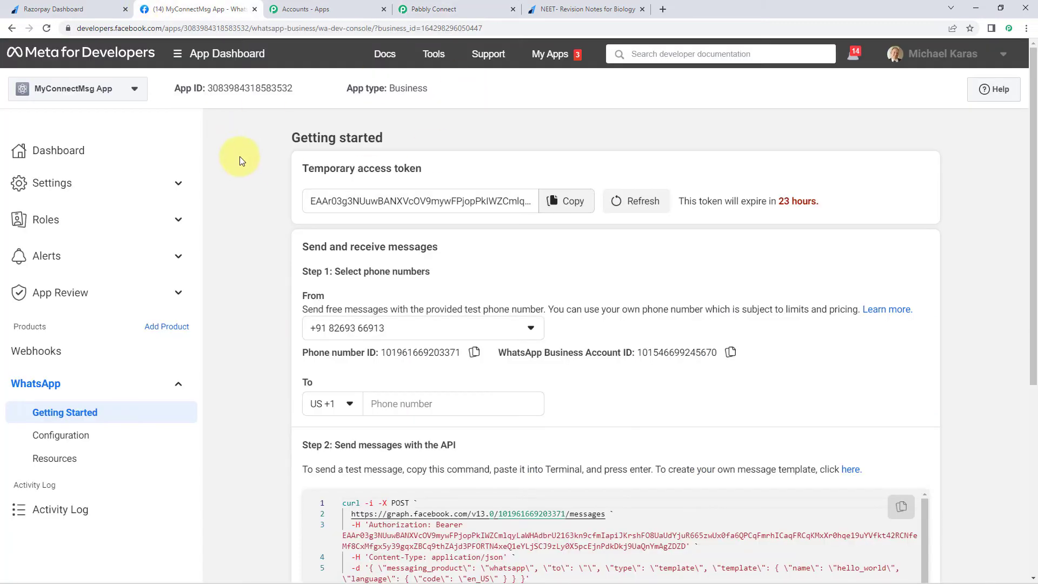
{"action": "scroll", "coordinate": [310, 227], "scroll_direction": "down", "scroll_amount": 1}
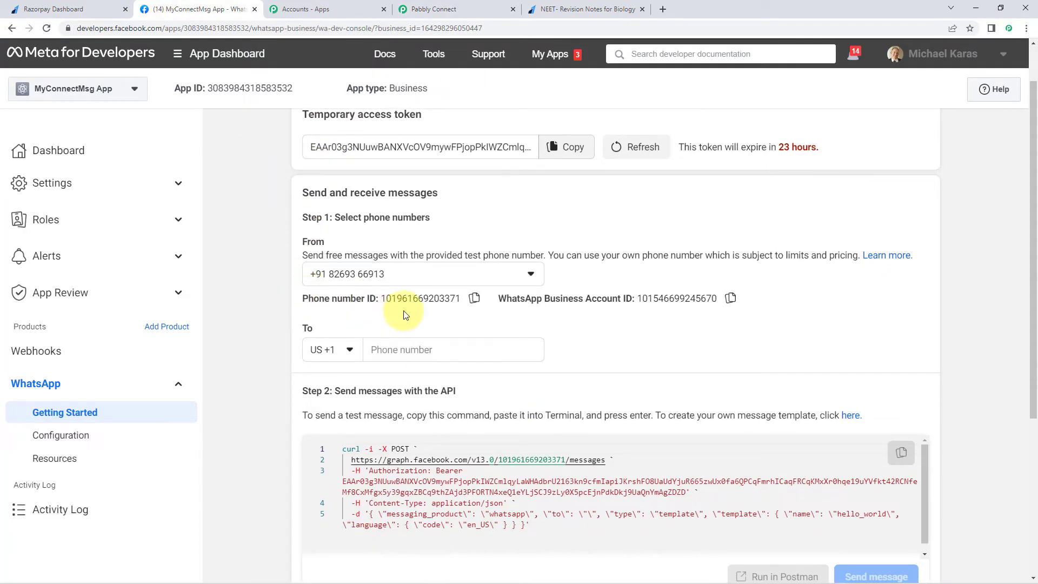
{"action": "scroll", "coordinate": [301, 160], "scroll_direction": "up", "scroll_amount": 1}
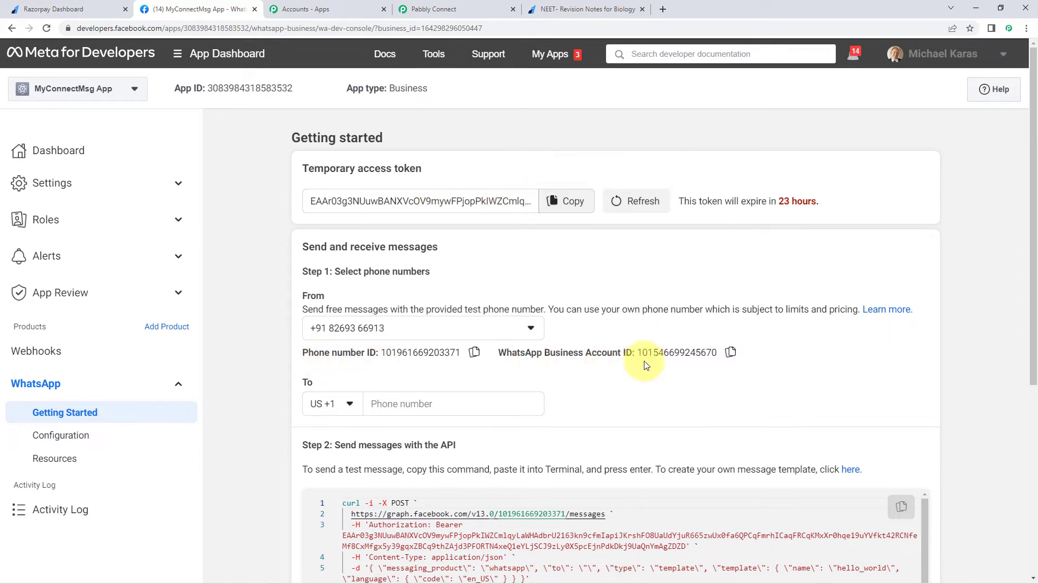
{"action": "left_click", "coordinate": [439, 8]}
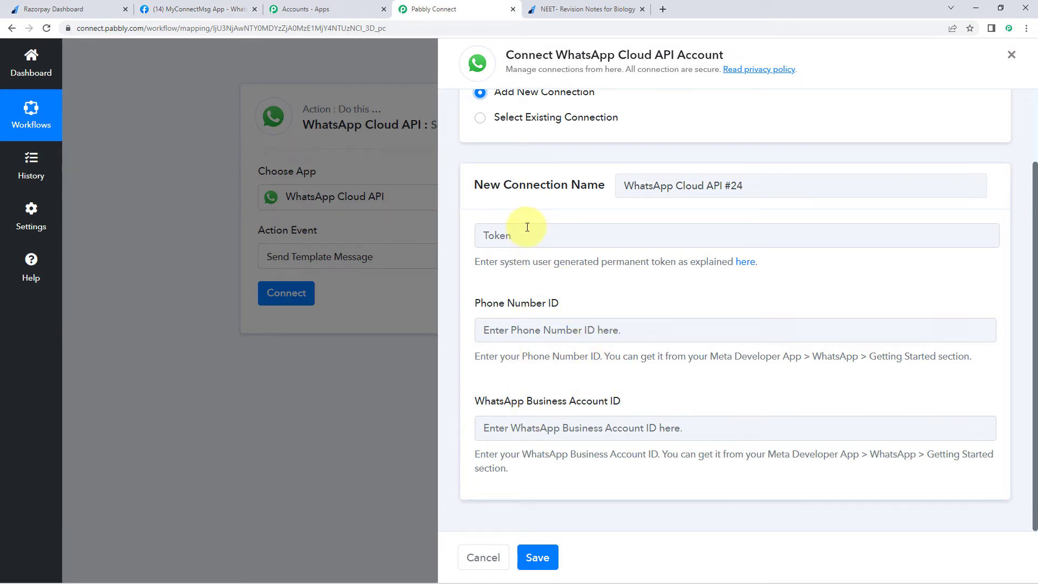
- Point out that the Getting Started access token is only temporary, then return to Pabbly Connect
{"action": "left_click", "coordinate": [196, 9]}
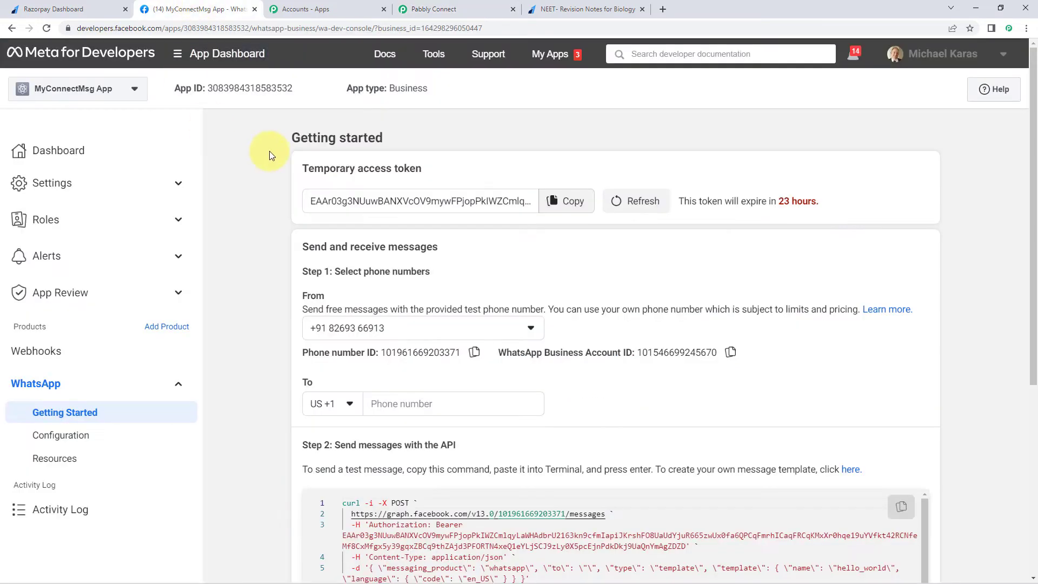
{"action": "double_click", "coordinate": [305, 168]}
{"action": "left_click", "coordinate": [298, 182]}
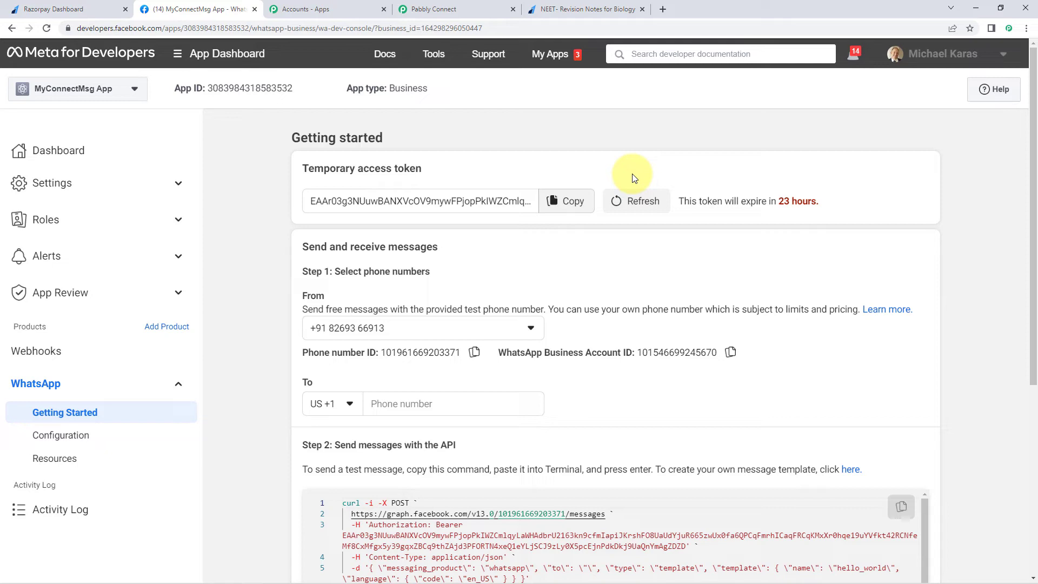
{"action": "left_click", "coordinate": [495, 10]}
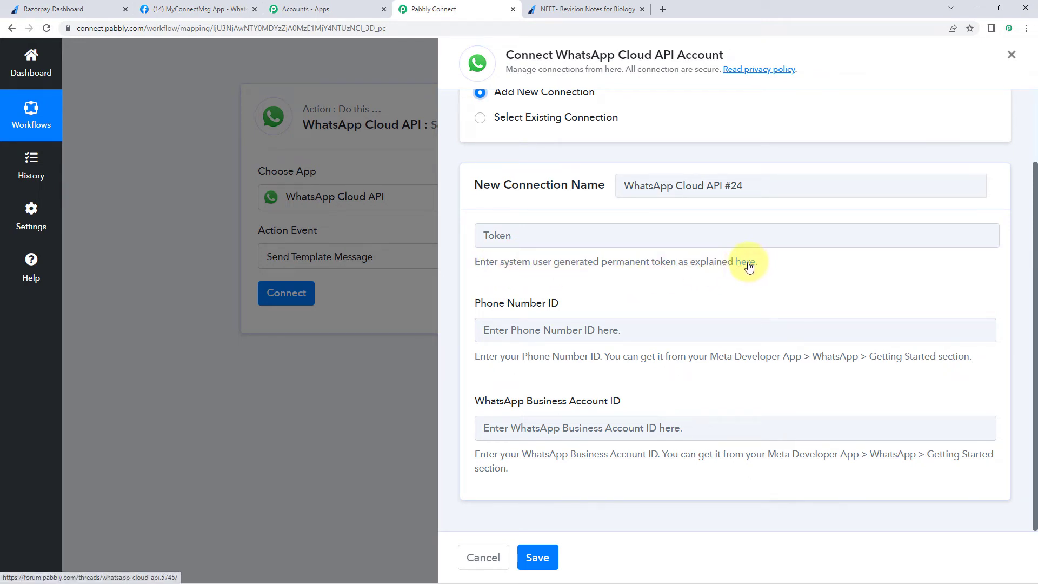
- Open the Pabbly Forum guide on permanent WhatsApp Cloud API tokens, skim its videos, and return
{"action": "left_click", "coordinate": [750, 263]}
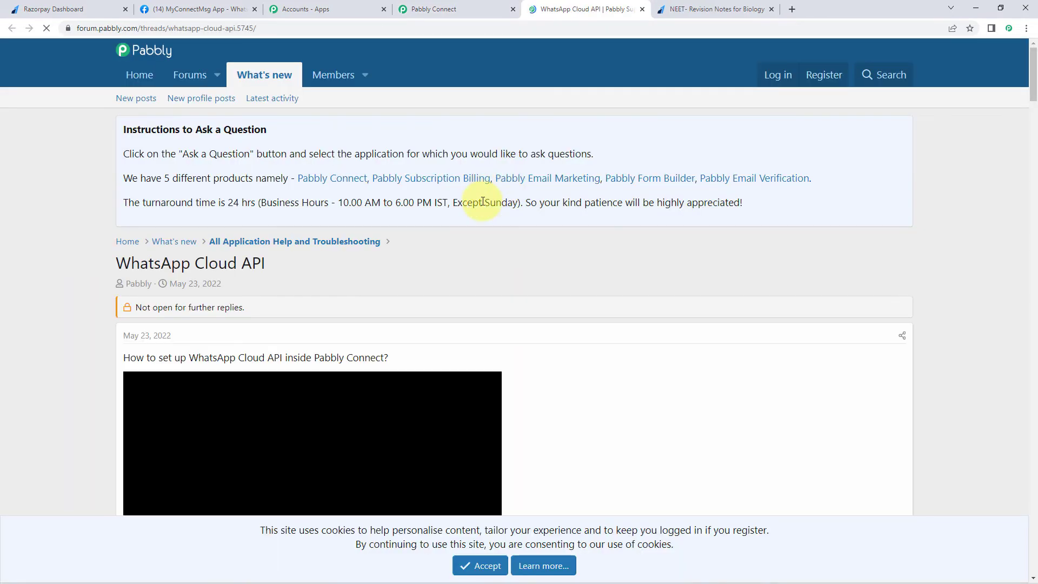
{"action": "scroll", "coordinate": [426, 265], "scroll_direction": "down", "scroll_amount": 4}
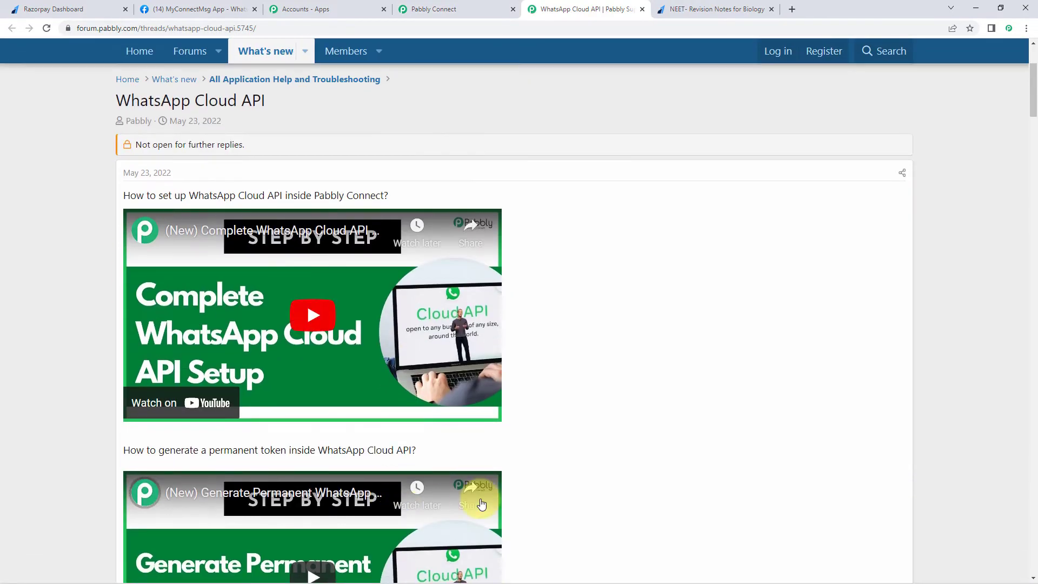
{"action": "scroll", "coordinate": [586, 369], "scroll_direction": "down", "scroll_amount": 1}
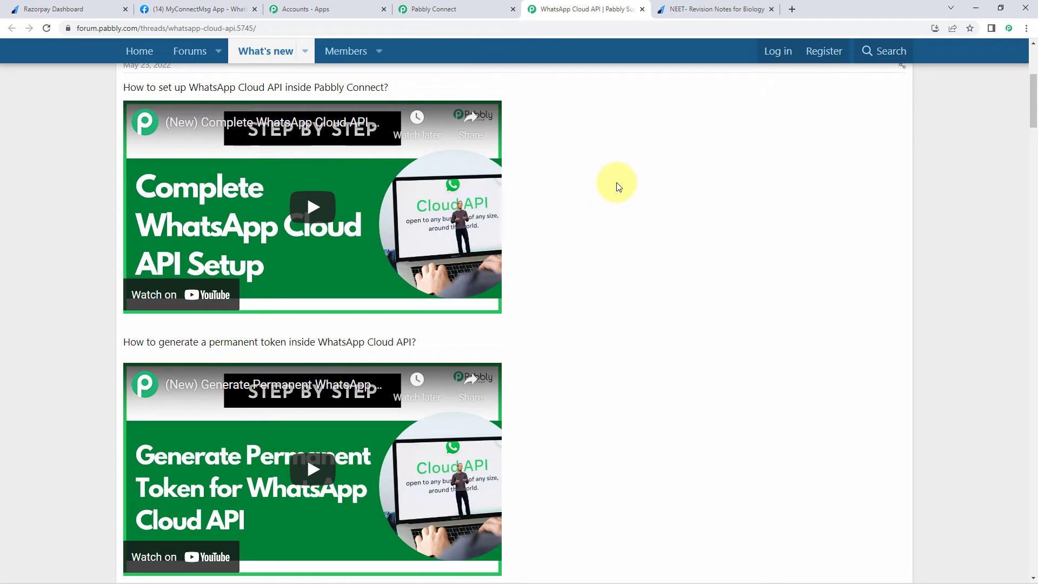
{"action": "left_click", "coordinate": [417, 8]}
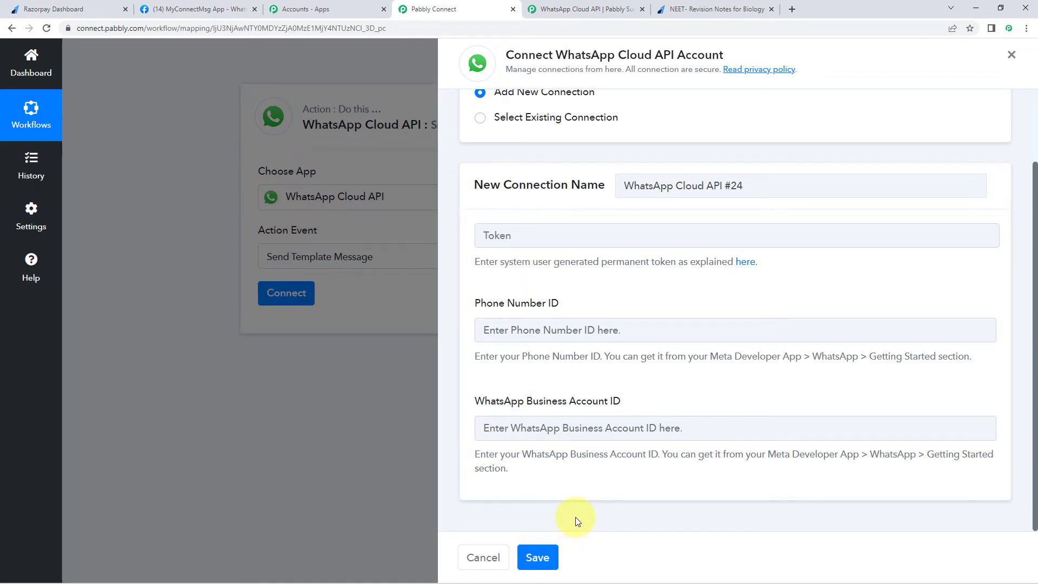
- Connect the WhatsApp step using the existing WhatsApp Cloud API #23 connection and save
{"action": "scroll", "coordinate": [575, 516], "scroll_direction": "up", "scroll_amount": 2}
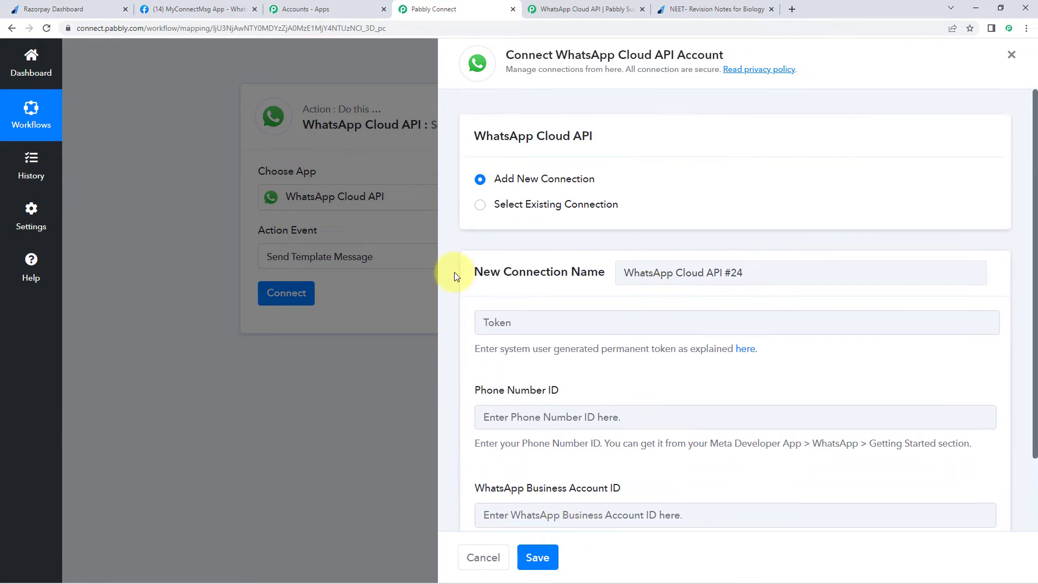
{"action": "left_click", "coordinate": [479, 205]}
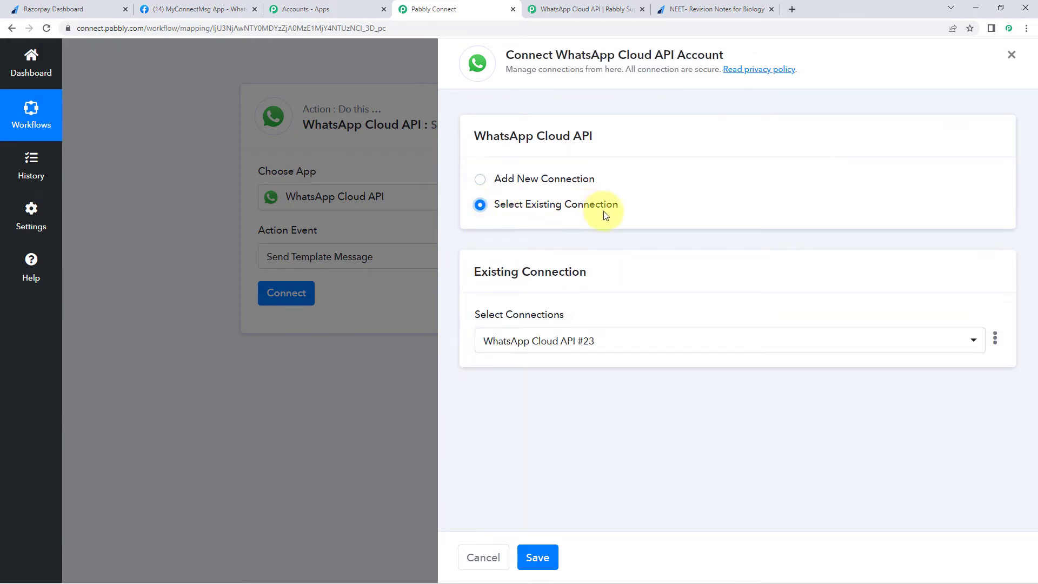
{"action": "left_click", "coordinate": [537, 557]}
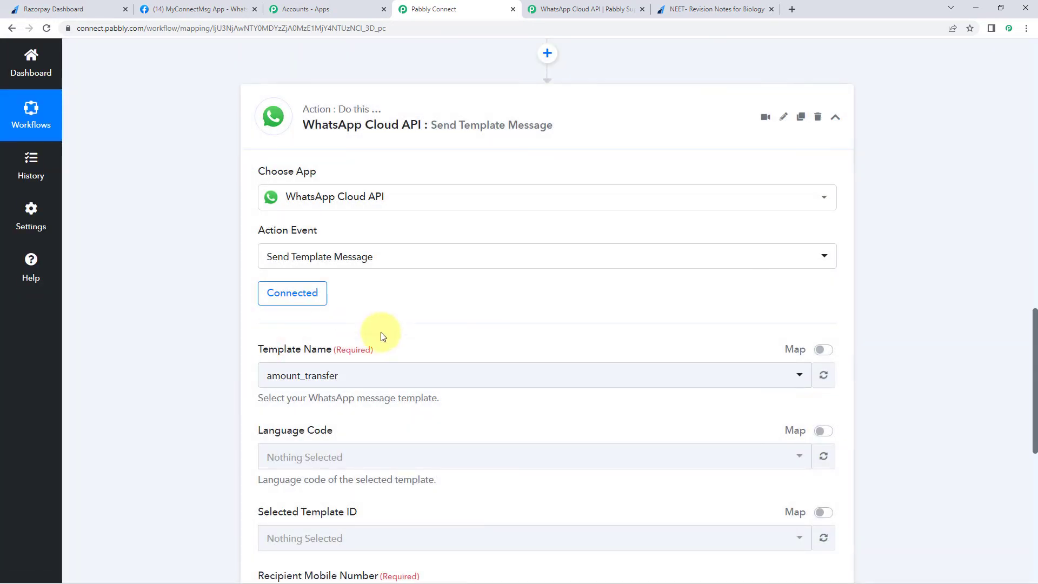
{"action": "scroll", "coordinate": [373, 302], "scroll_direction": "down", "scroll_amount": 2}
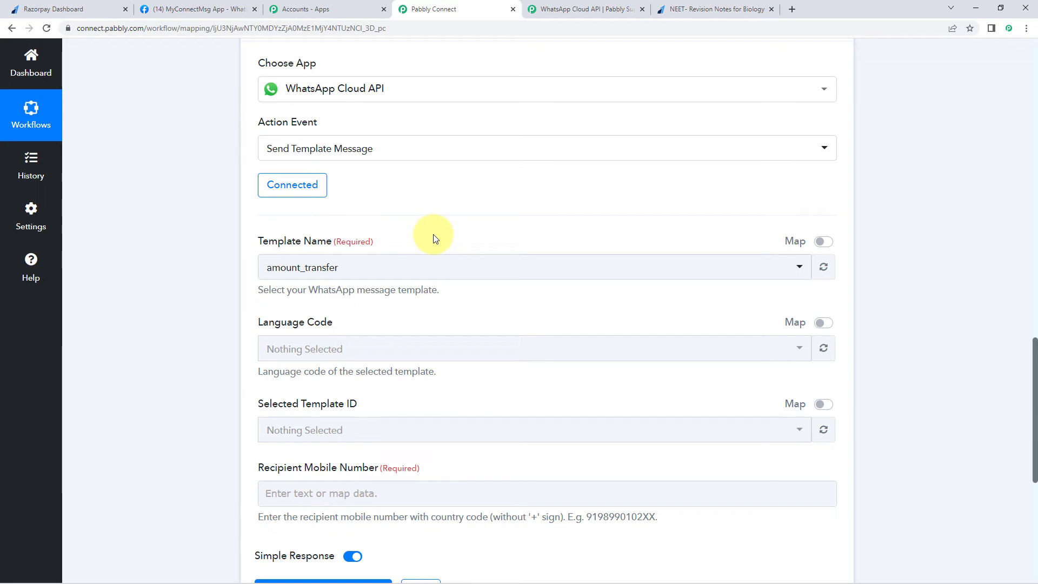
- Browse the loaded Template Name options, then go back to Meta's Getting Started page
{"action": "left_click", "coordinate": [429, 268]}
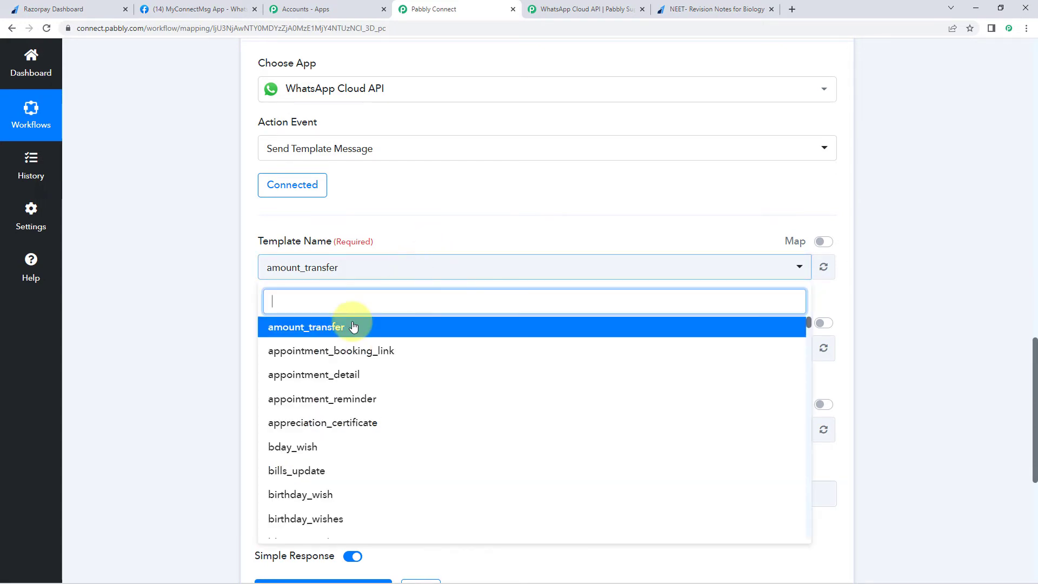
{"action": "scroll", "coordinate": [285, 348], "scroll_direction": "down", "scroll_amount": 2}
{"action": "scroll", "coordinate": [279, 349], "scroll_direction": "down", "scroll_amount": 15}
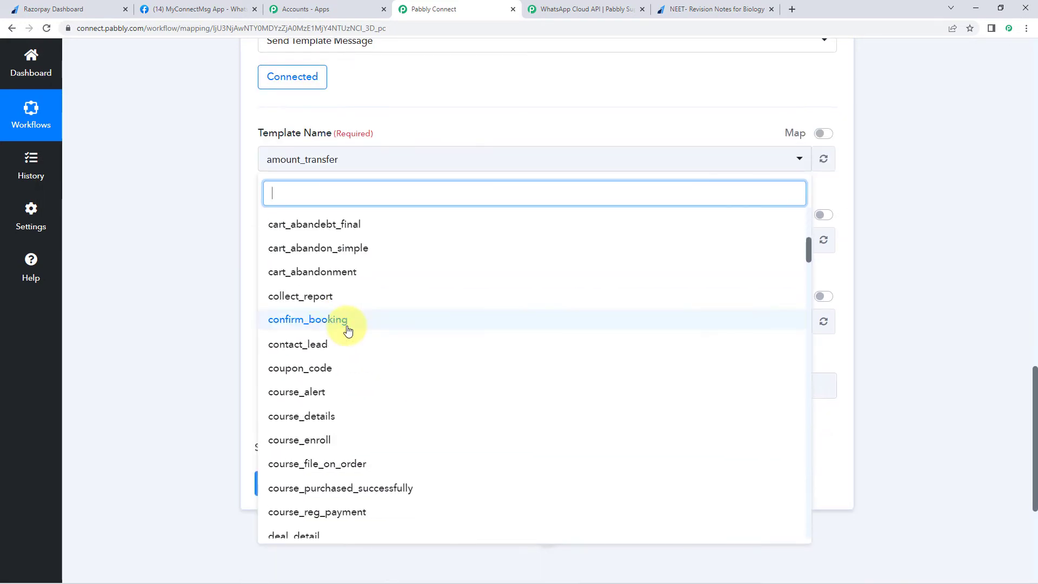
{"action": "scroll", "coordinate": [350, 328], "scroll_direction": "up", "scroll_amount": 15}
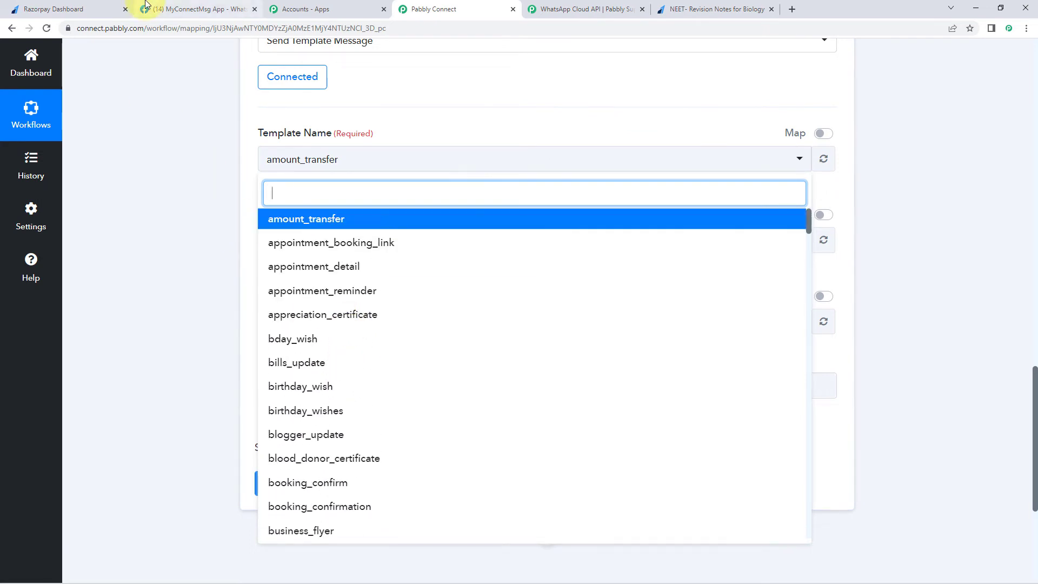
{"action": "left_click", "coordinate": [159, 9]}
{"action": "scroll", "coordinate": [263, 174], "scroll_direction": "down", "scroll_amount": 4}
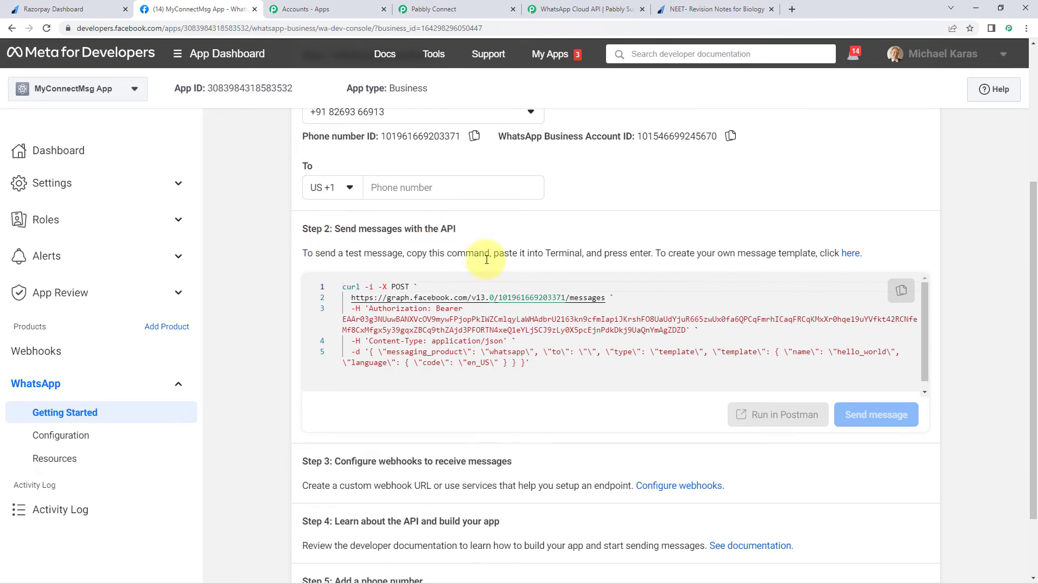
- In WhatsApp Manager's message templates, search 'Payment' and open the payment_update template
{"action": "left_click", "coordinate": [852, 254]}
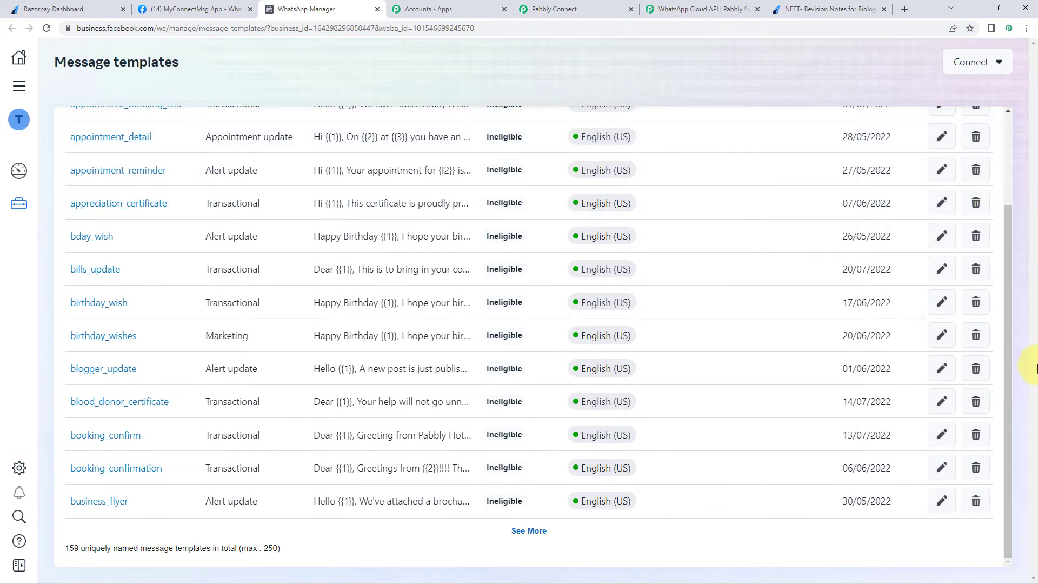
{"action": "left_click_drag", "start_coordinate": [1007, 243], "coordinate": [1006, 114]}
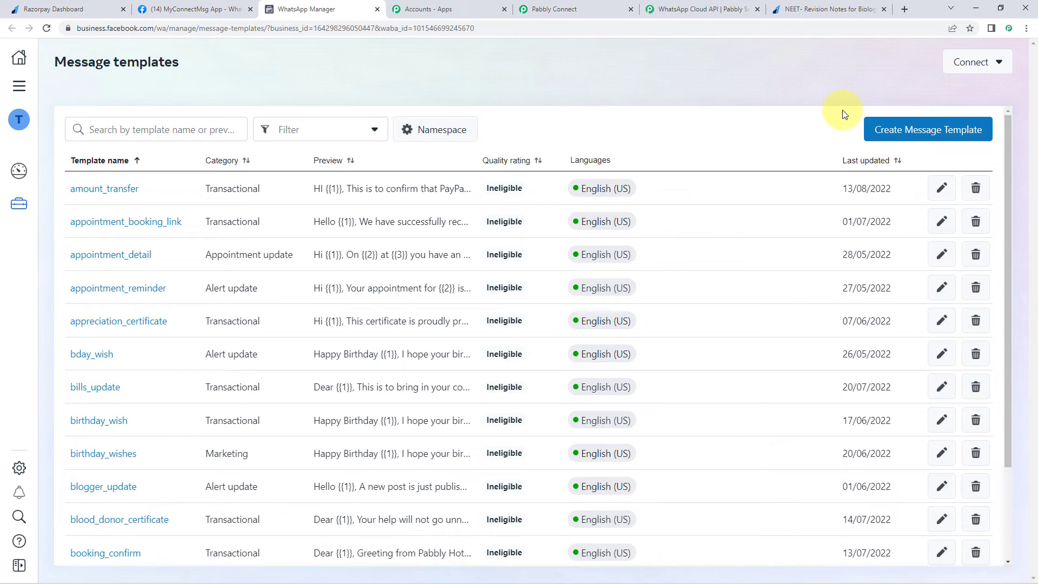
{"action": "scroll", "coordinate": [844, 115], "scroll_direction": "down", "scroll_amount": 3}
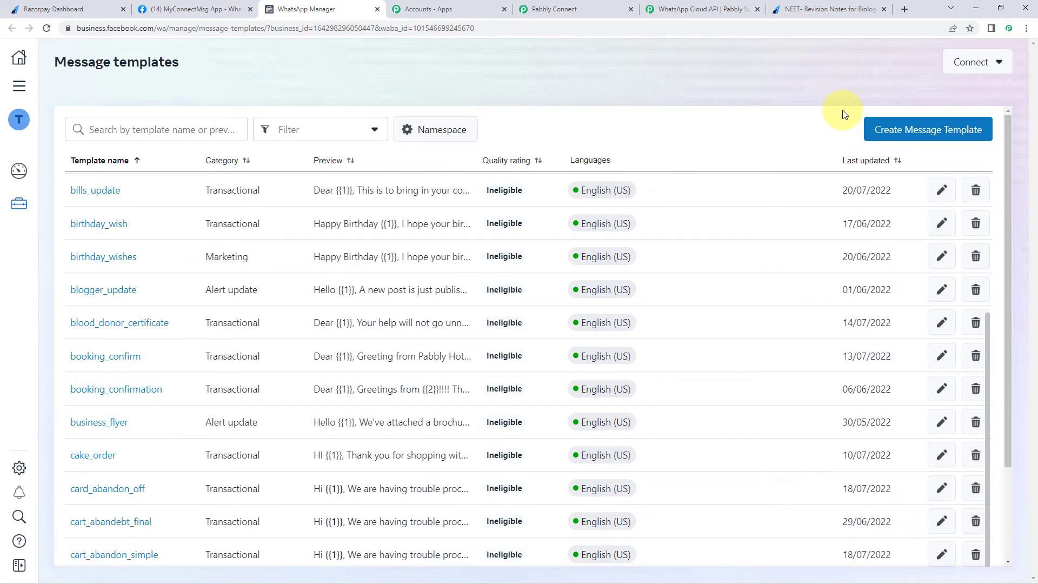
{"action": "left_click", "coordinate": [150, 130]}
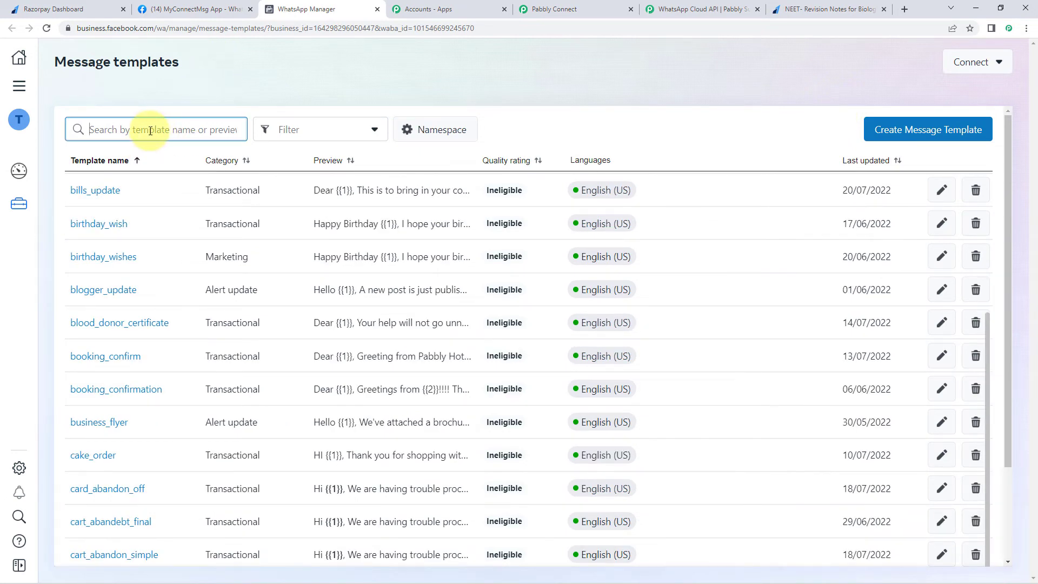
{"action": "type", "text": "Payment"}
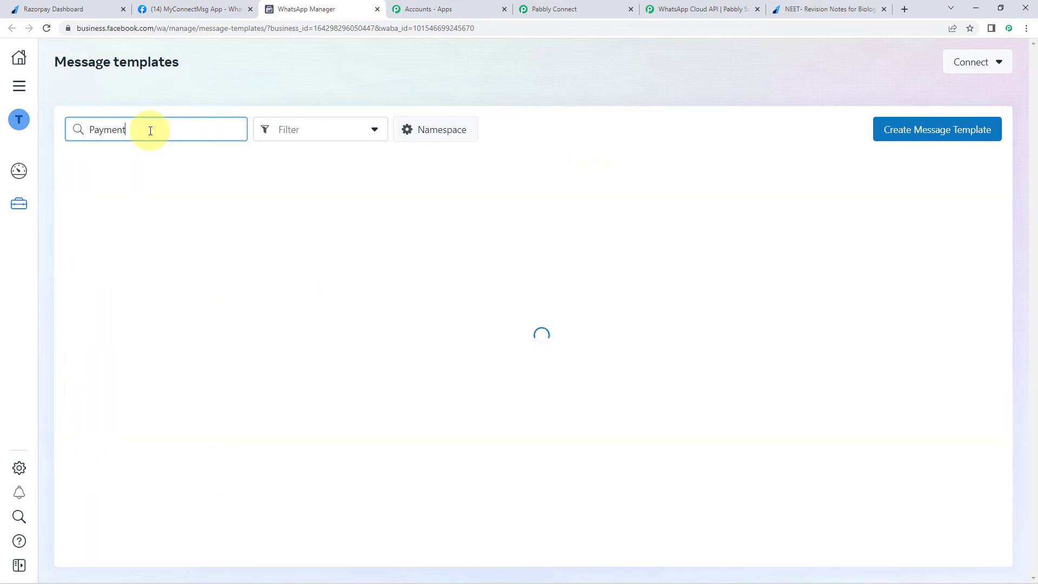
{"action": "scroll", "coordinate": [132, 352], "scroll_direction": "down", "scroll_amount": 3}
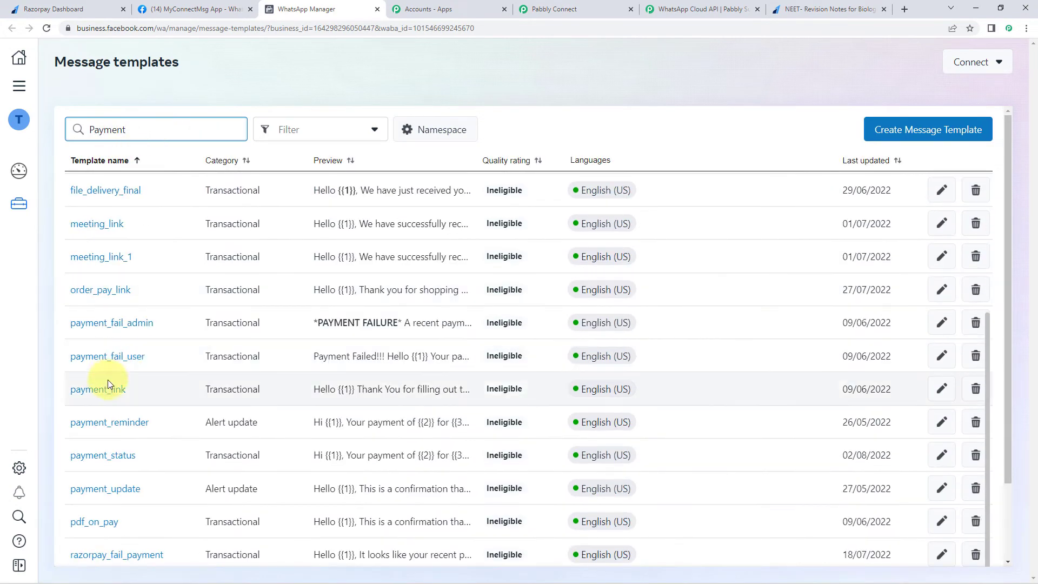
{"action": "left_click", "coordinate": [120, 488]}
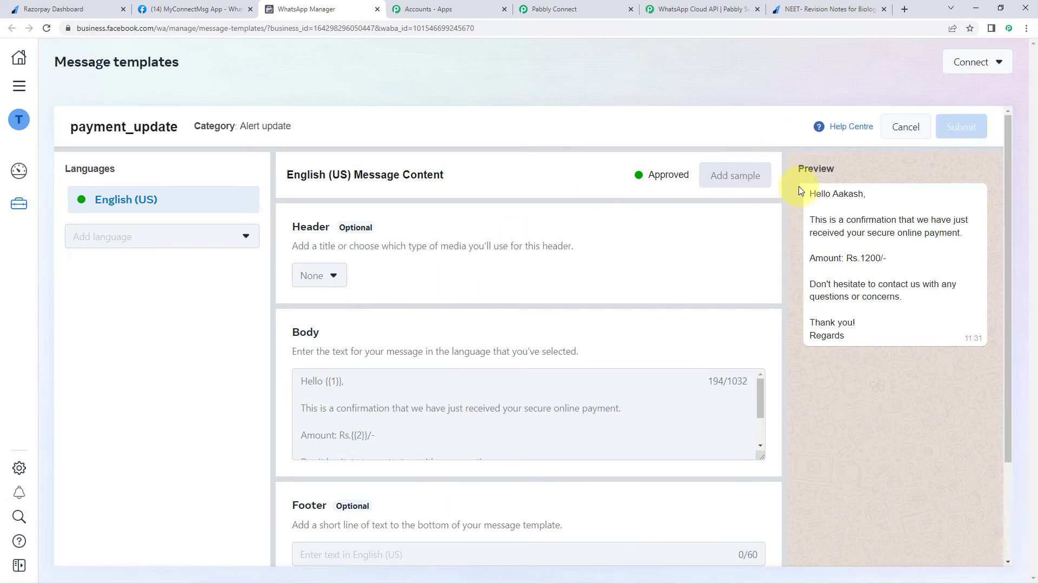
{"action": "left_click_drag", "start_coordinate": [808, 190], "coordinate": [852, 338]}
{"action": "left_click", "coordinate": [852, 339]}
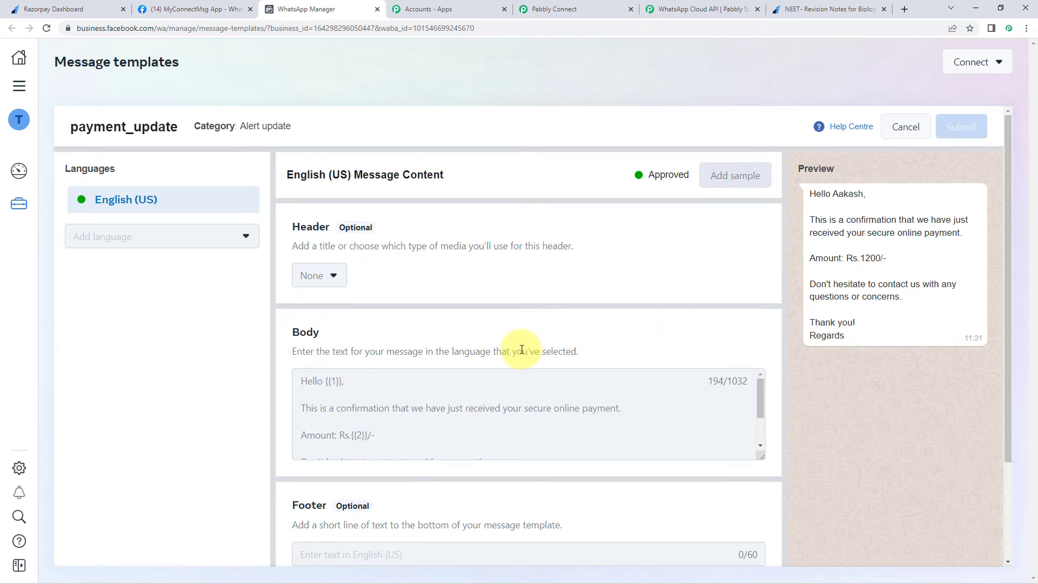
{"action": "scroll", "coordinate": [319, 378], "scroll_direction": "down", "scroll_amount": 2}
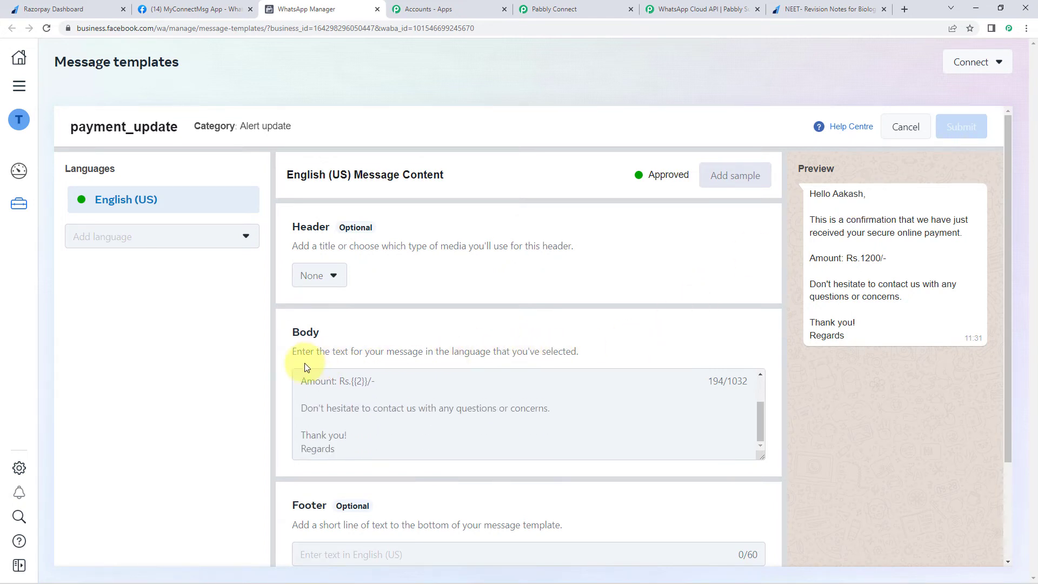
{"action": "scroll", "coordinate": [326, 398], "scroll_direction": "up", "scroll_amount": 2}
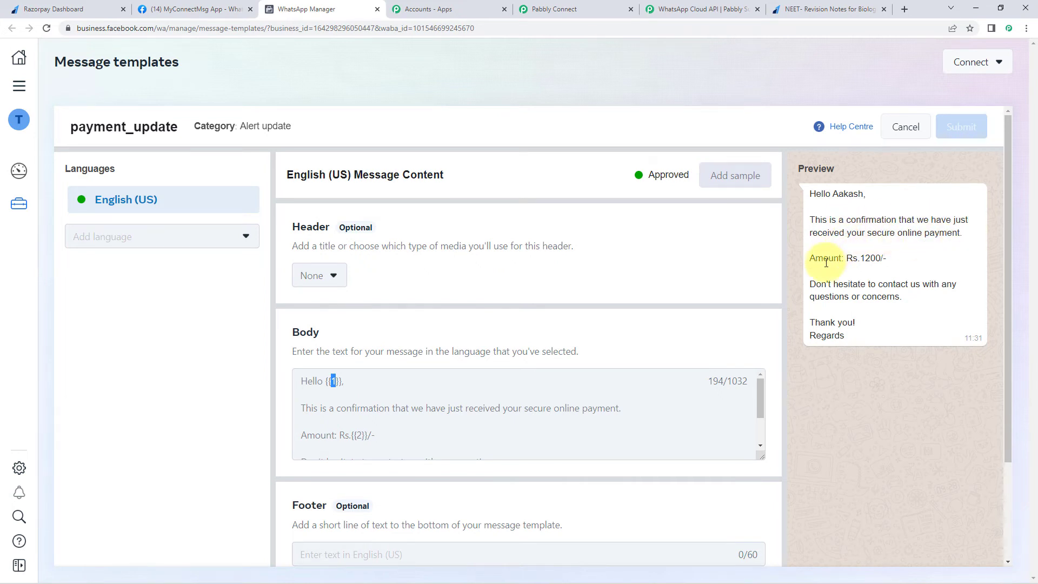
{"action": "left_click", "coordinate": [353, 436]}
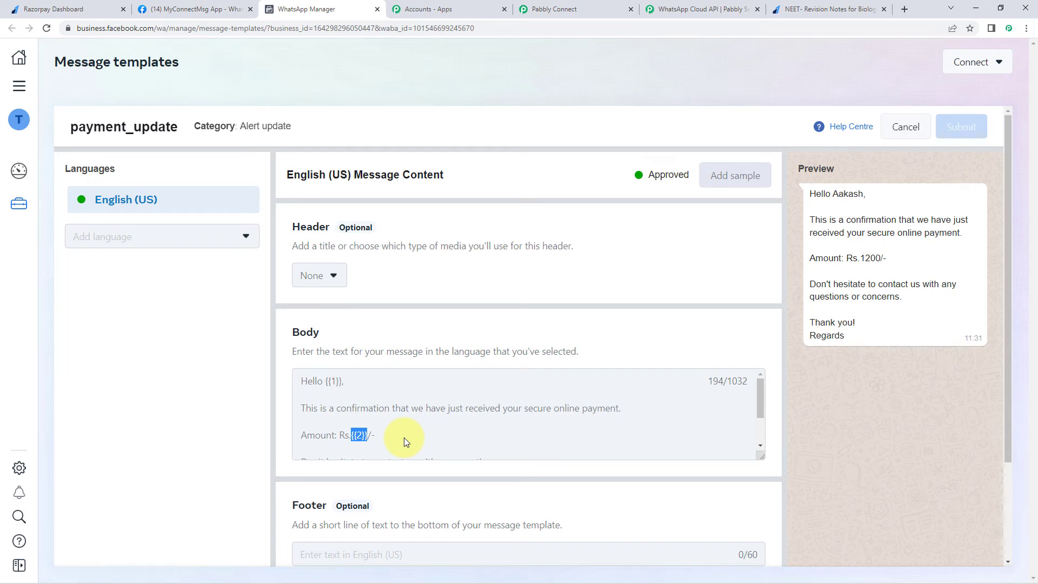
{"action": "scroll", "coordinate": [405, 426], "scroll_direction": "down", "scroll_amount": 1}
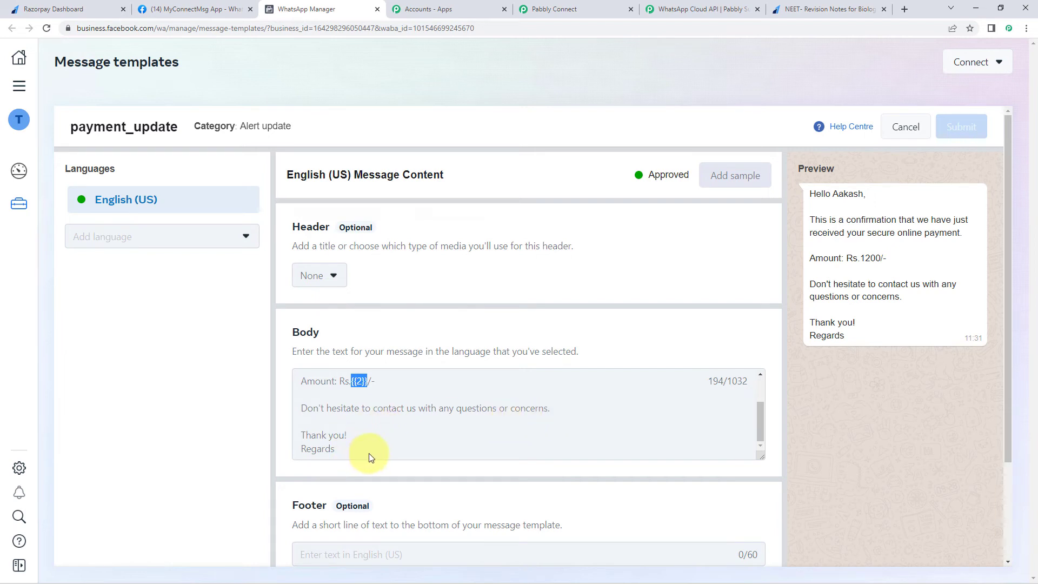
{"action": "scroll", "coordinate": [545, 432], "scroll_direction": "up", "scroll_amount": 1}
{"action": "left_click", "coordinate": [604, 277]}
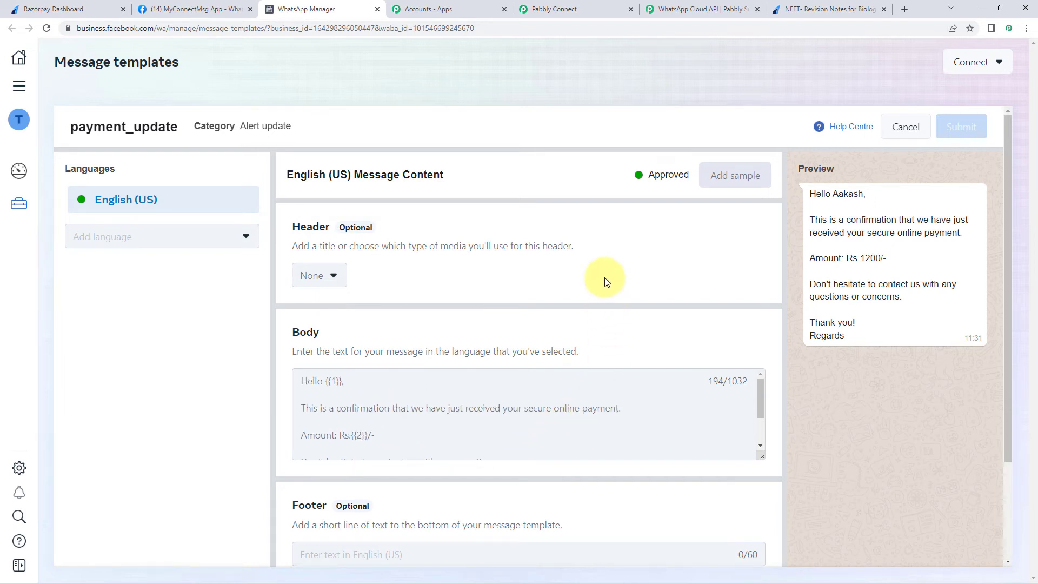
- Search 'payment' and pick payment_update as Template Name, filling en_US and its template ID
{"action": "left_click", "coordinate": [557, 9]}
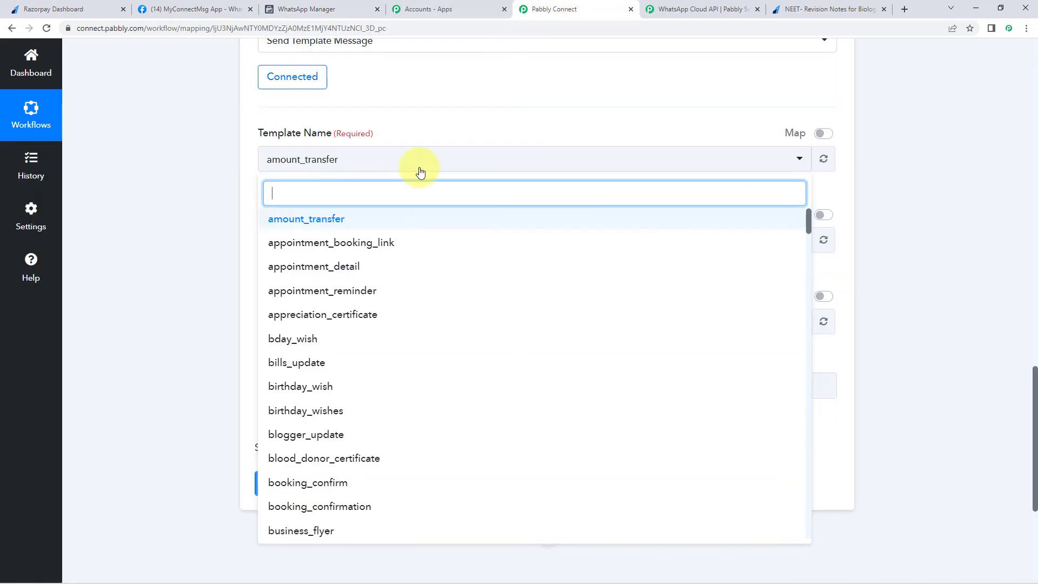
{"action": "type", "text": "pa"}
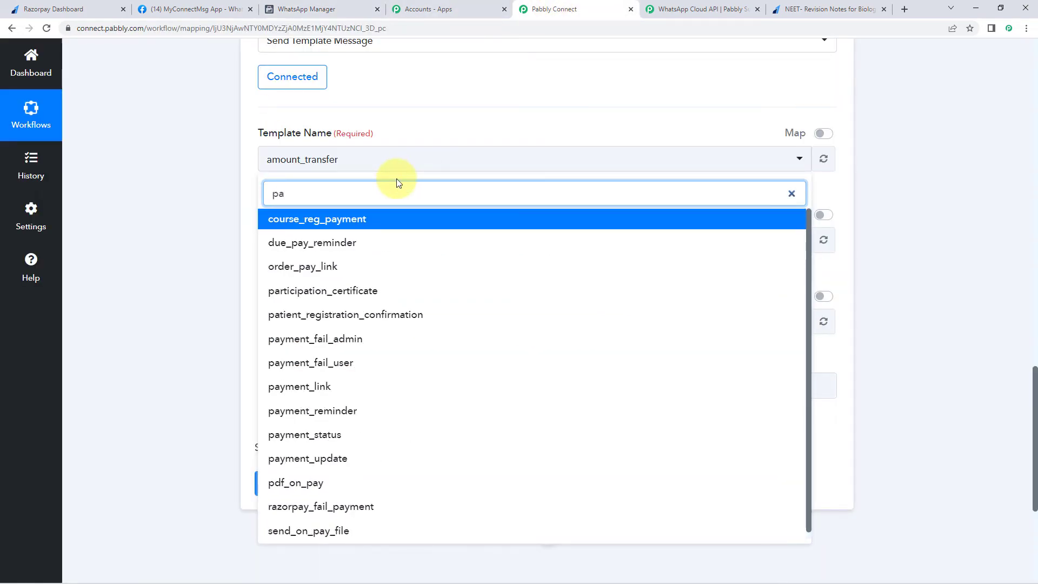
{"action": "type", "text": "yment"}
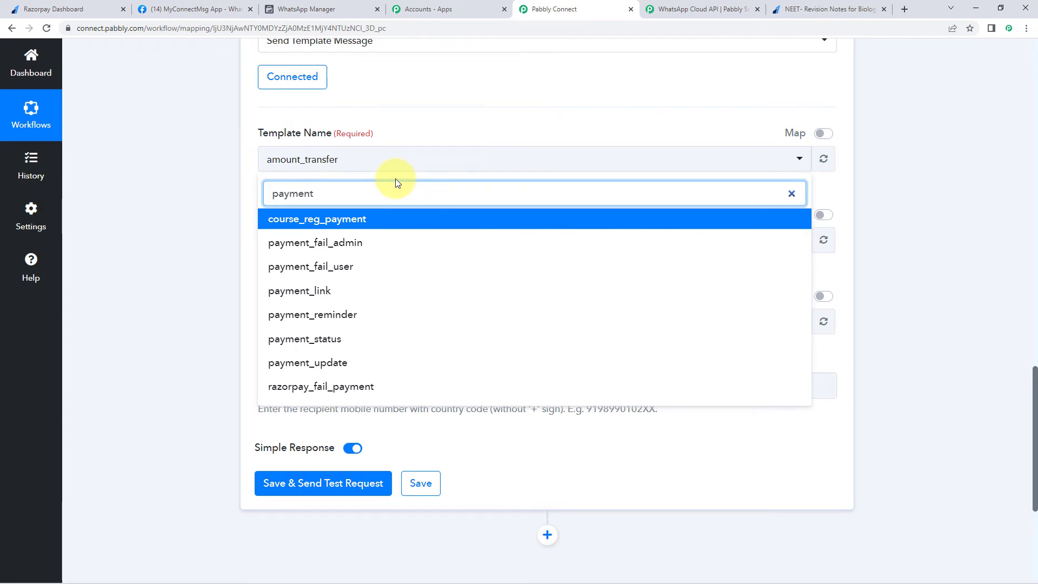
{"action": "left_click", "coordinate": [331, 361]}
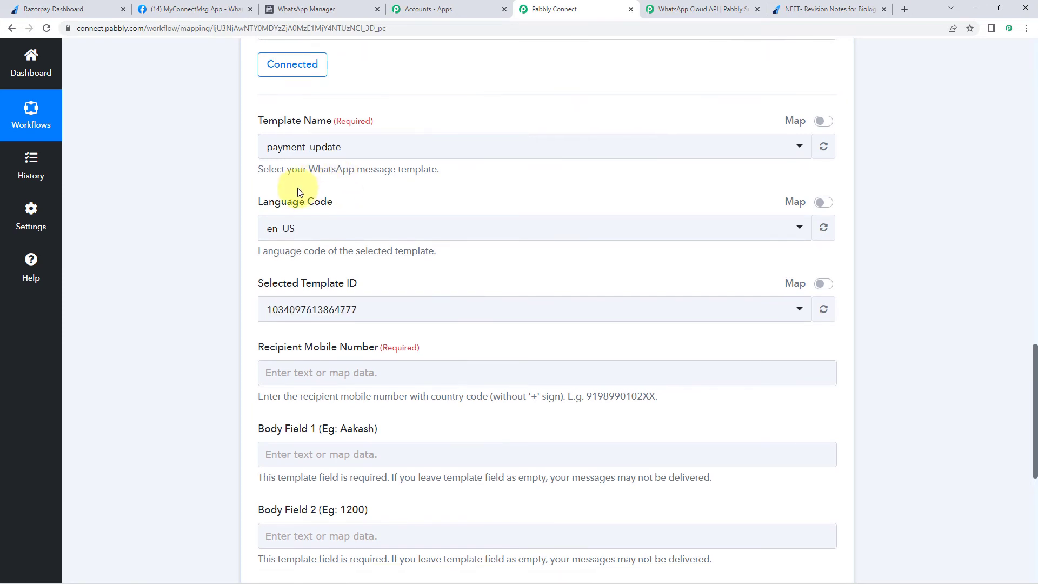
{"action": "scroll", "coordinate": [298, 192], "scroll_direction": "down", "scroll_amount": 1}
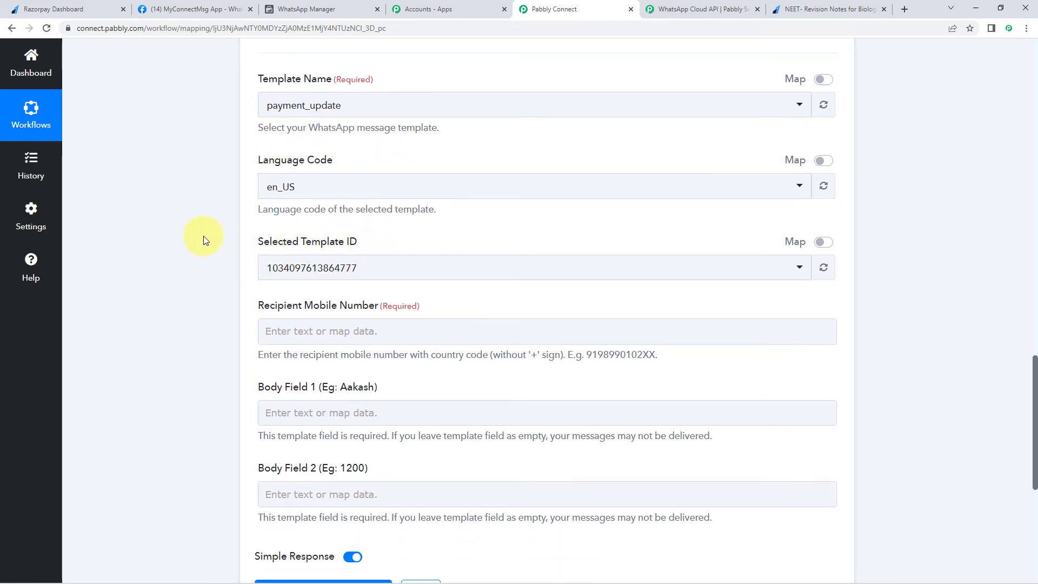
{"action": "scroll", "coordinate": [203, 236], "scroll_direction": "down", "scroll_amount": 1}
{"action": "scroll", "coordinate": [221, 227], "scroll_direction": "down", "scroll_amount": 1}
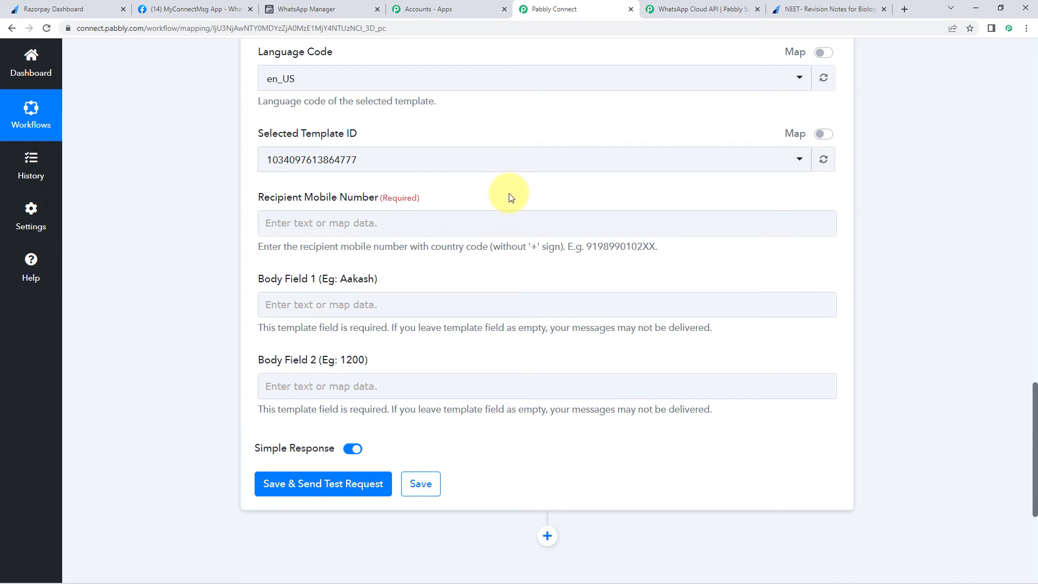
{"action": "left_click", "coordinate": [344, 214]}
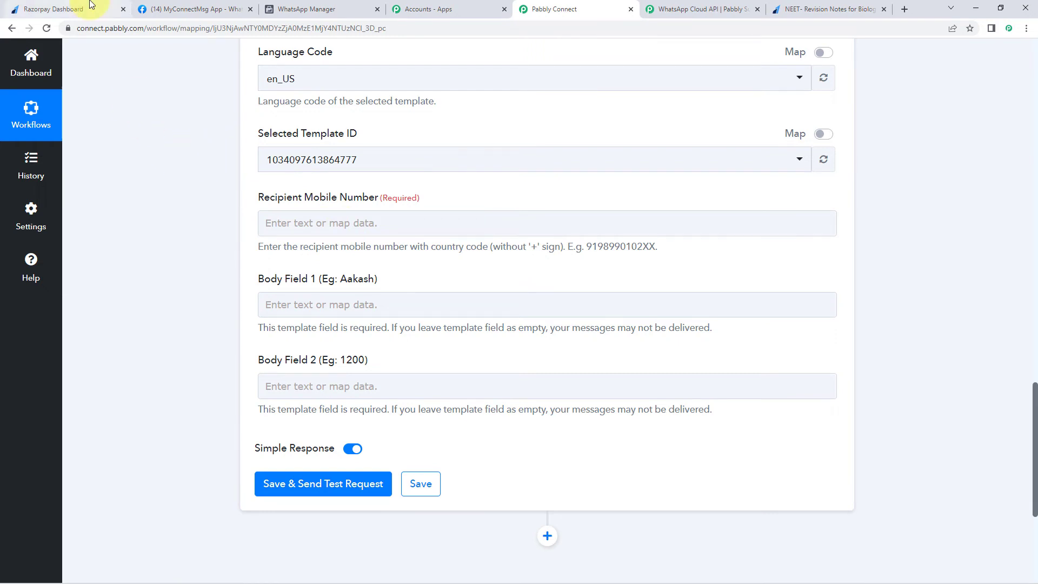
{"action": "left_click", "coordinate": [821, 9]}
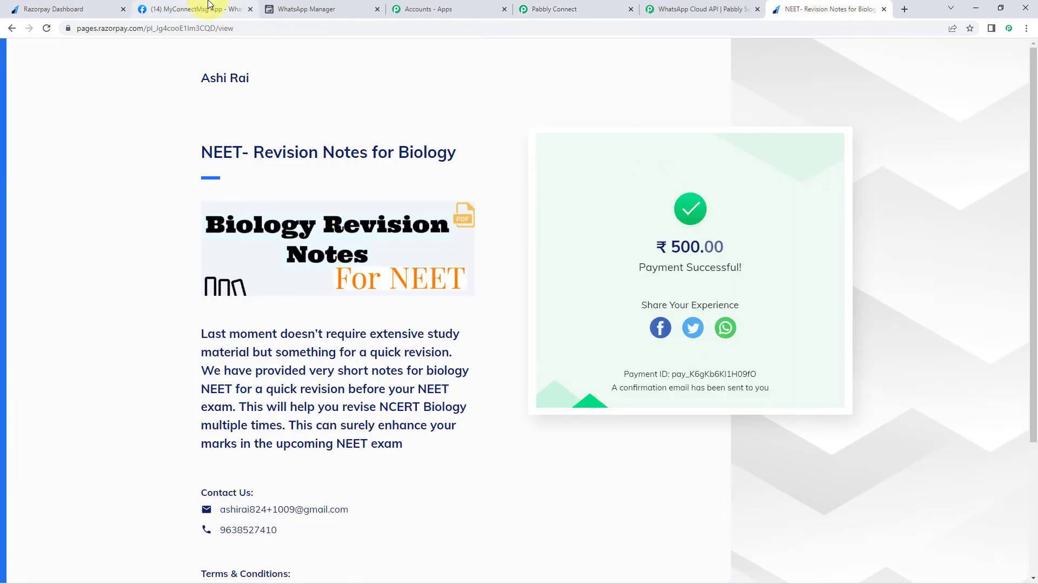
{"action": "left_click", "coordinate": [595, 10]}
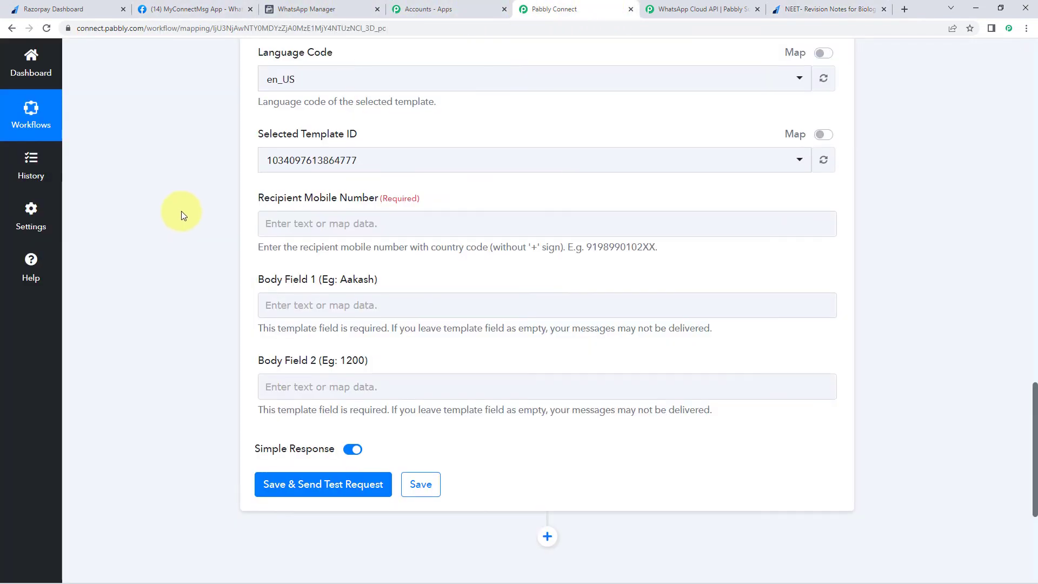
{"action": "scroll", "coordinate": [186, 211], "scroll_direction": "up", "scroll_amount": 12}
{"action": "scroll", "coordinate": [217, 209], "scroll_direction": "up", "scroll_amount": 3}
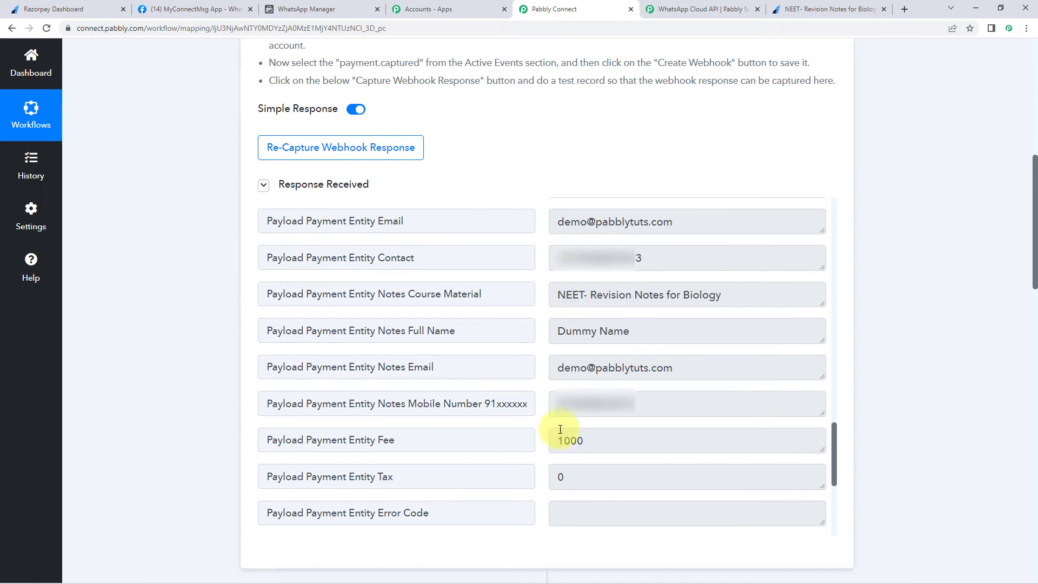
{"action": "left_click", "coordinate": [657, 261]}
{"action": "left_click_drag", "start_coordinate": [658, 403], "coordinate": [487, 398]}
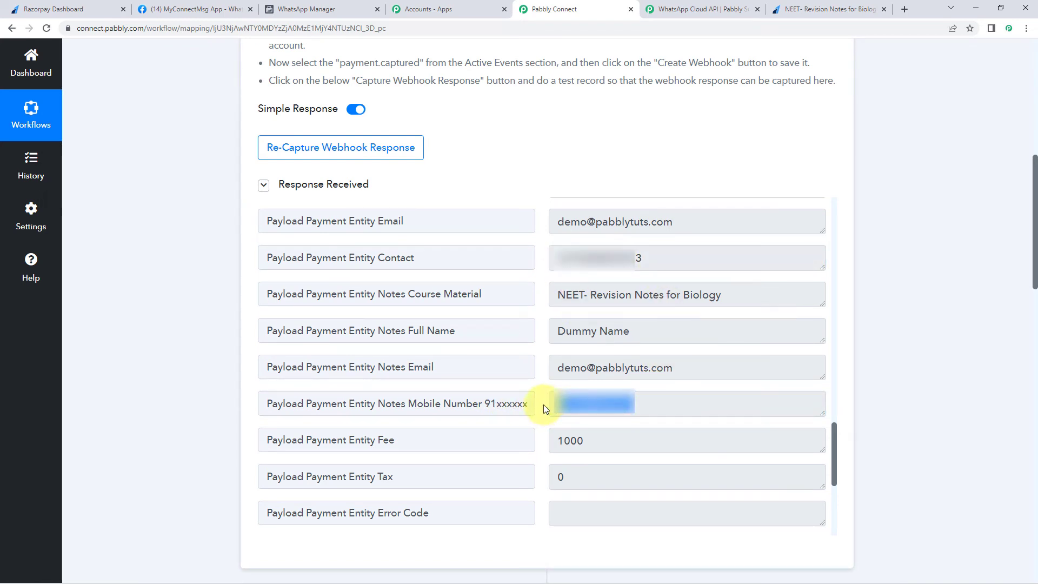
{"action": "left_click", "coordinate": [654, 412]}
{"action": "left_click_drag", "start_coordinate": [672, 405], "coordinate": [513, 414]}
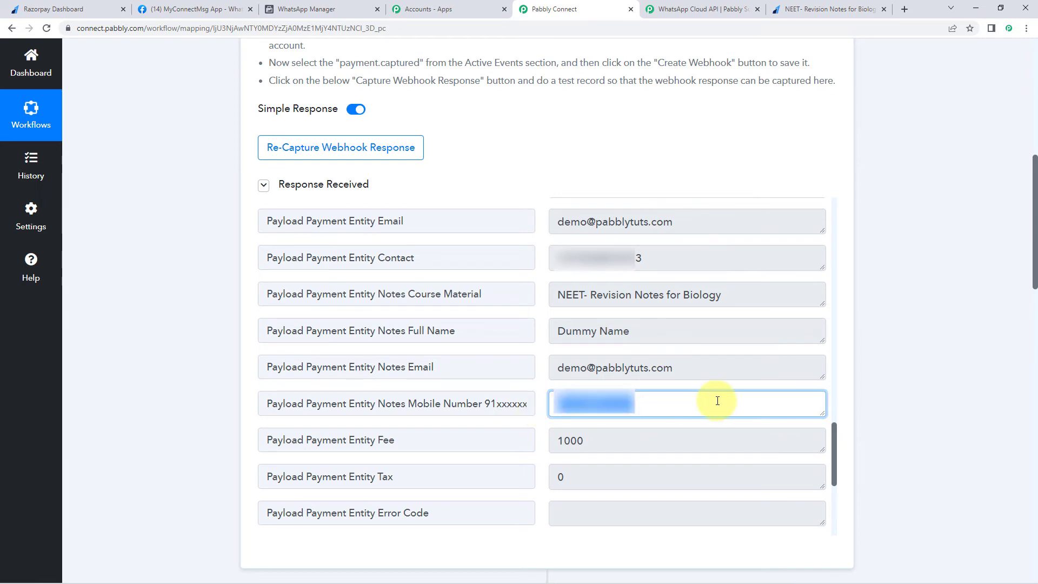
{"action": "left_click", "coordinate": [537, 390]}
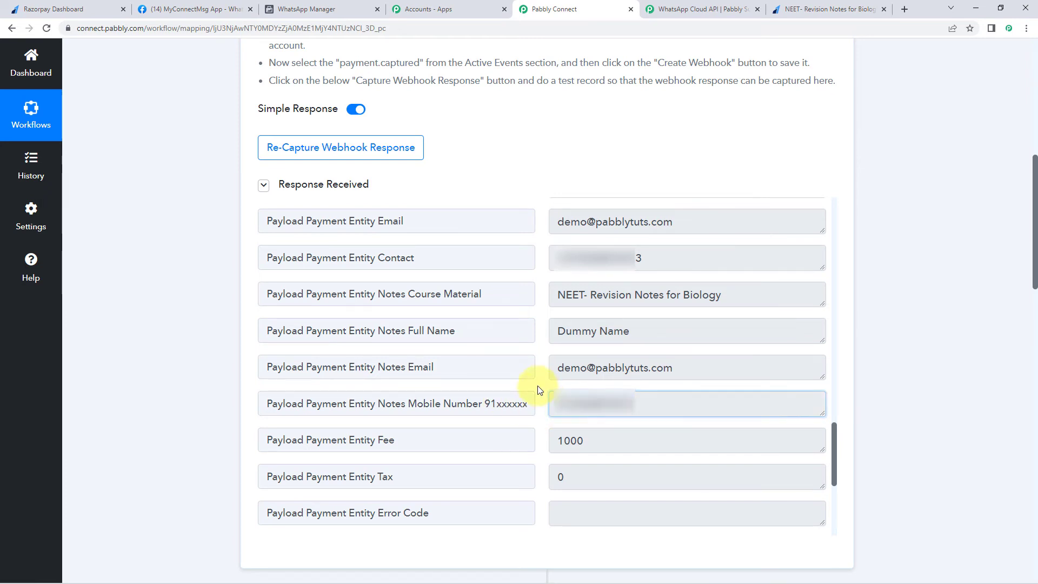
{"action": "scroll", "coordinate": [210, 352], "scroll_direction": "down", "scroll_amount": 15}
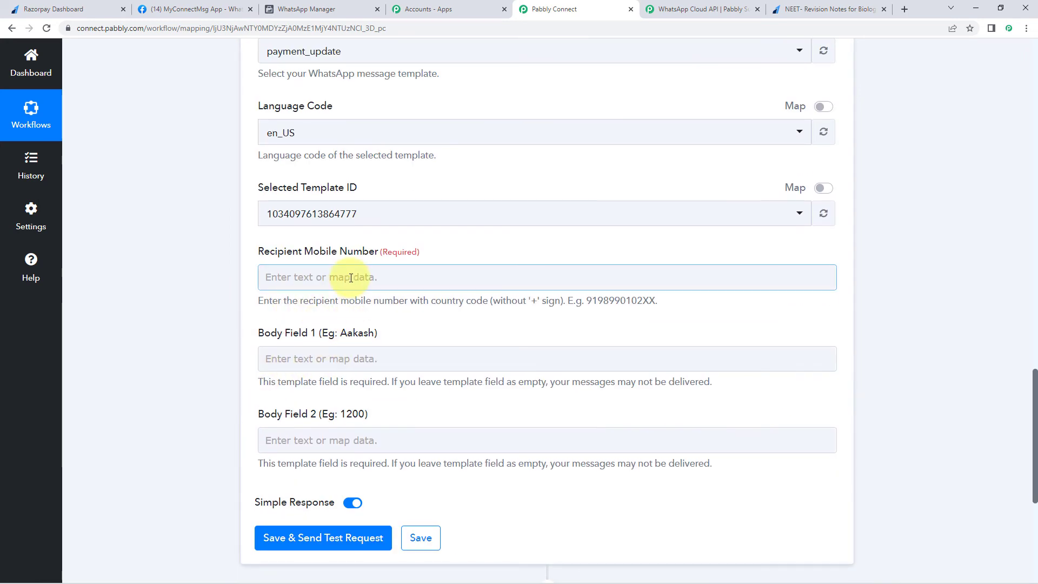
- Map Razorpay's Payload Payment Entity Notes Mobile Number into Recipient Mobile Number
{"action": "left_click", "coordinate": [268, 278]}
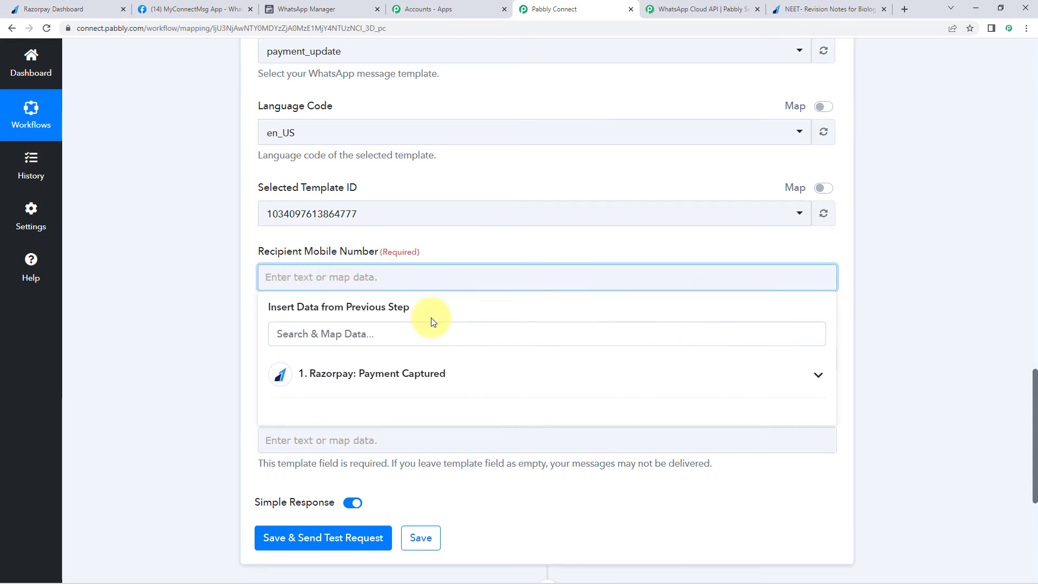
{"action": "left_click", "coordinate": [457, 382]}
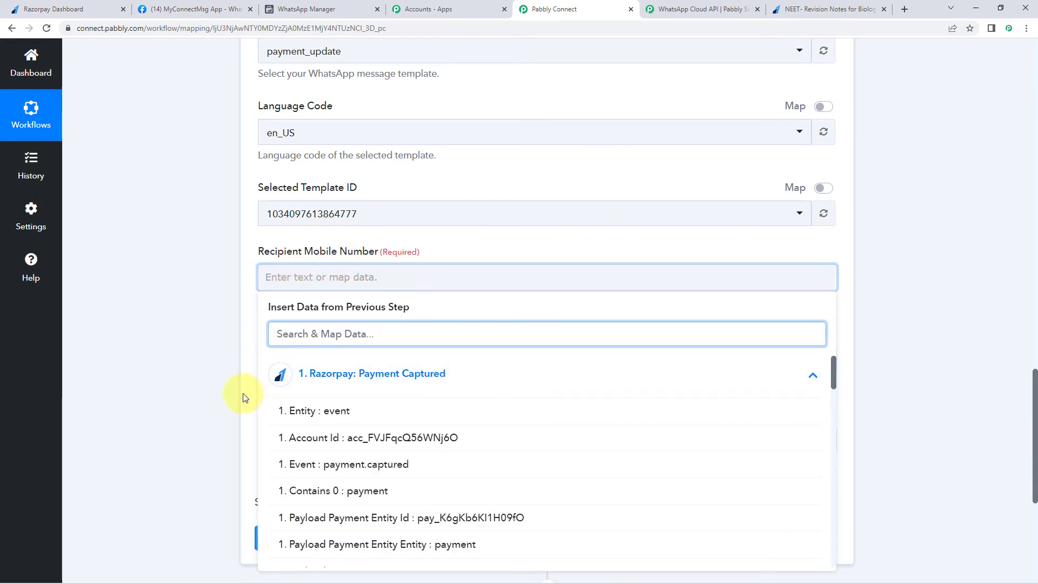
{"action": "scroll", "coordinate": [205, 345], "scroll_direction": "down", "scroll_amount": 3}
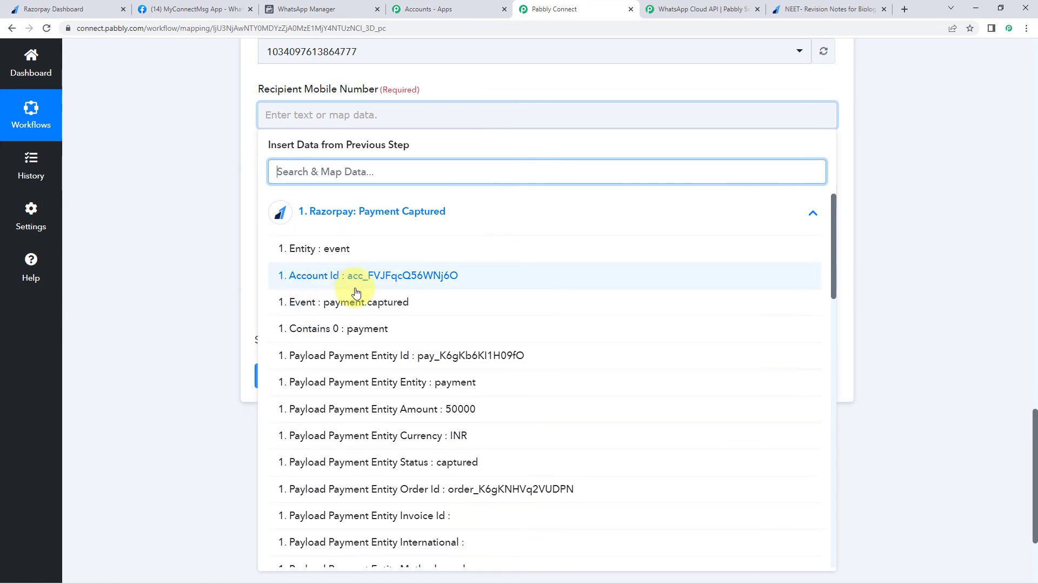
{"action": "scroll", "coordinate": [356, 293], "scroll_direction": "down", "scroll_amount": 10}
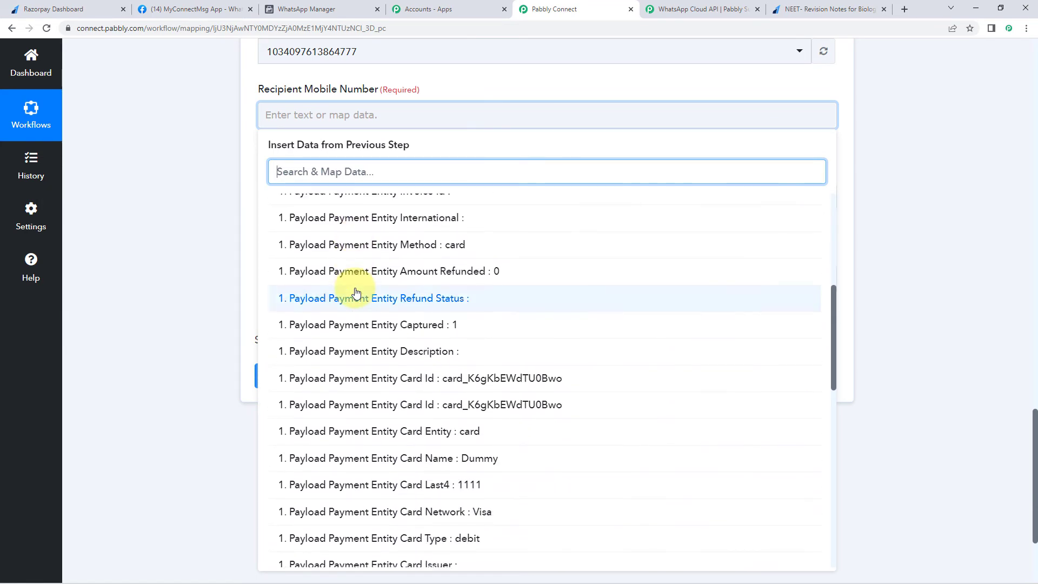
{"action": "scroll", "coordinate": [356, 292], "scroll_direction": "down", "scroll_amount": 8}
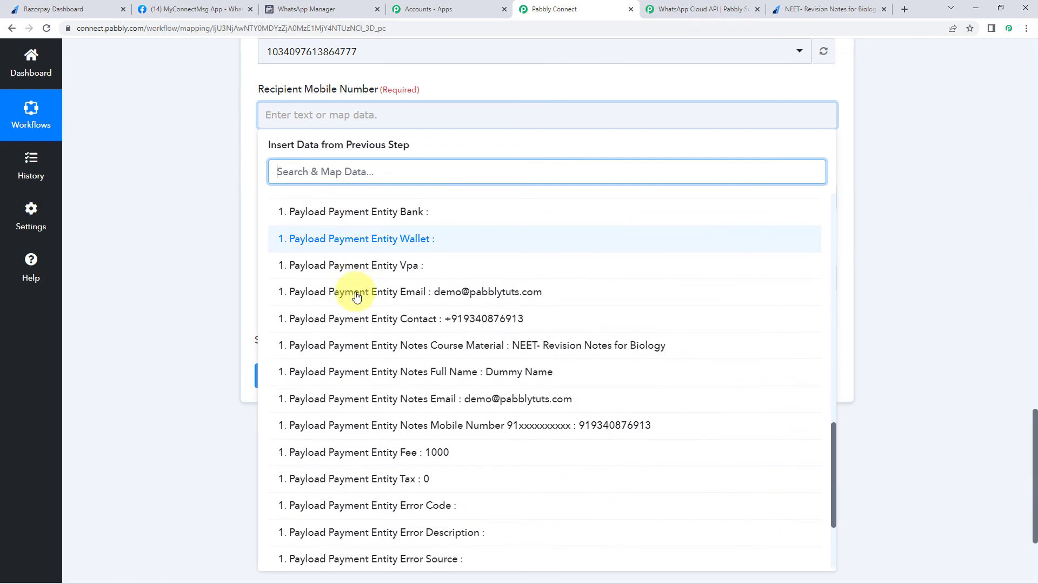
{"action": "scroll", "coordinate": [356, 295], "scroll_direction": "down", "scroll_amount": 1}
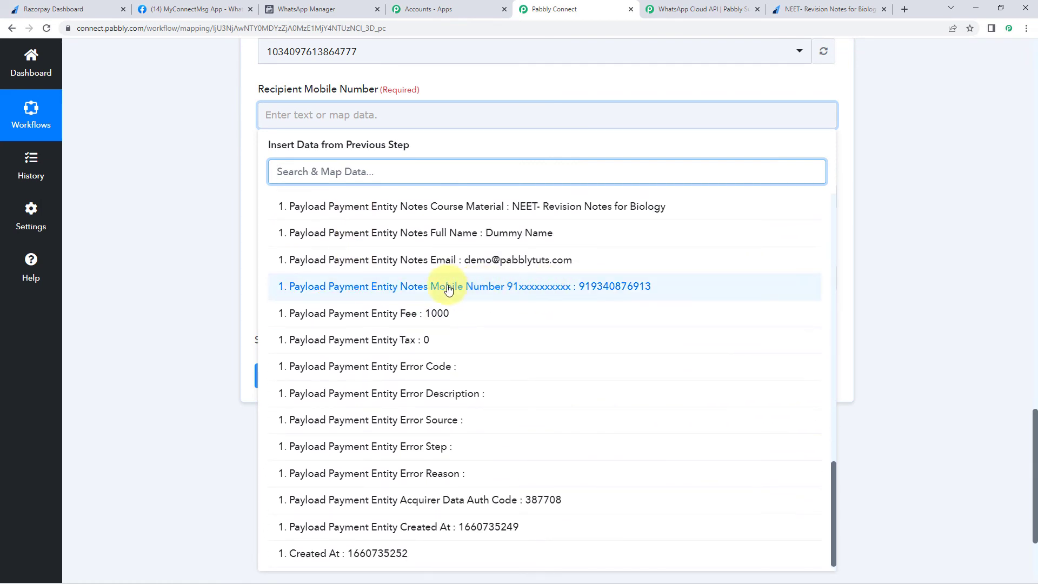
{"action": "left_click", "coordinate": [481, 290]}
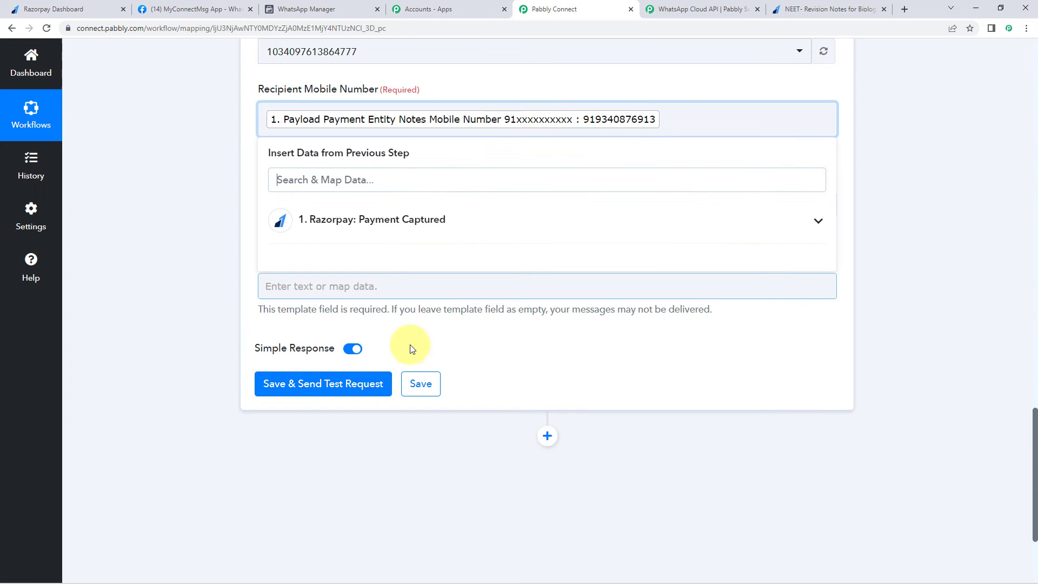
{"action": "left_click", "coordinate": [206, 264]}
{"action": "scroll", "coordinate": [528, 157], "scroll_direction": "down", "scroll_amount": 2}
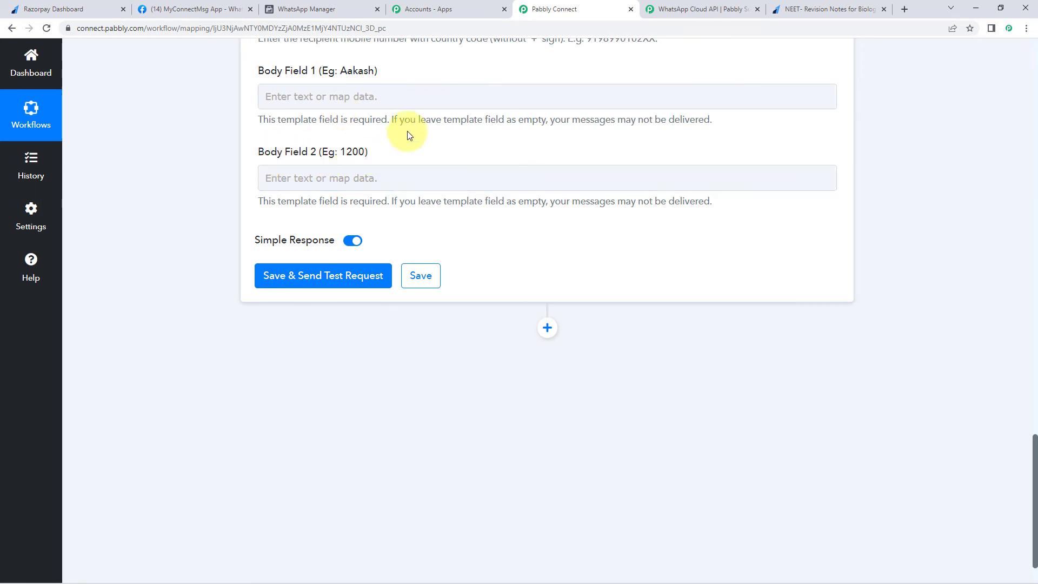
{"action": "left_click", "coordinate": [275, 9]}
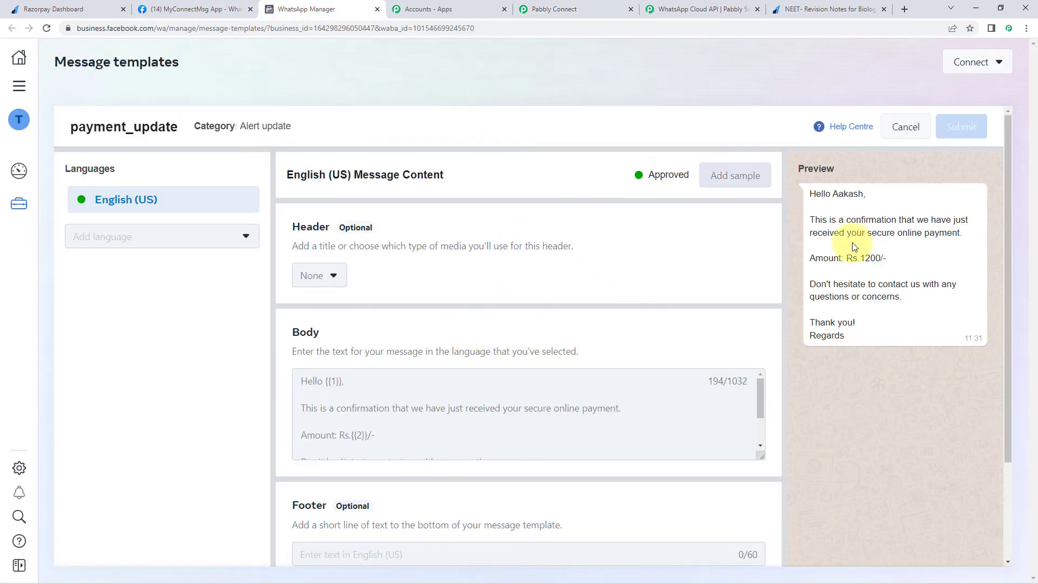
{"action": "left_click_drag", "start_coordinate": [833, 193], "coordinate": [862, 194]}
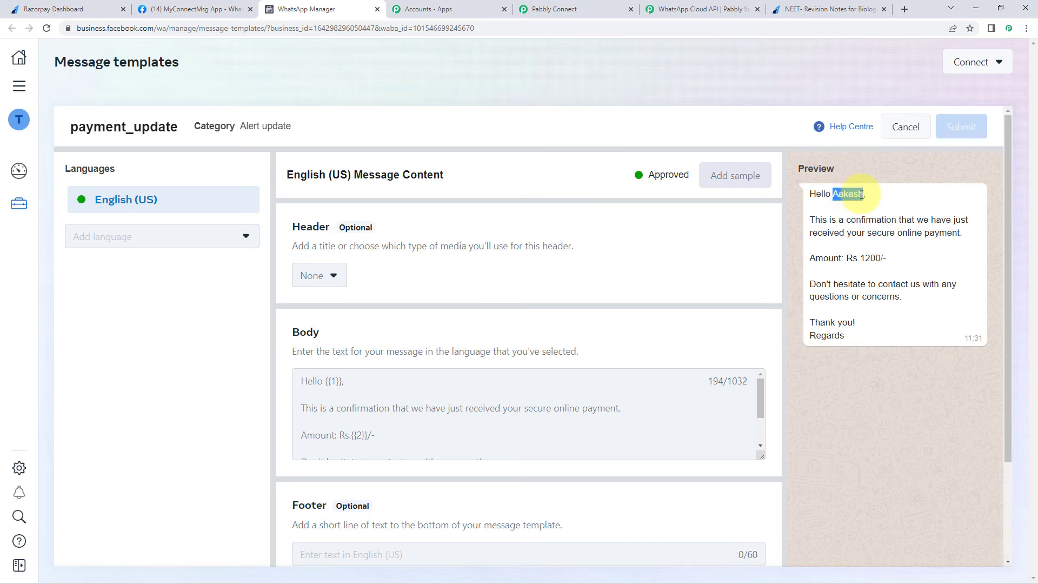
{"action": "left_click_drag", "start_coordinate": [860, 257], "coordinate": [881, 258]}
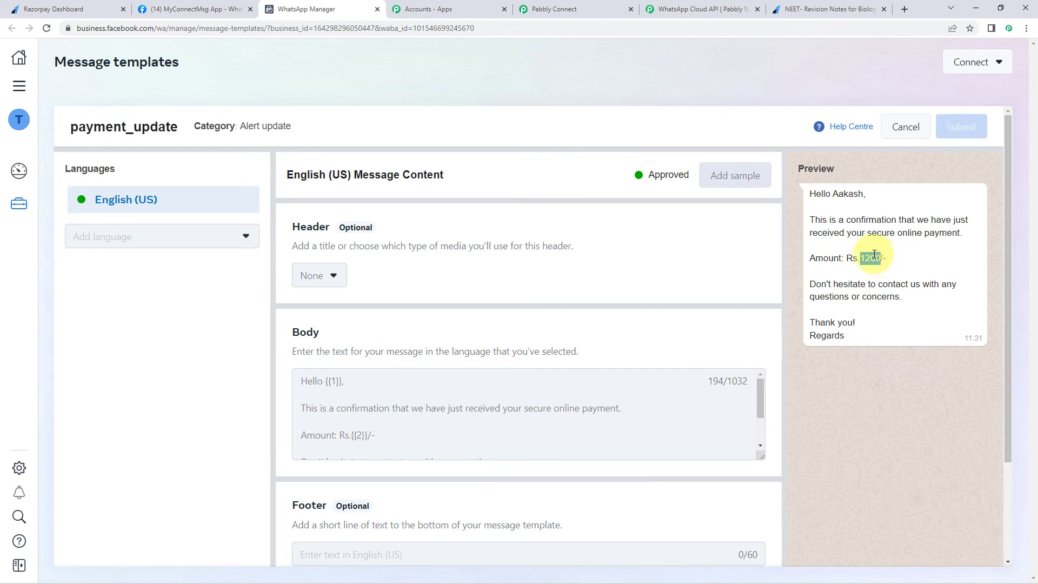
{"action": "left_click", "coordinate": [585, 8]}
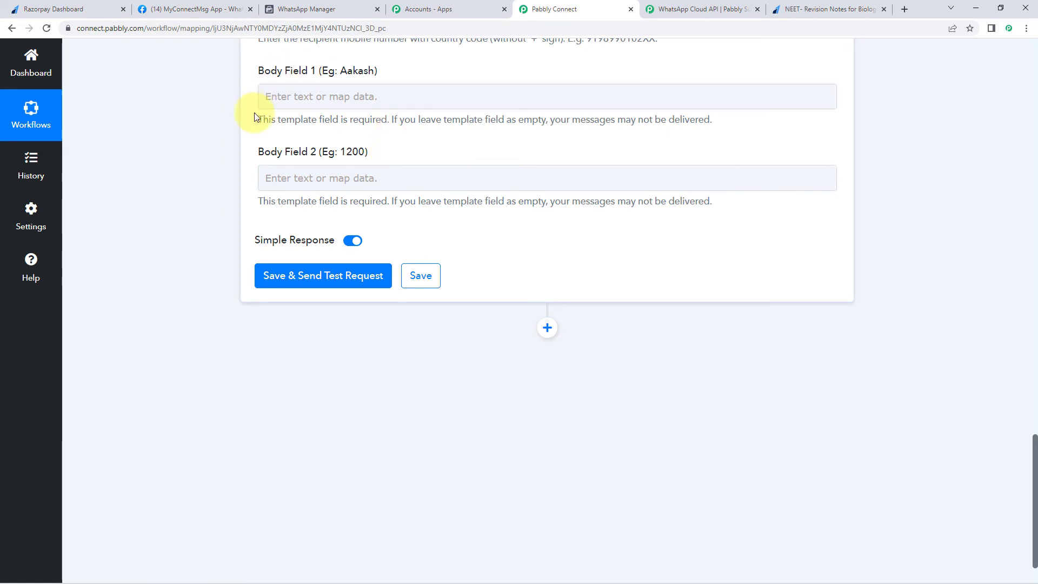
- Map Razorpay's Payload Payment Entity Notes Full Name into Body Field 1
{"action": "left_click", "coordinate": [285, 92]}
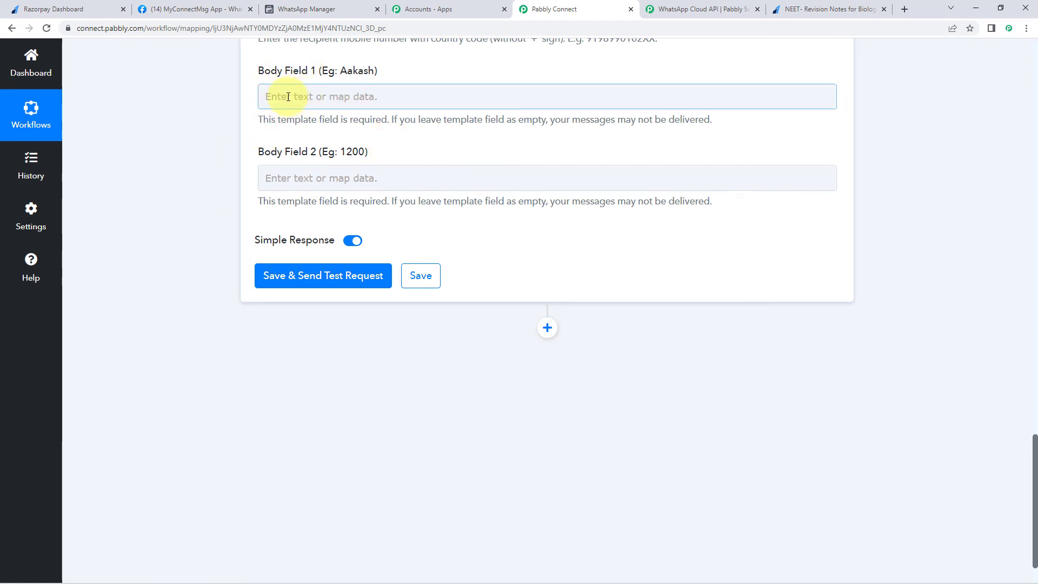
{"action": "left_click", "coordinate": [288, 96]}
{"action": "left_click", "coordinate": [383, 194]}
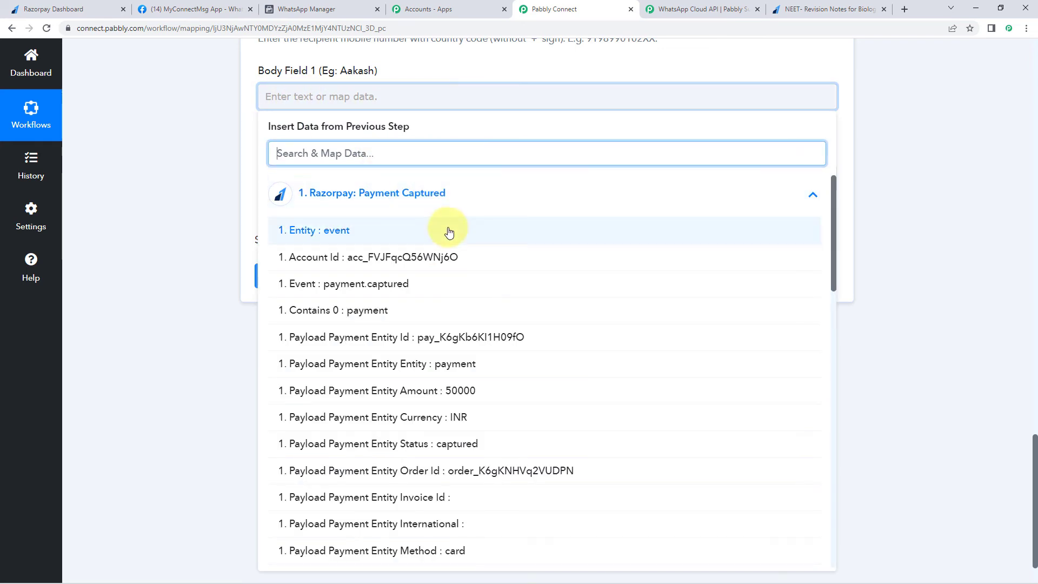
{"action": "scroll", "coordinate": [408, 310], "scroll_direction": "down", "scroll_amount": 4}
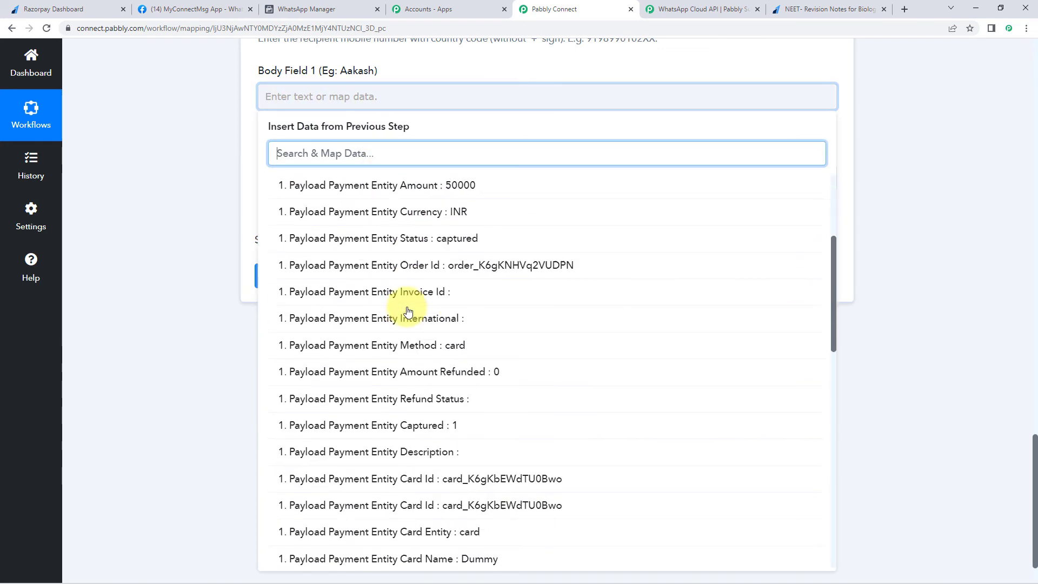
{"action": "scroll", "coordinate": [408, 311], "scroll_direction": "down", "scroll_amount": 10}
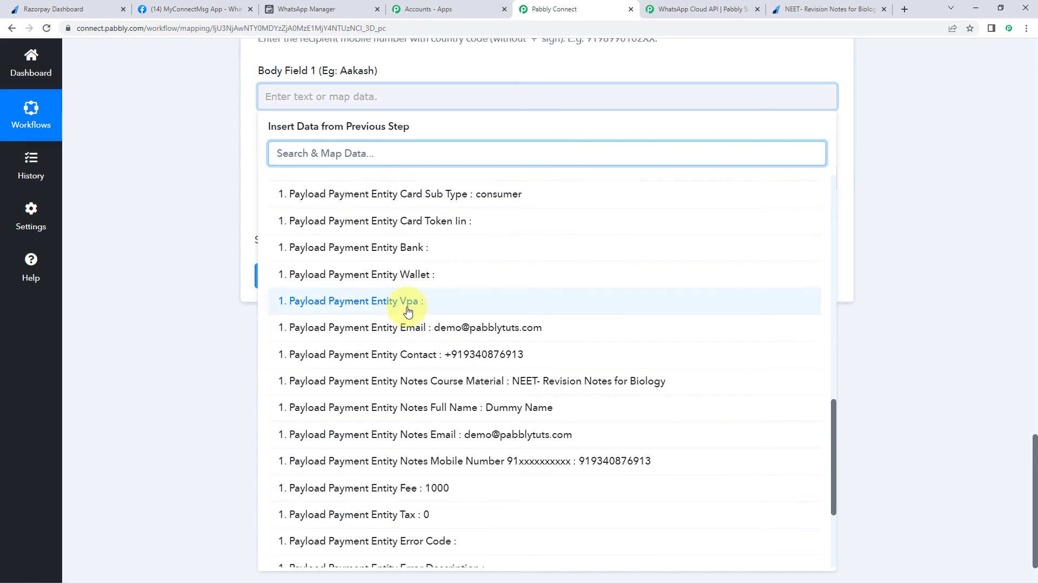
{"action": "scroll", "coordinate": [408, 312], "scroll_direction": "down", "scroll_amount": 2}
{"action": "left_click", "coordinate": [440, 300]}
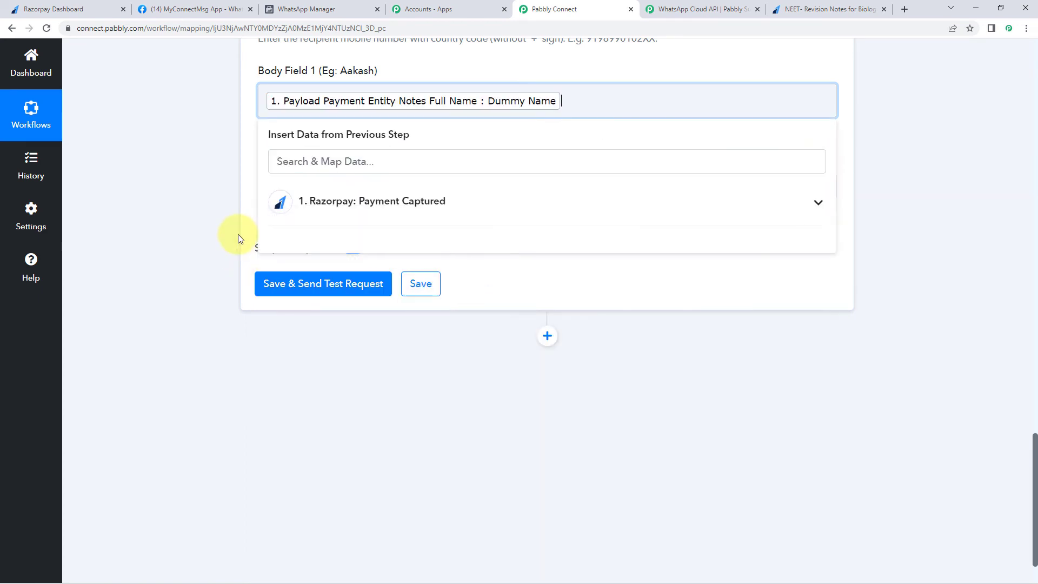
{"action": "left_click", "coordinate": [238, 234]}
- Browse the Razorpay Payment Captured fields for a Body Field 2 value
{"action": "left_click", "coordinate": [335, 185]}
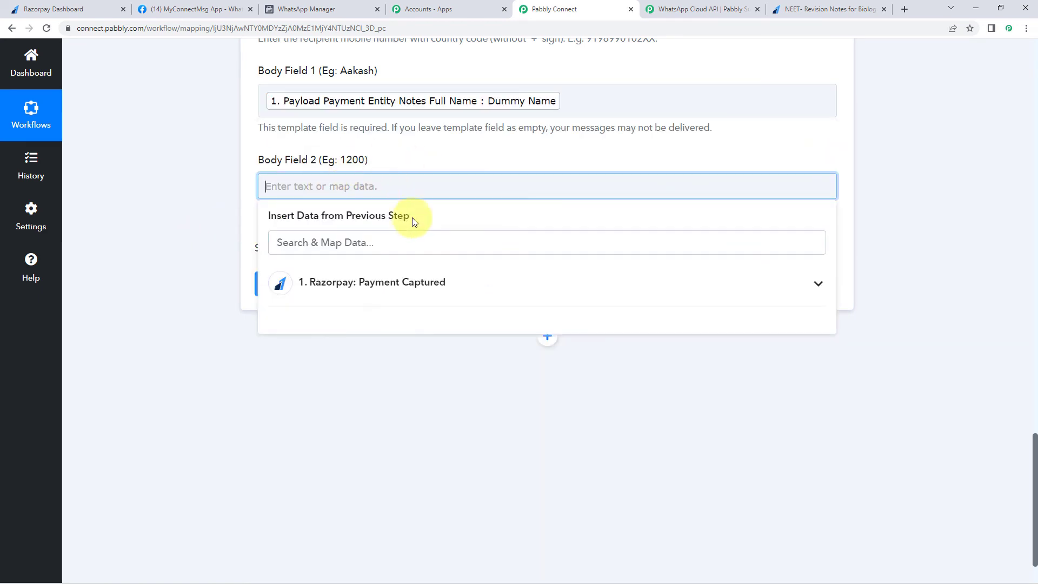
{"action": "left_click", "coordinate": [364, 285]}
{"action": "scroll", "coordinate": [398, 346], "scroll_direction": "down", "scroll_amount": 2}
{"action": "scroll", "coordinate": [401, 350], "scroll_direction": "down", "scroll_amount": 9}
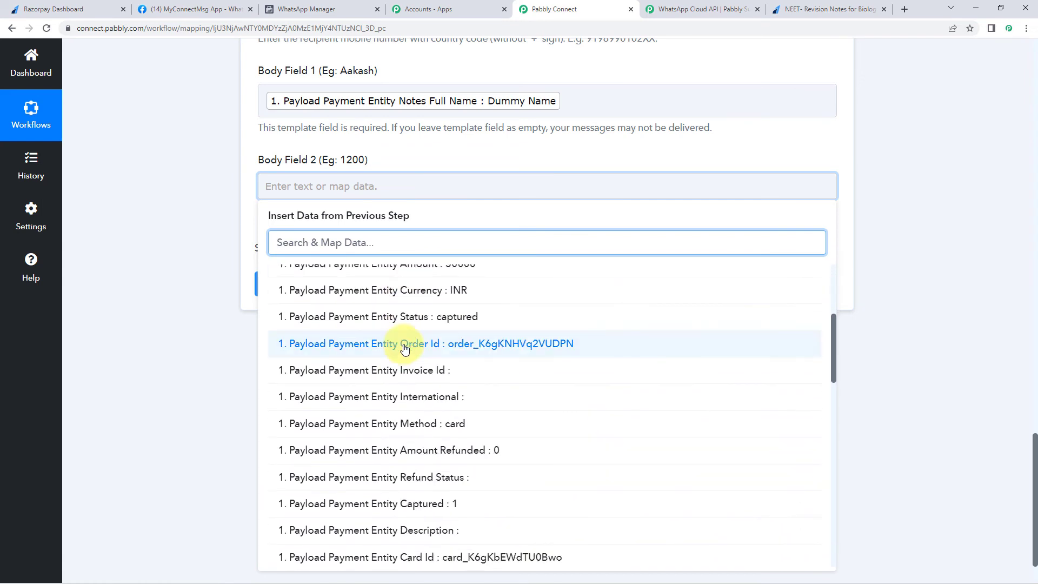
{"action": "scroll", "coordinate": [404, 349], "scroll_direction": "down", "scroll_amount": 8}
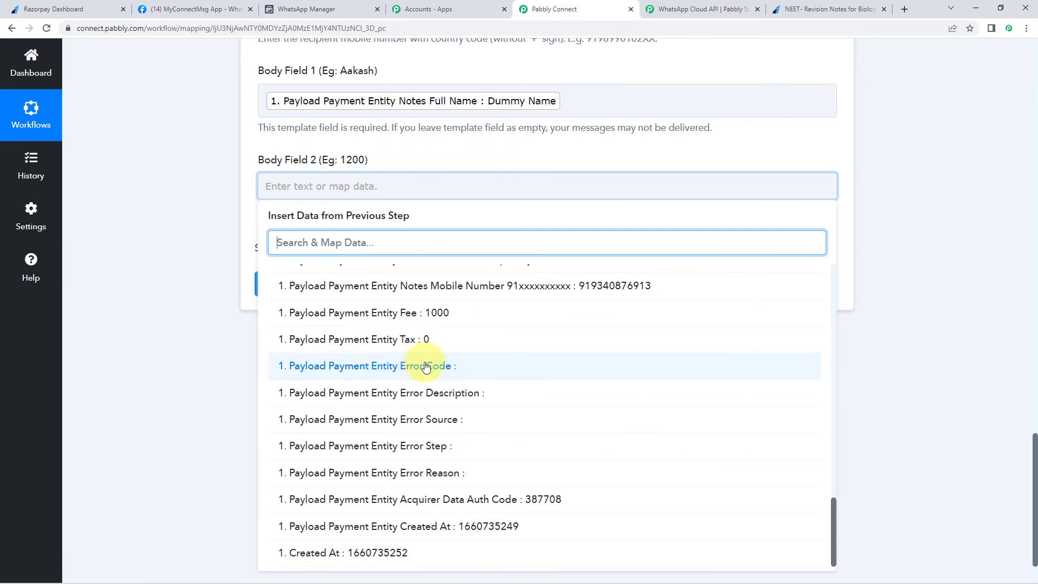
{"action": "scroll", "coordinate": [405, 351], "scroll_direction": "up", "scroll_amount": 10}
{"action": "scroll", "coordinate": [406, 359], "scroll_direction": "up", "scroll_amount": 6}
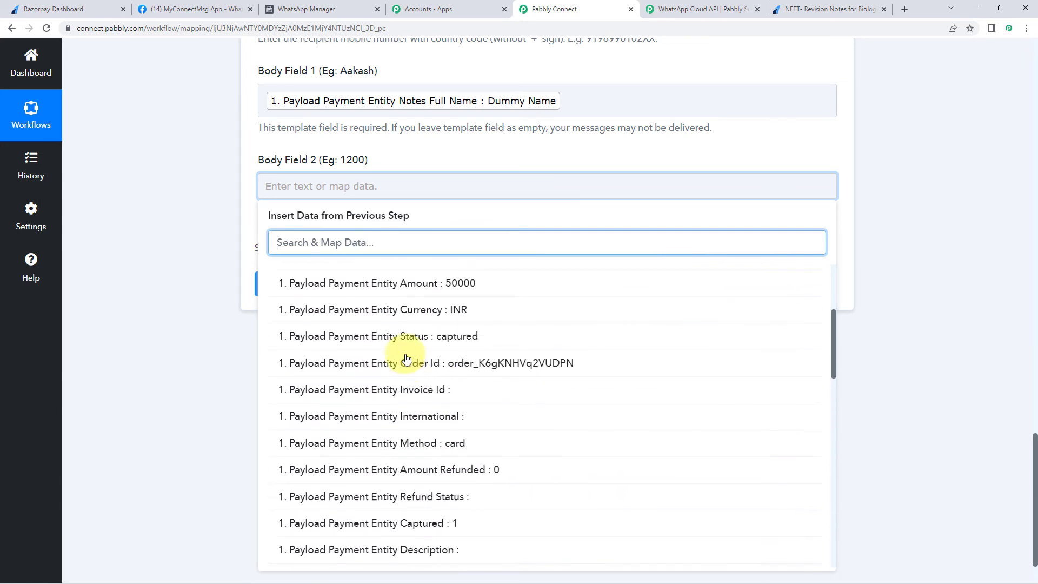
- Check the paid amount on the Razorpay success page, then leave Body Field 2 empty
{"action": "left_click", "coordinate": [799, 8]}
{"action": "left_click_drag", "start_coordinate": [724, 248], "coordinate": [669, 247]}
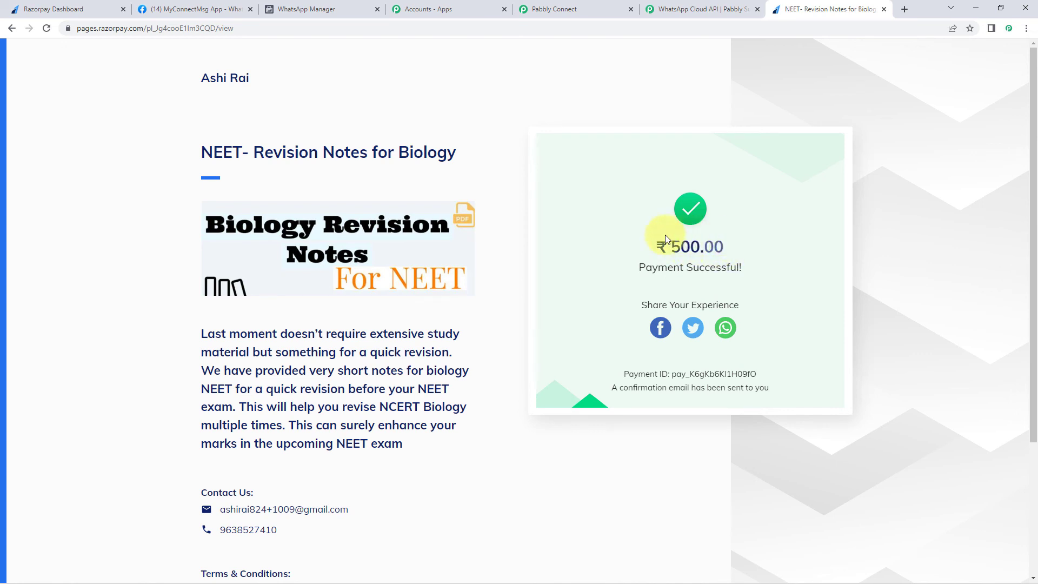
{"action": "left_click", "coordinate": [550, 9]}
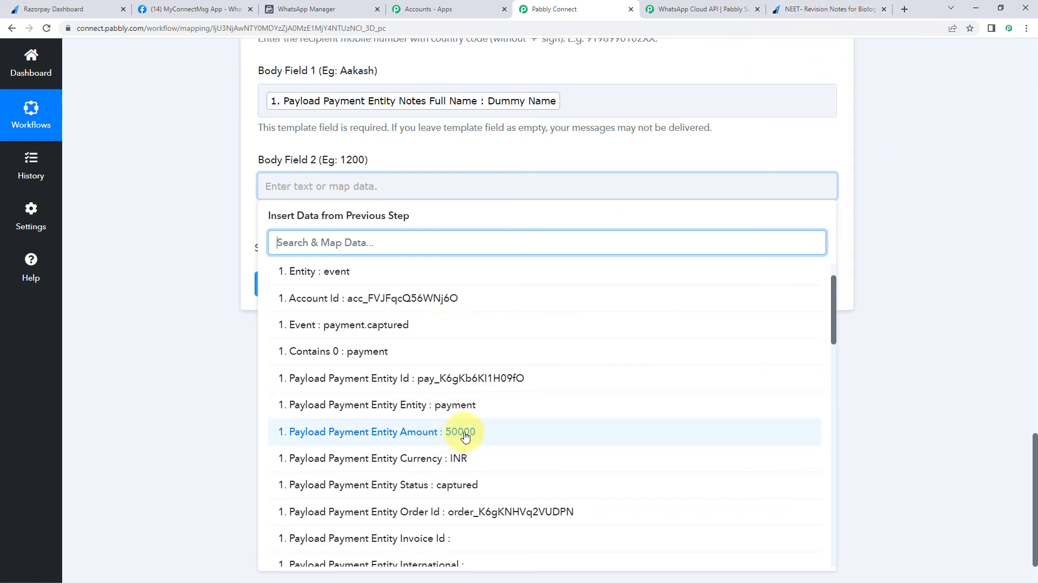
{"action": "left_click", "coordinate": [827, 9]}
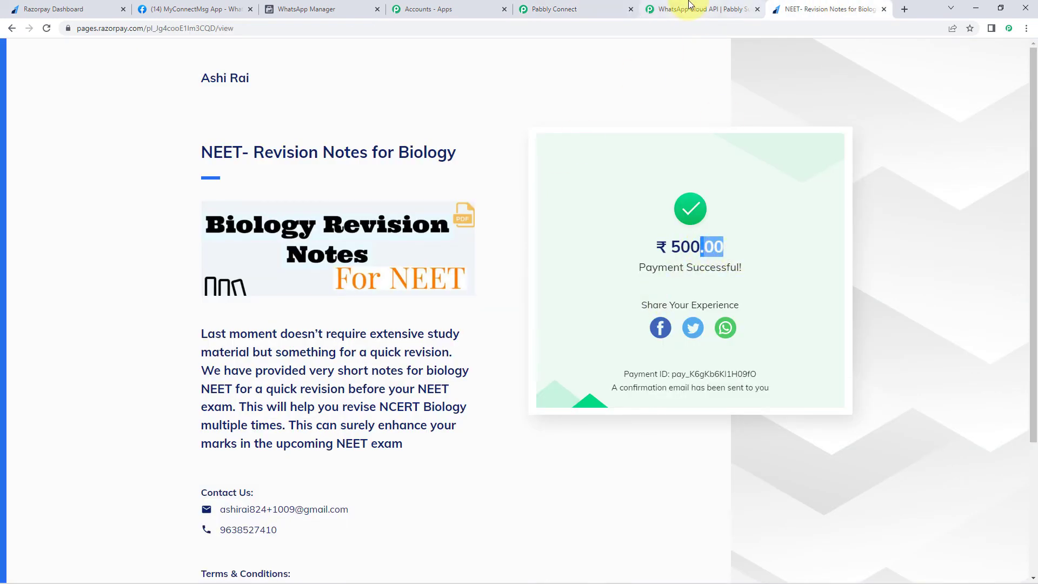
{"action": "left_click", "coordinate": [556, 7]}
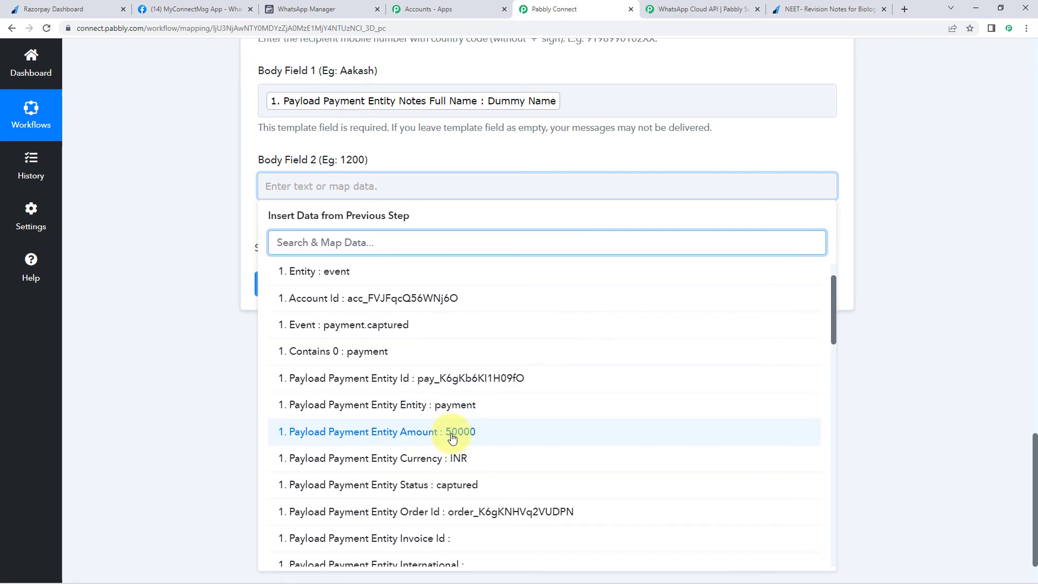
{"action": "left_click", "coordinate": [228, 377]}
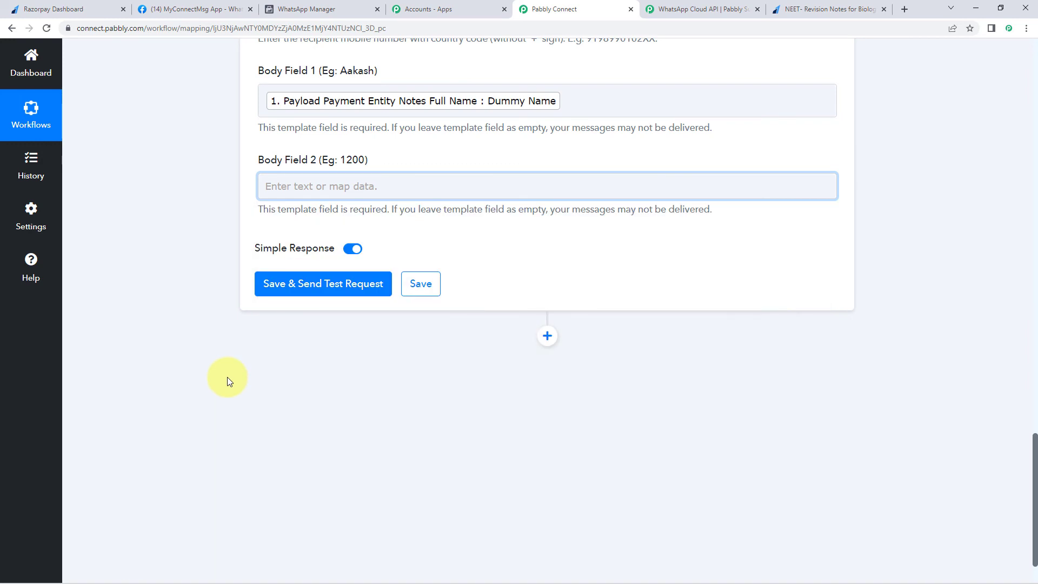
- Insert a Number Formatter by Pabbly step with the Perform Math Operation event and connect it
{"action": "scroll", "coordinate": [228, 374], "scroll_direction": "up", "scroll_amount": 15}
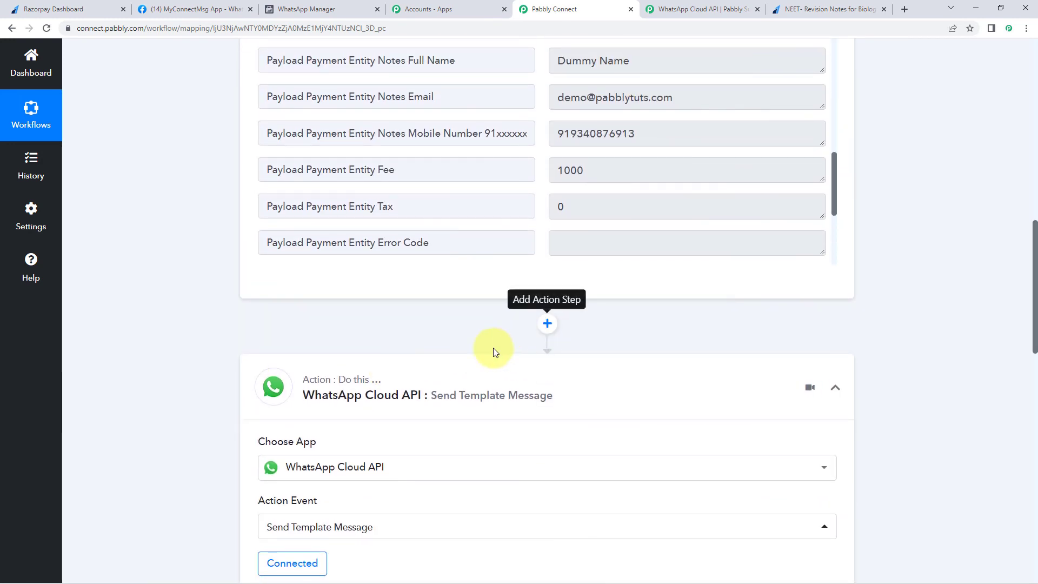
{"action": "left_click", "coordinate": [546, 324]}
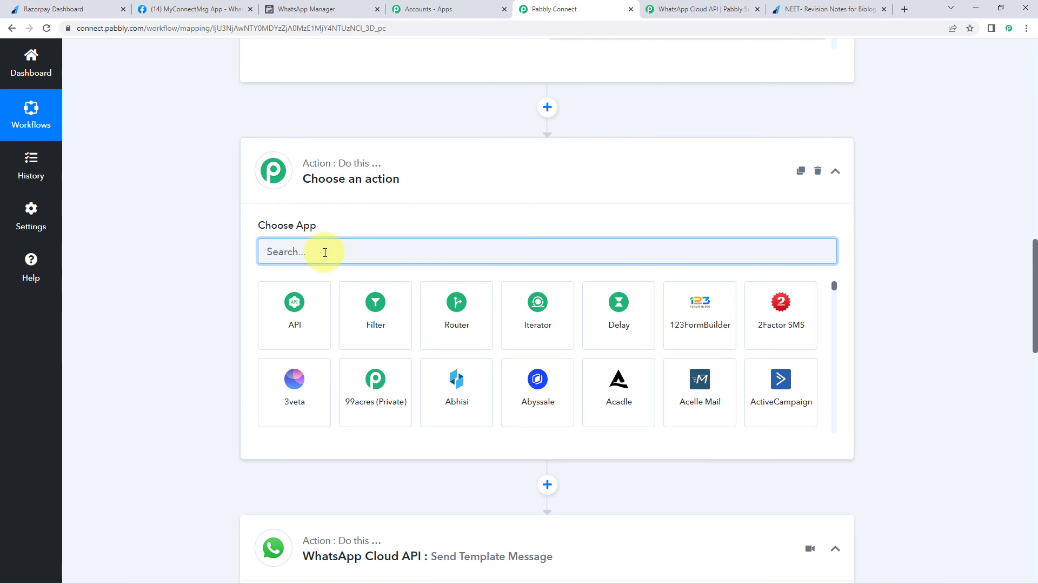
{"action": "type", "text": "Number"}
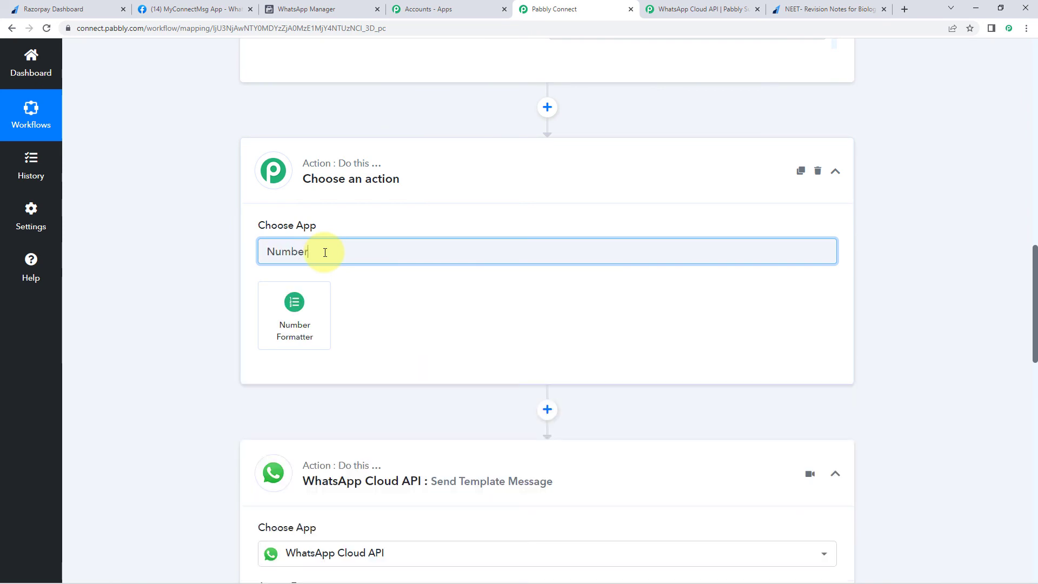
{"action": "left_click", "coordinate": [313, 305]}
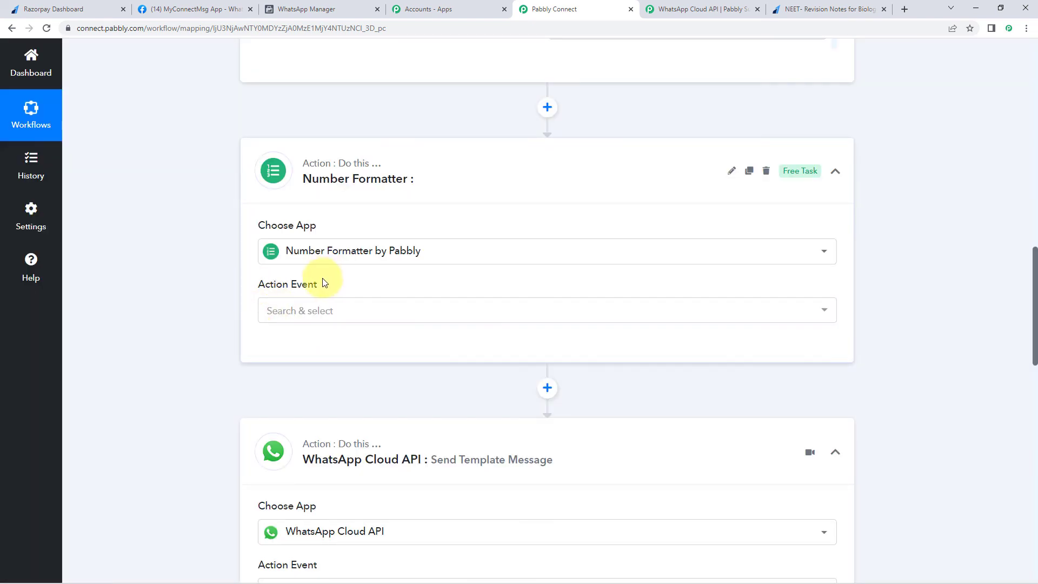
{"action": "left_click", "coordinate": [340, 208]}
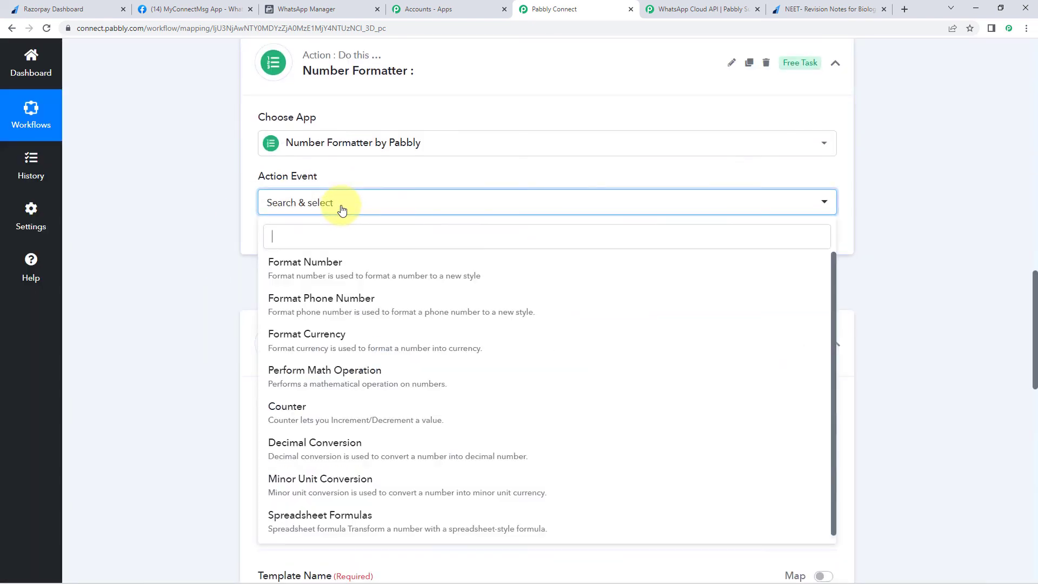
{"action": "scroll", "coordinate": [238, 291], "scroll_direction": "down", "scroll_amount": 1}
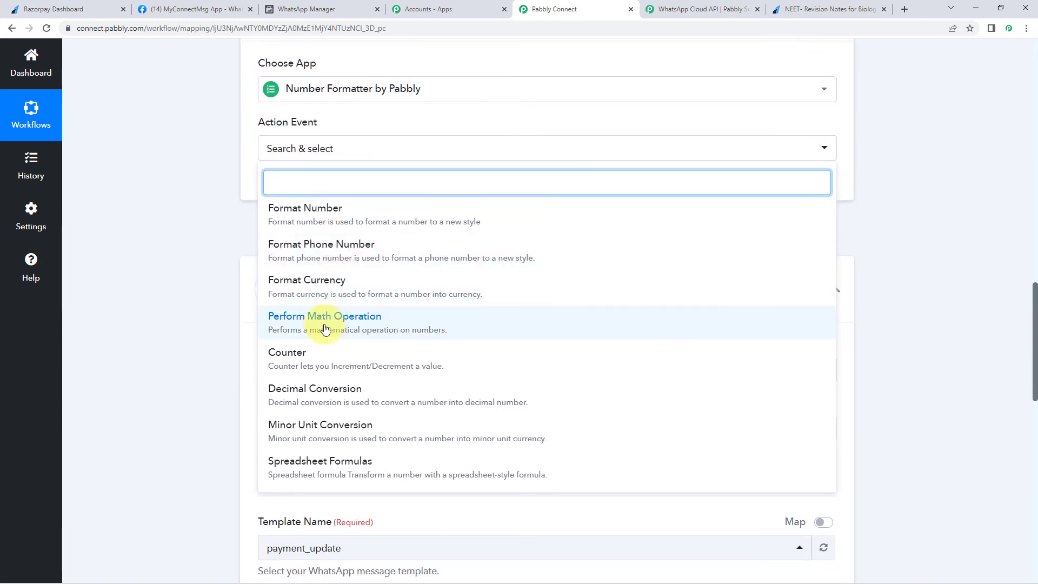
{"action": "left_click", "coordinate": [301, 325]}
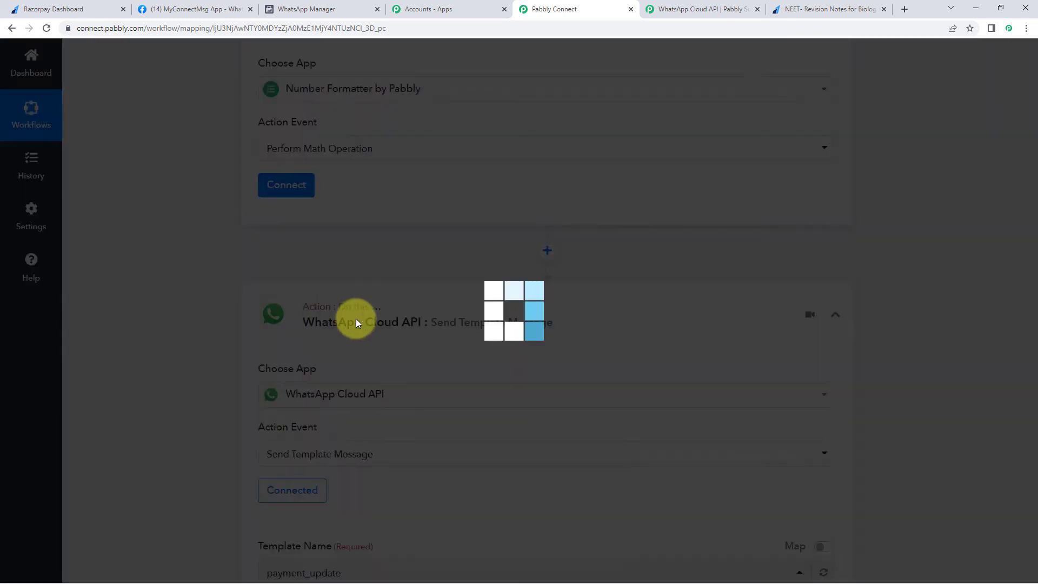
{"action": "left_click", "coordinate": [287, 185]}
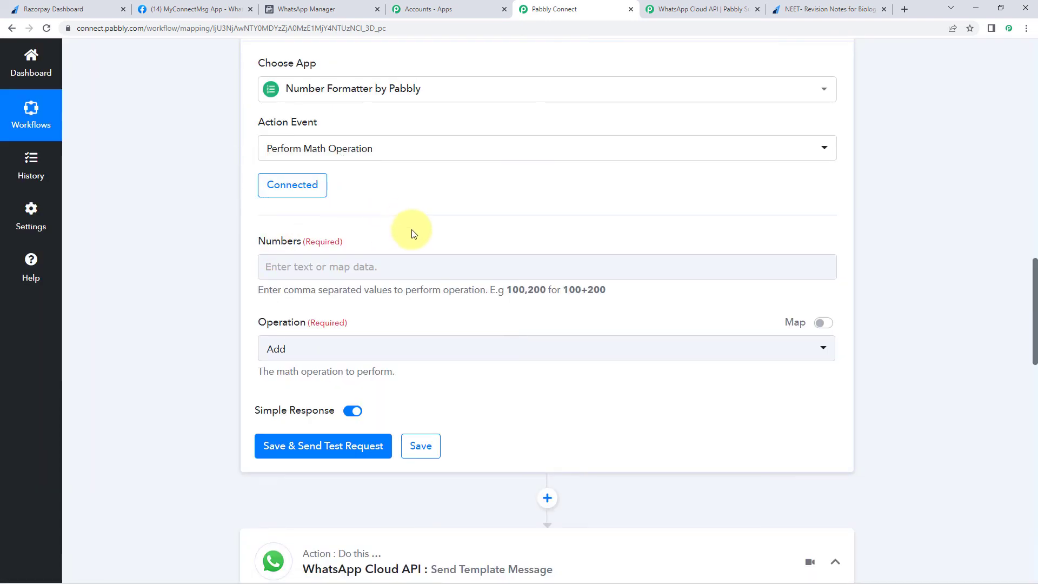
{"action": "scroll", "coordinate": [491, 232], "scroll_direction": "up", "scroll_amount": 1}
{"action": "left_click", "coordinate": [827, 9]}
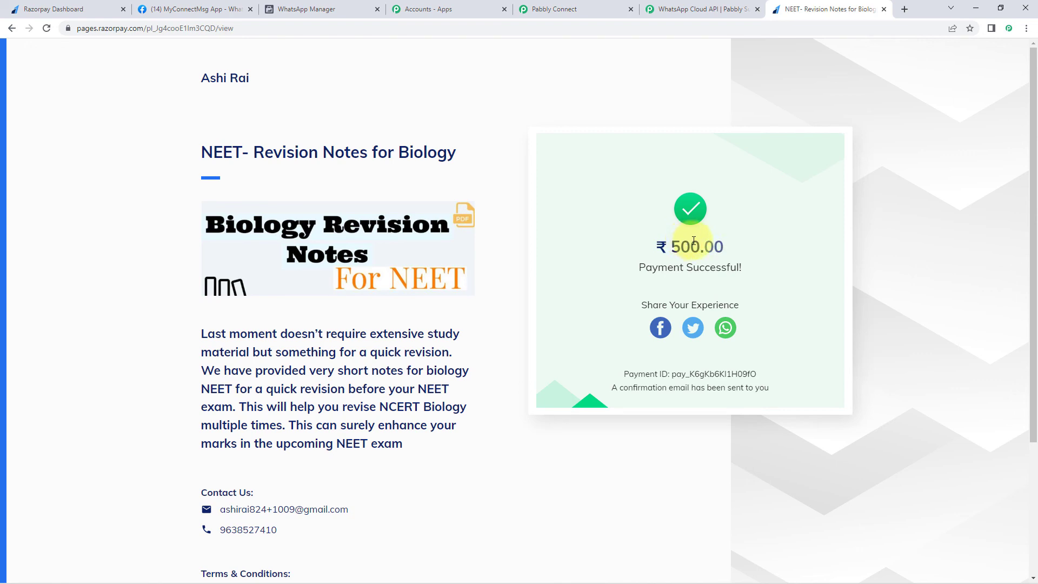
{"action": "left_click", "coordinate": [539, 9]}
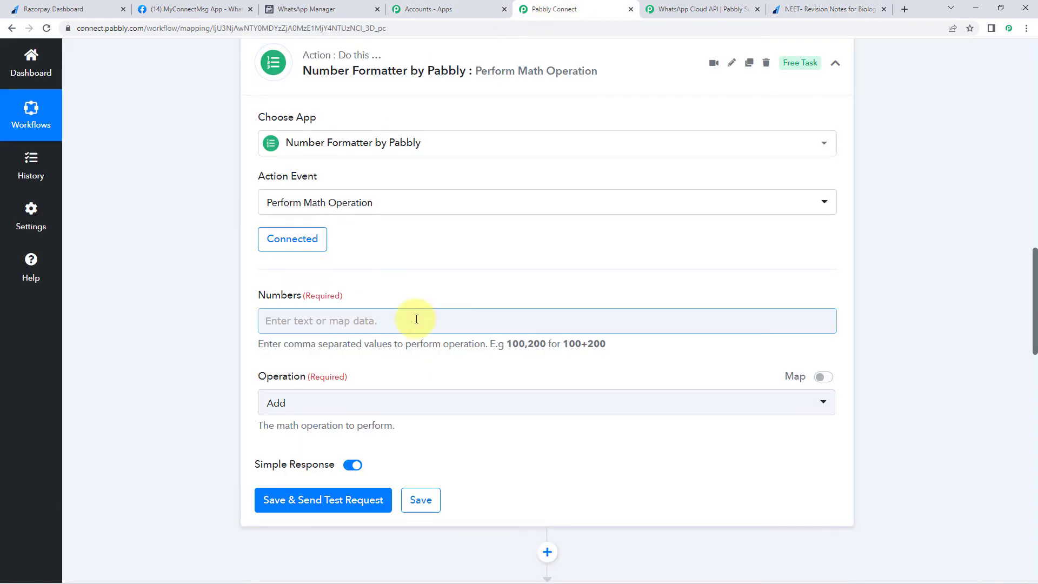
{"action": "scroll", "coordinate": [492, 279], "scroll_direction": "up", "scroll_amount": 2}
{"action": "scroll", "coordinate": [492, 279], "scroll_direction": "up", "scroll_amount": 7}
{"action": "scroll", "coordinate": [556, 289], "scroll_direction": "up", "scroll_amount": 12}
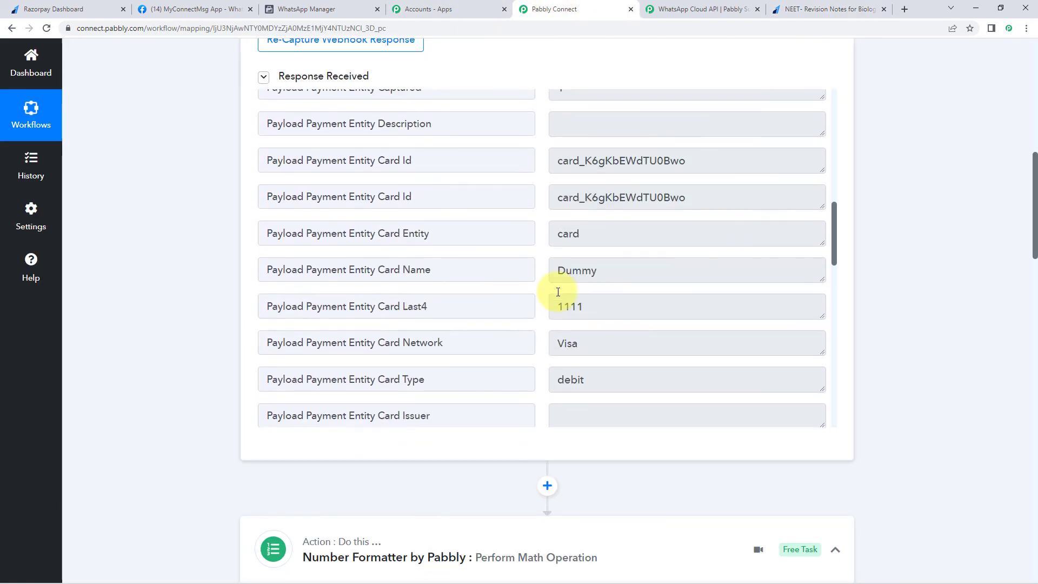
{"action": "scroll", "coordinate": [568, 292], "scroll_direction": "up", "scroll_amount": 8}
{"action": "double_click", "coordinate": [580, 299]}
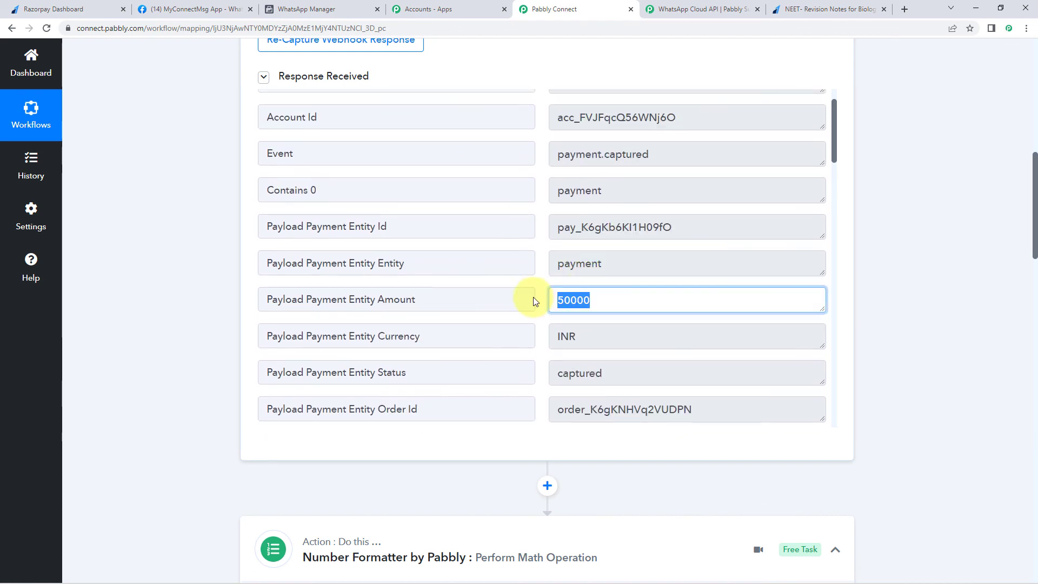
{"action": "left_click", "coordinate": [589, 298]}
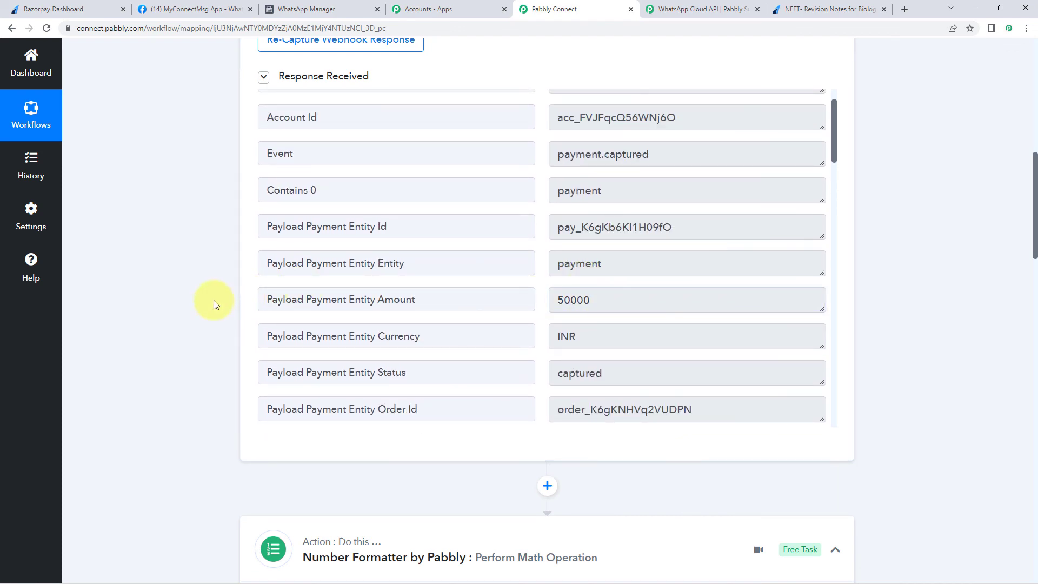
{"action": "scroll", "coordinate": [213, 300], "scroll_direction": "down", "scroll_amount": 9}
{"action": "scroll", "coordinate": [578, 213], "scroll_direction": "up", "scroll_amount": 7}
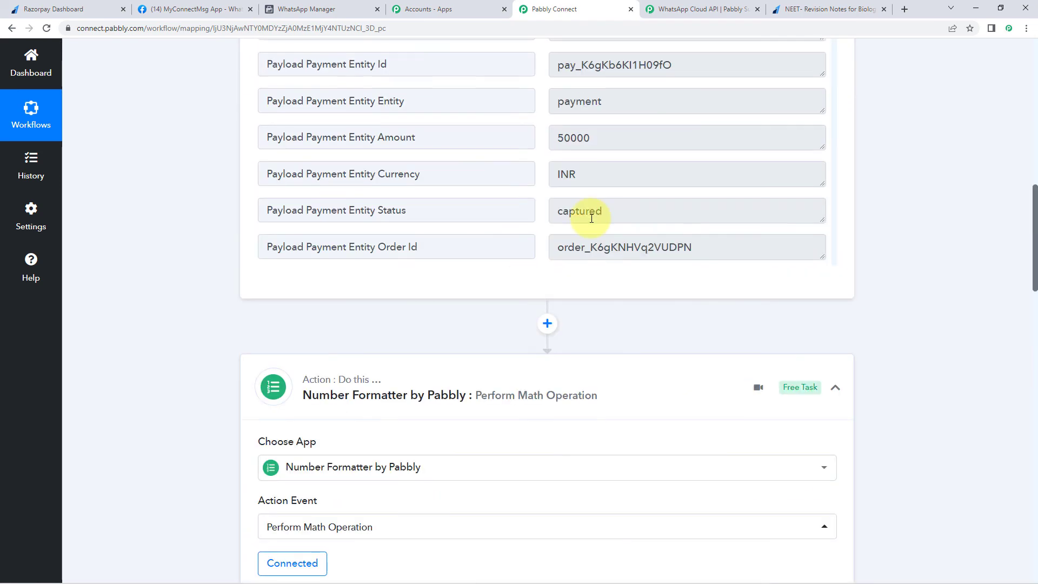
{"action": "double_click", "coordinate": [581, 190]}
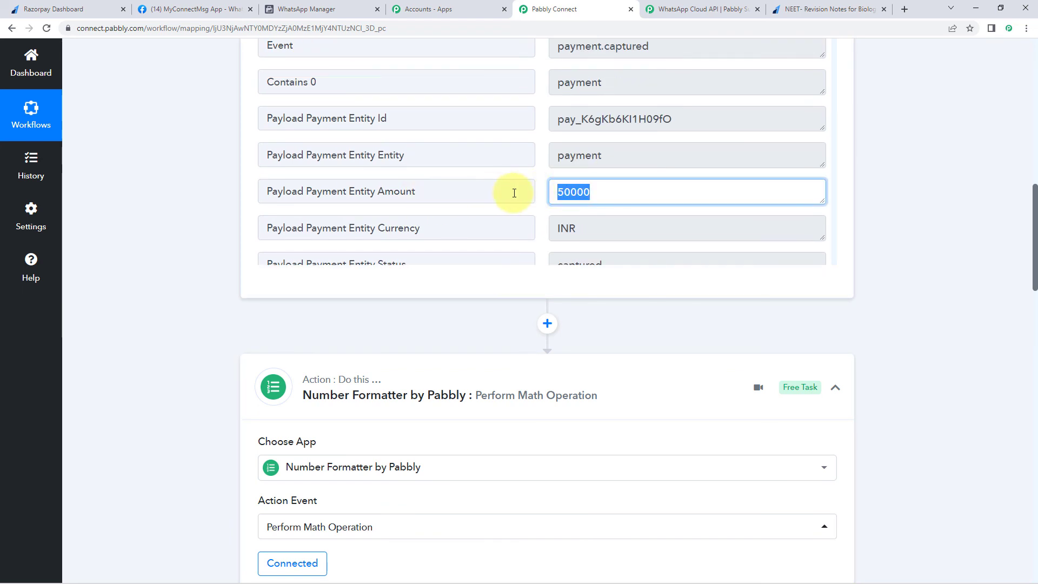
{"action": "scroll", "coordinate": [226, 350], "scroll_direction": "down", "scroll_amount": 1}
{"action": "scroll", "coordinate": [226, 350], "scroll_direction": "down", "scroll_amount": 6}
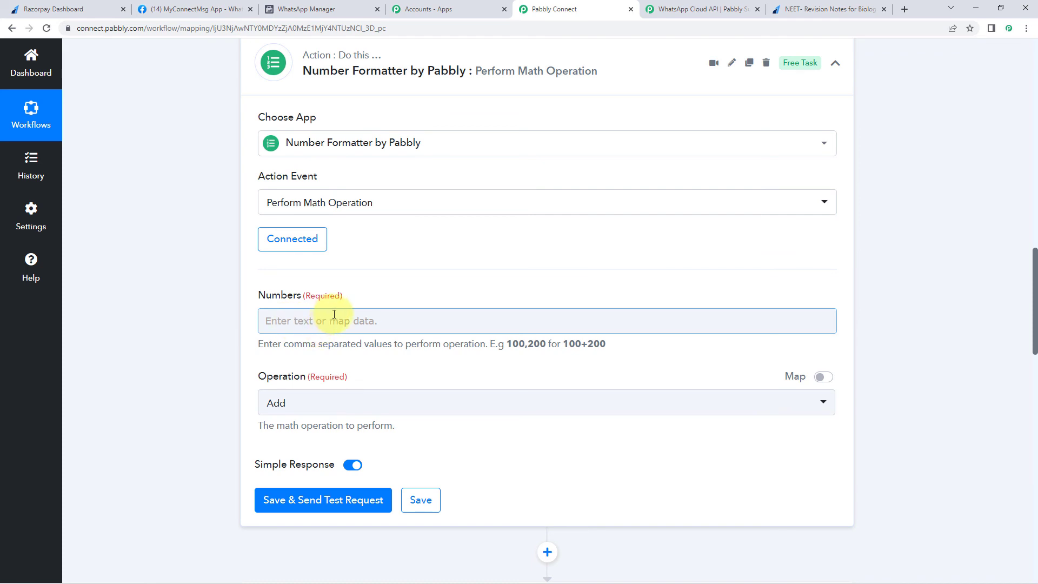
{"action": "scroll", "coordinate": [224, 327], "scroll_direction": "down", "scroll_amount": 1}
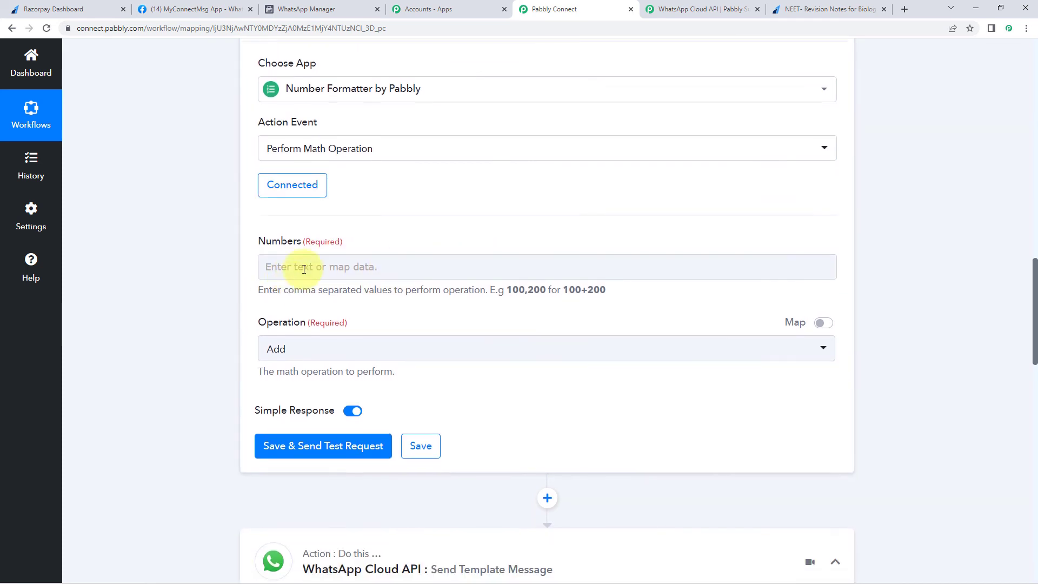
- Set Numbers to Payload Payment Entity Amount,100 with Operation Divide and send a test request
{"action": "left_click", "coordinate": [297, 268]}
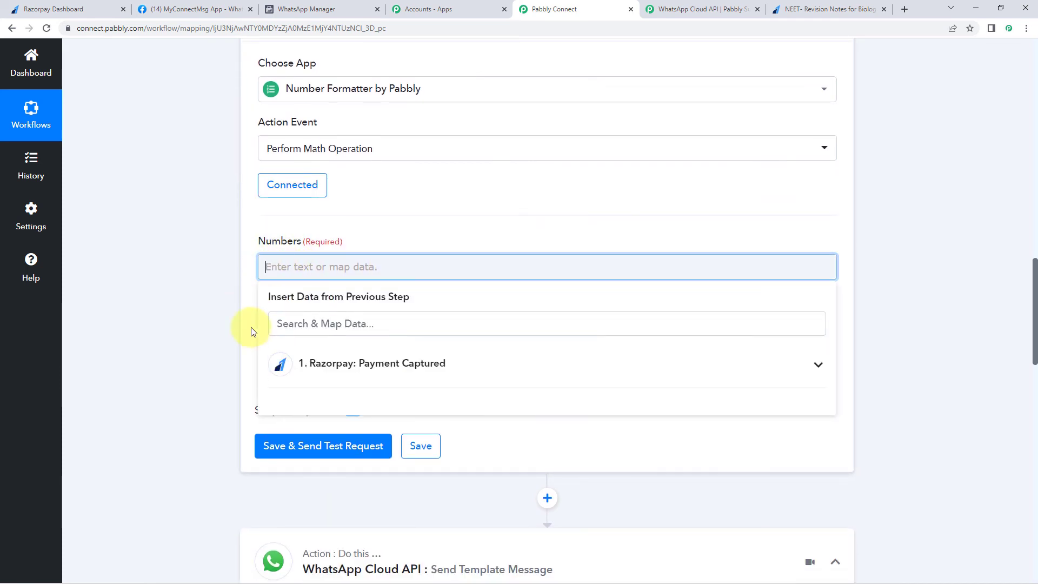
{"action": "left_click", "coordinate": [335, 364]}
{"action": "scroll", "coordinate": [173, 365], "scroll_direction": "down", "scroll_amount": 3}
{"action": "scroll", "coordinate": [385, 346], "scroll_direction": "down", "scroll_amount": 1}
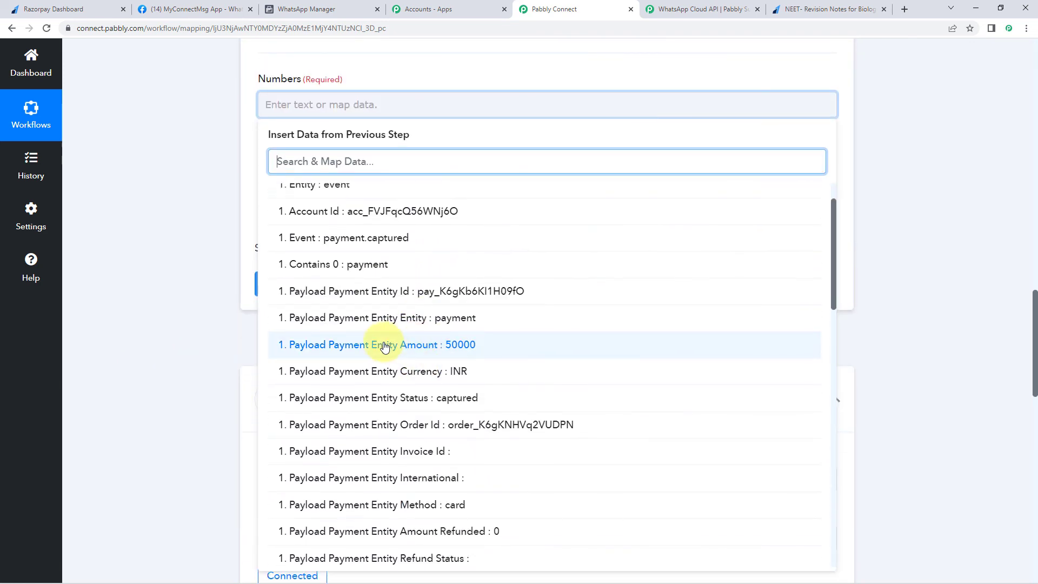
{"action": "left_click", "coordinate": [381, 346]}
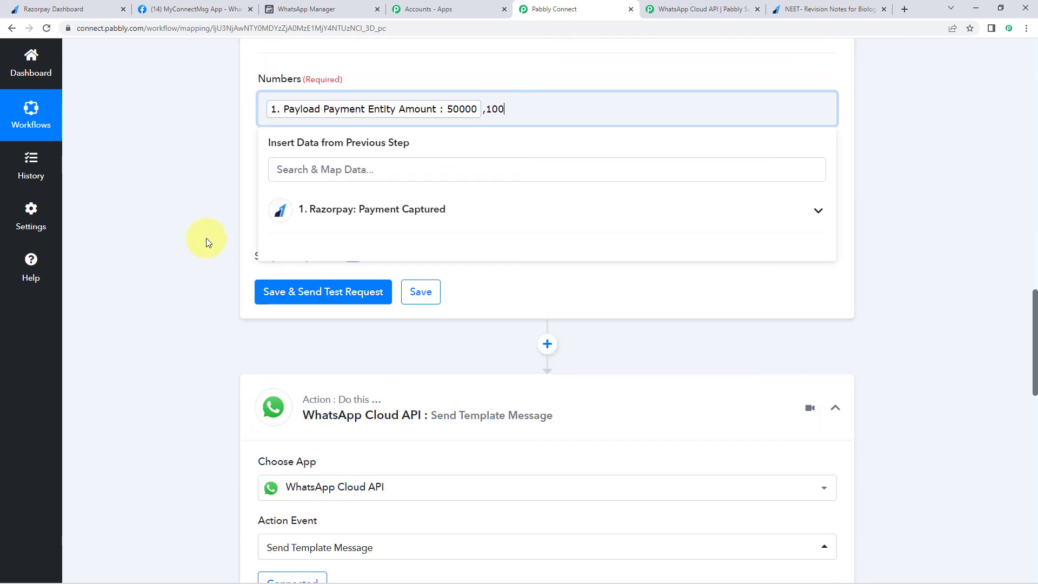
{"action": "type", "text": ",100"}
{"action": "left_click", "coordinate": [206, 238]}
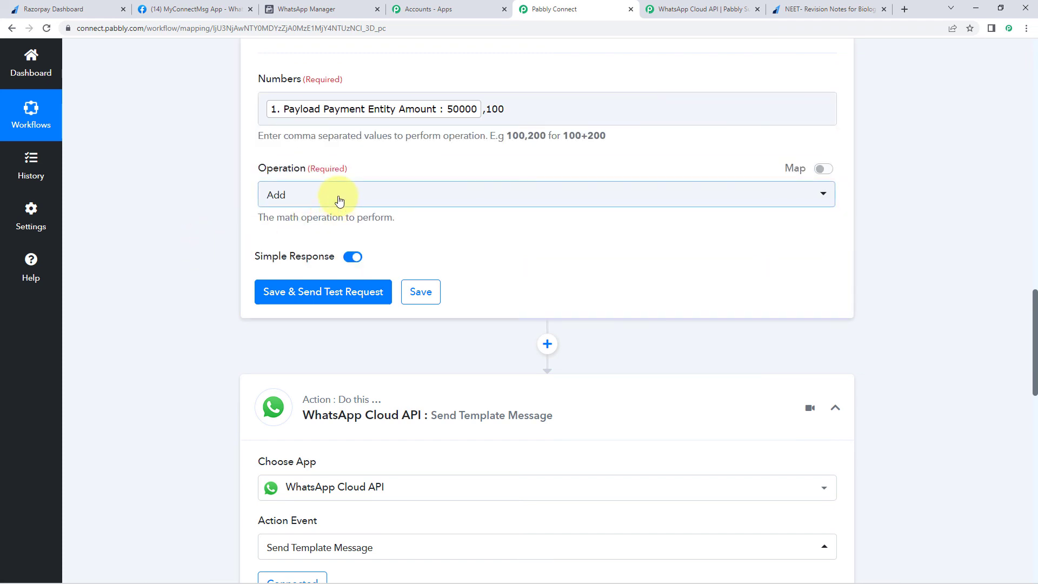
{"action": "left_click", "coordinate": [339, 200]}
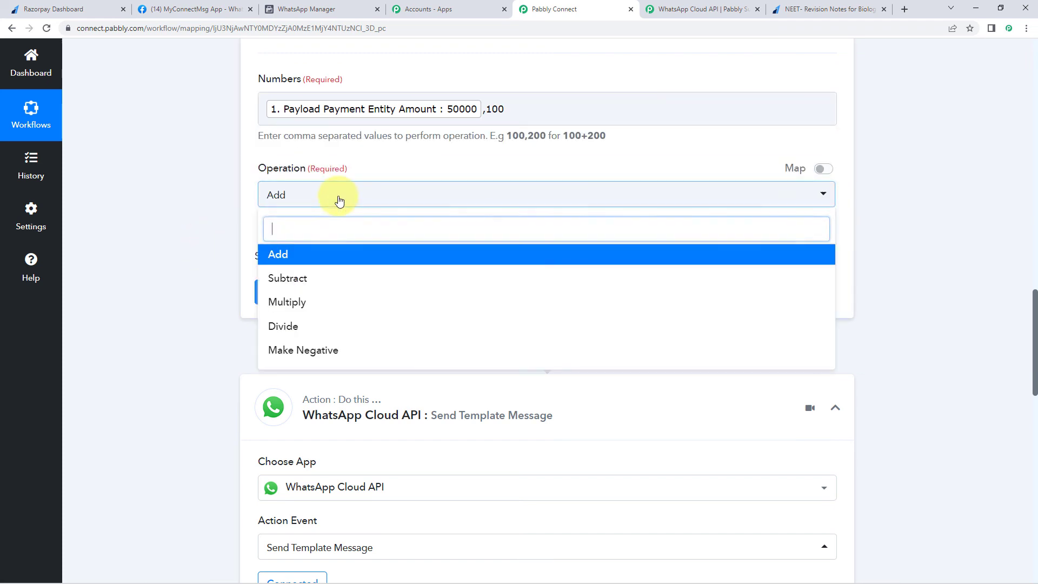
{"action": "left_click", "coordinate": [299, 328]}
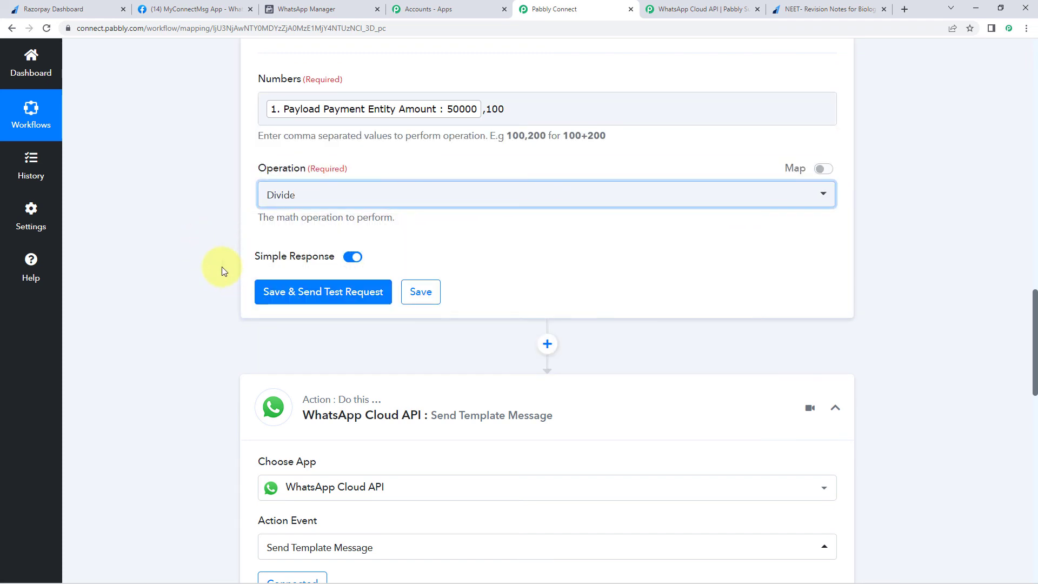
{"action": "left_click", "coordinate": [333, 292]}
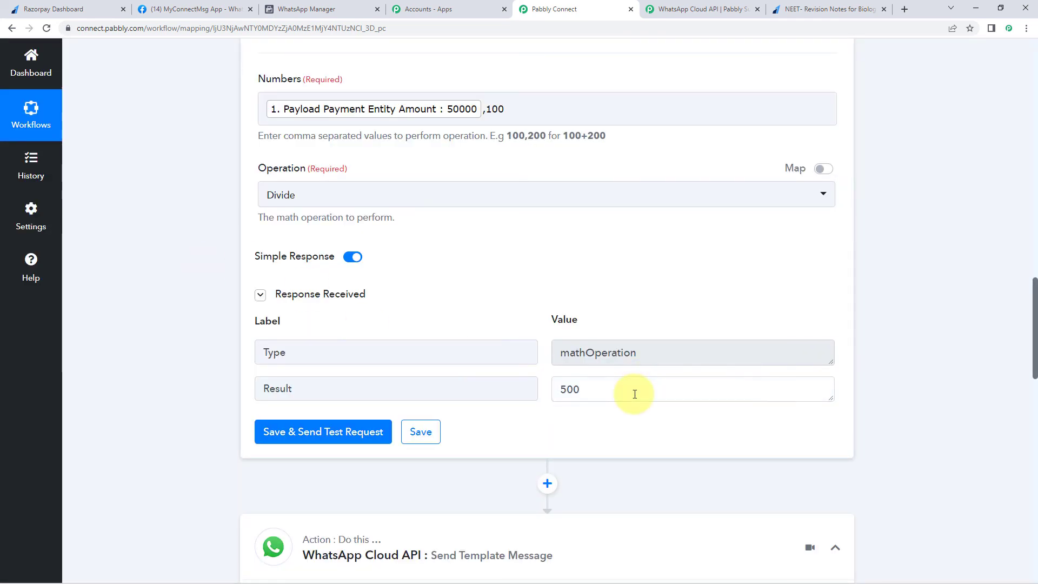
- Highlight the test response's Result value of 500
{"action": "left_click_drag", "start_coordinate": [695, 391], "coordinate": [516, 402]}
{"action": "left_click", "coordinate": [527, 324]}
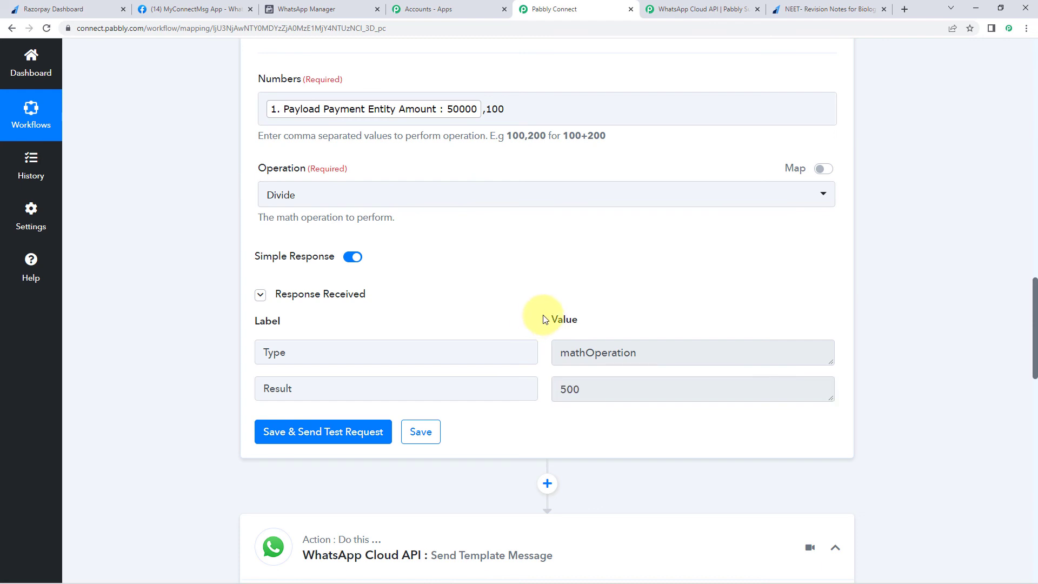
{"action": "scroll", "coordinate": [545, 311], "scroll_direction": "down", "scroll_amount": 2}
{"action": "left_click", "coordinate": [556, 281]}
{"action": "double_click", "coordinate": [556, 281]}
{"action": "left_click", "coordinate": [602, 282]}
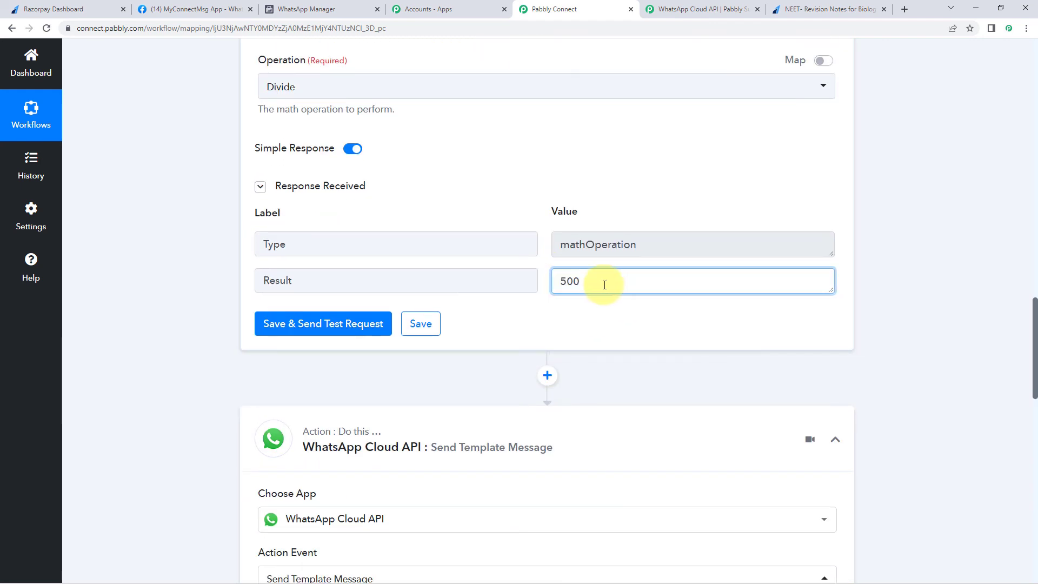
- Re-save the WhatsApp Cloud API step with its existing Permanent Token connection
{"action": "scroll", "coordinate": [211, 305], "scroll_direction": "down", "scroll_amount": 15}
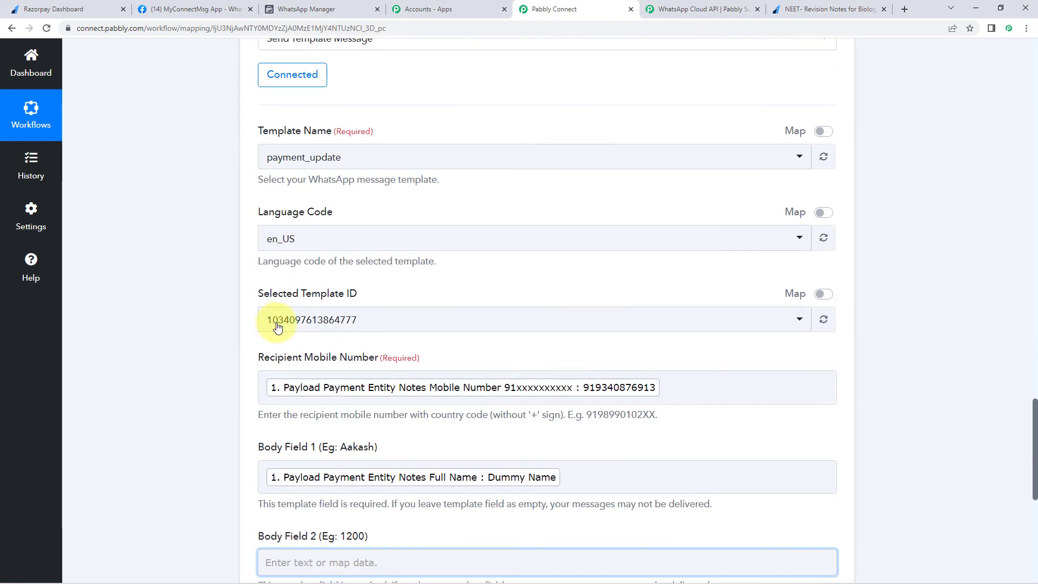
{"action": "left_click", "coordinate": [280, 391]}
{"action": "scroll", "coordinate": [258, 388], "scroll_direction": "up", "scroll_amount": 5}
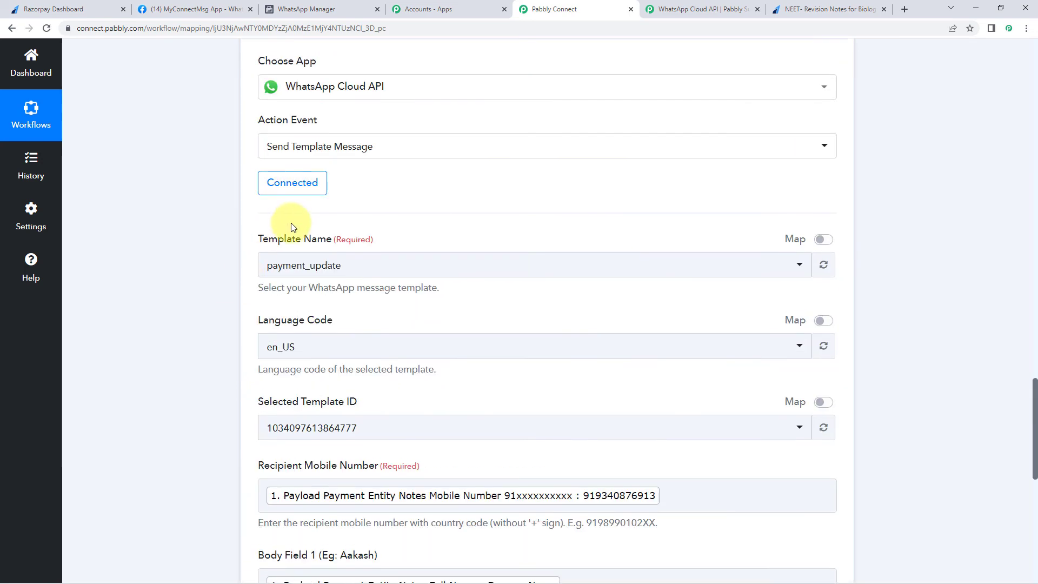
{"action": "left_click", "coordinate": [297, 189]}
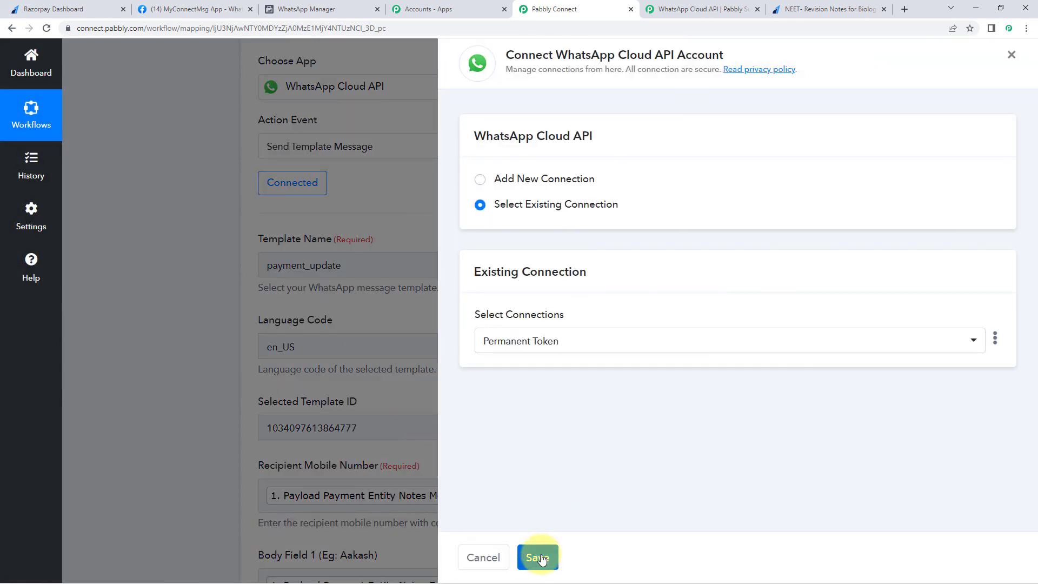
{"action": "left_click", "coordinate": [537, 557]}
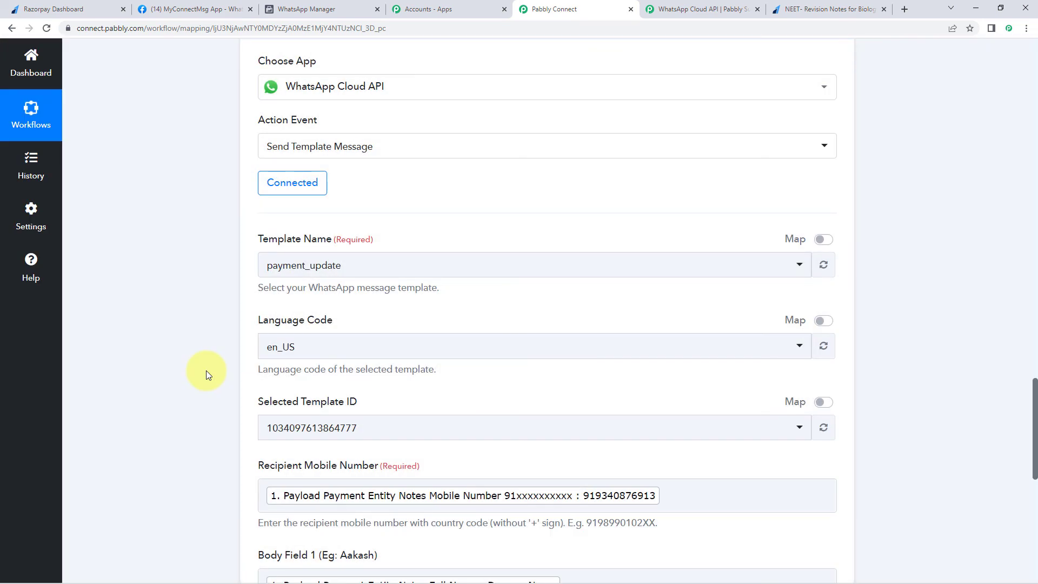
{"action": "scroll", "coordinate": [206, 371], "scroll_direction": "down", "scroll_amount": 8}
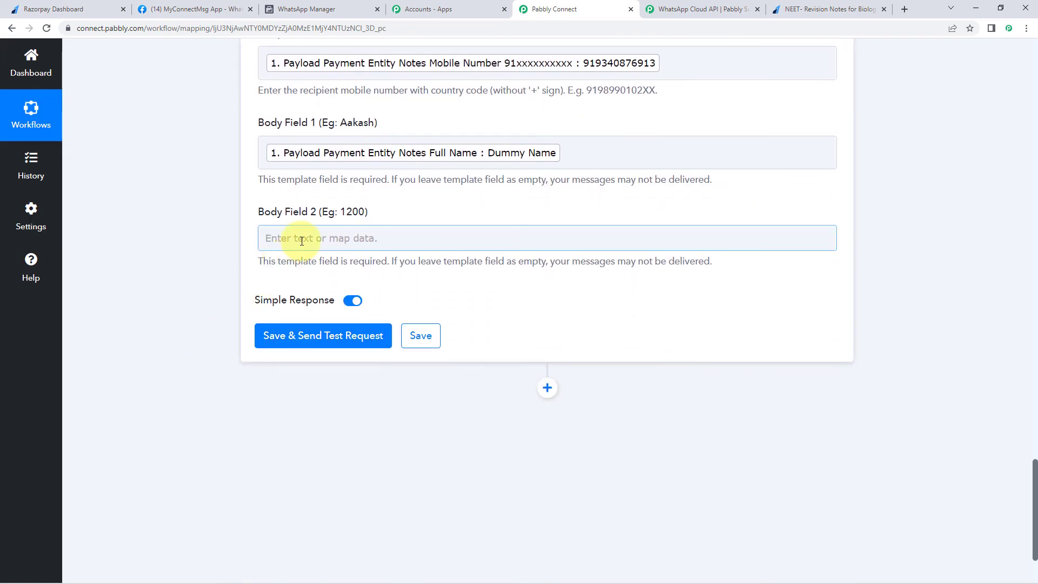
- Map the Number Formatter's '2. Result : 500' into Body Field 2 and send a WhatsApp test request
{"action": "left_click", "coordinate": [302, 240]}
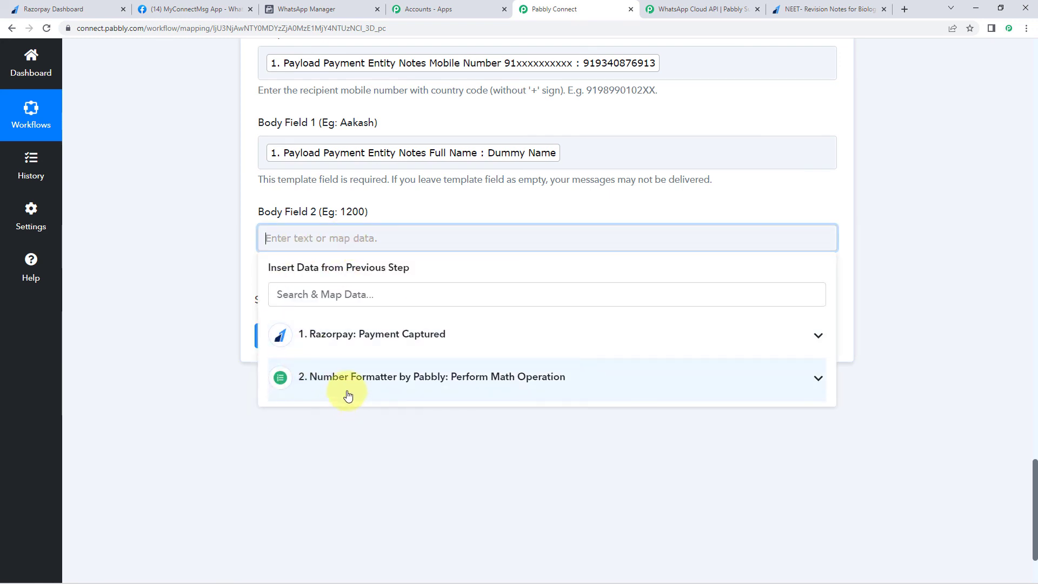
{"action": "left_click", "coordinate": [365, 385]}
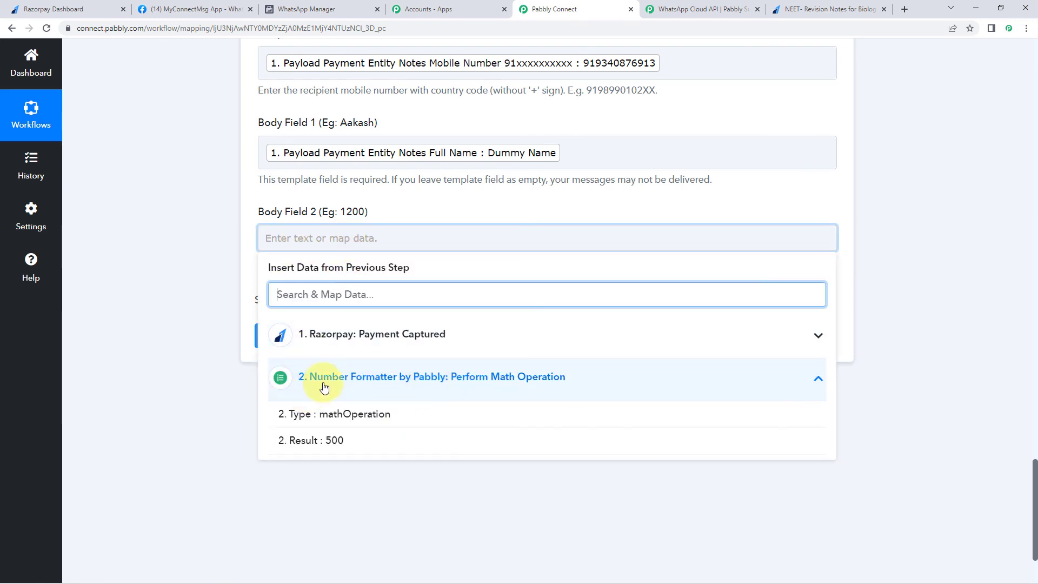
{"action": "left_click", "coordinate": [338, 451]}
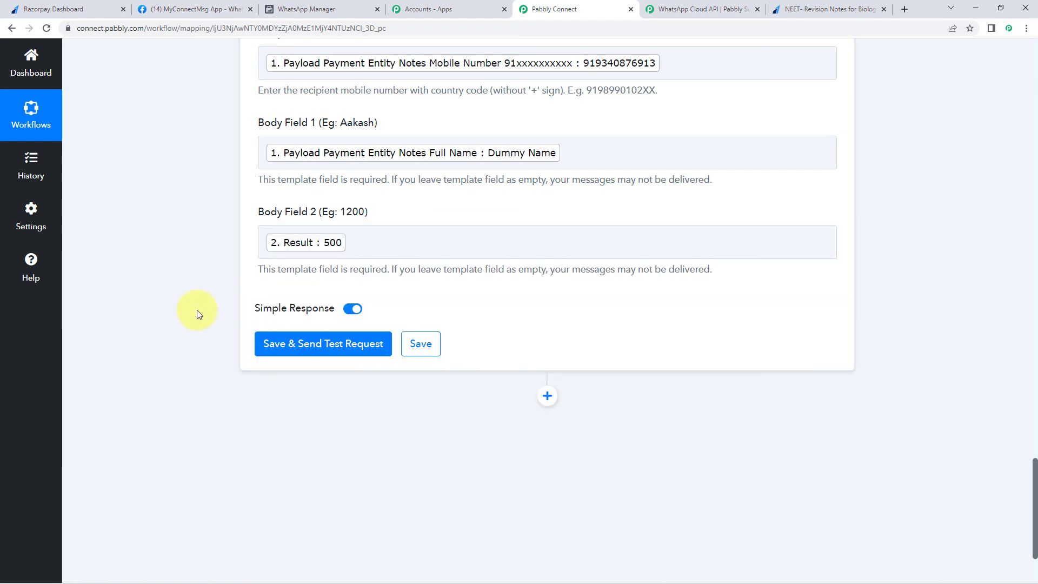
{"action": "left_click", "coordinate": [357, 350]}
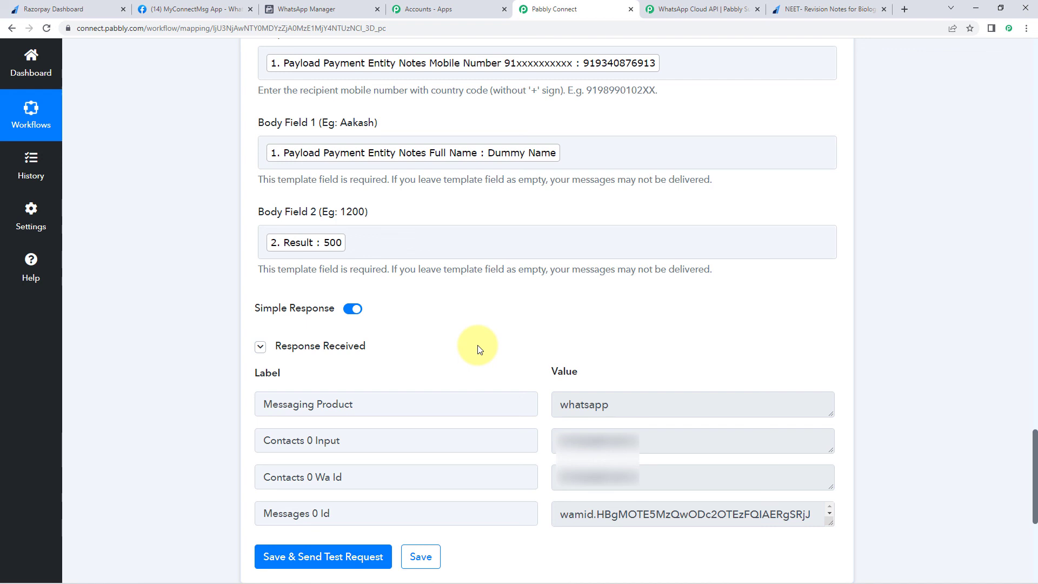
- Check the contact number in the test response, then glance at the Razorpay payment page
{"action": "left_click", "coordinate": [643, 441]}
{"action": "left_click", "coordinate": [529, 357]}
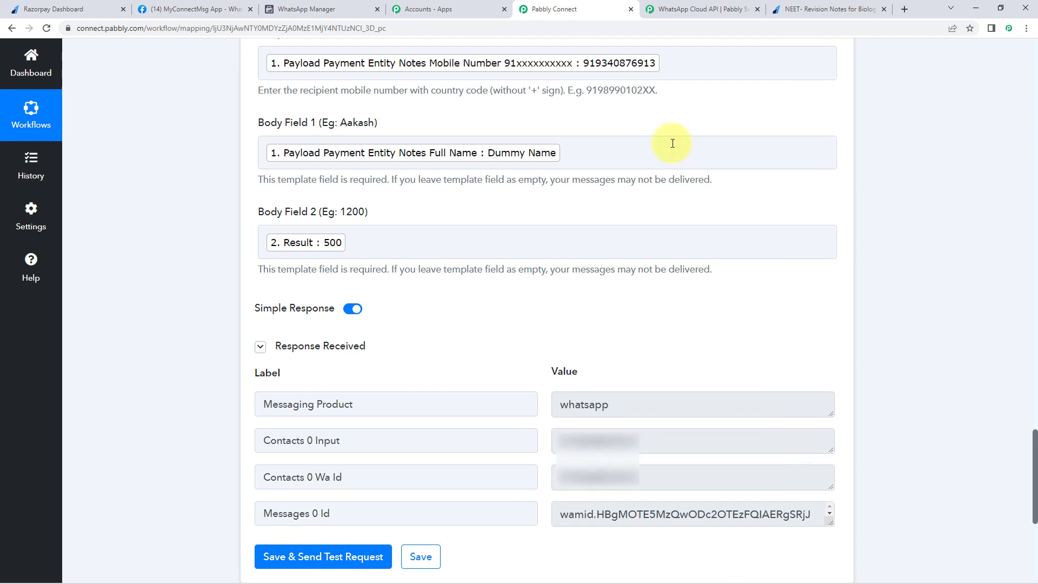
{"action": "left_click", "coordinate": [801, 11]}
{"action": "left_click", "coordinate": [562, 9]}
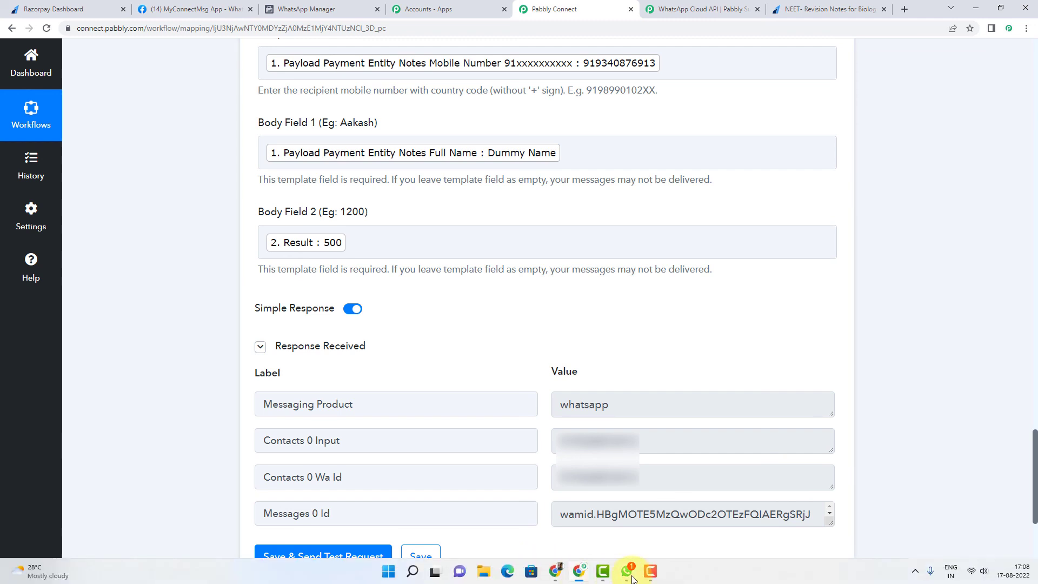
{"action": "left_click", "coordinate": [598, 573]}
- Open the payment confirmation chat and highlight the payer's name and the Rs.500/- amount
{"action": "left_click", "coordinate": [241, 109]}
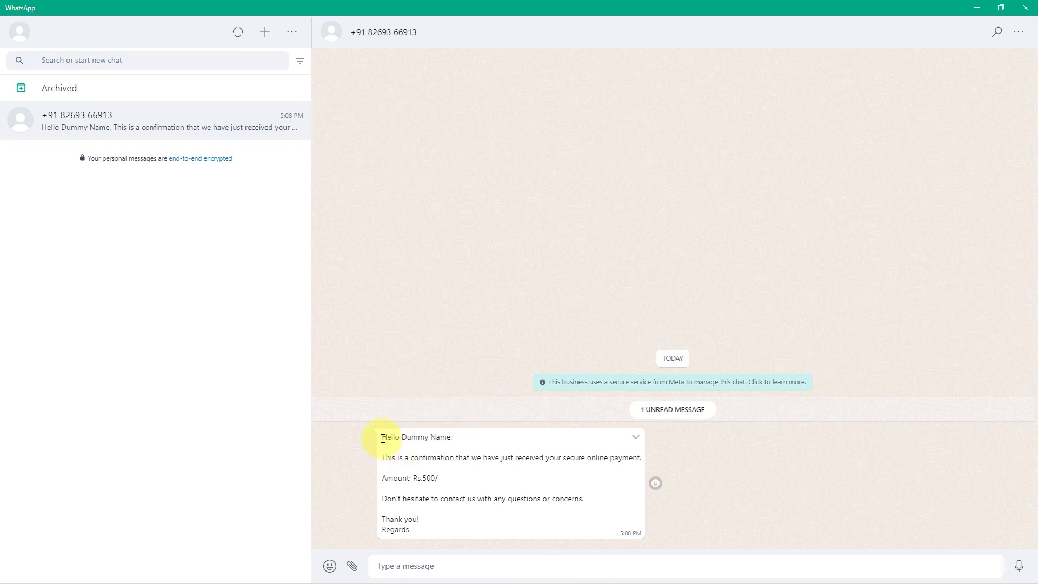
{"action": "left_click_drag", "start_coordinate": [405, 436], "coordinate": [460, 440]}
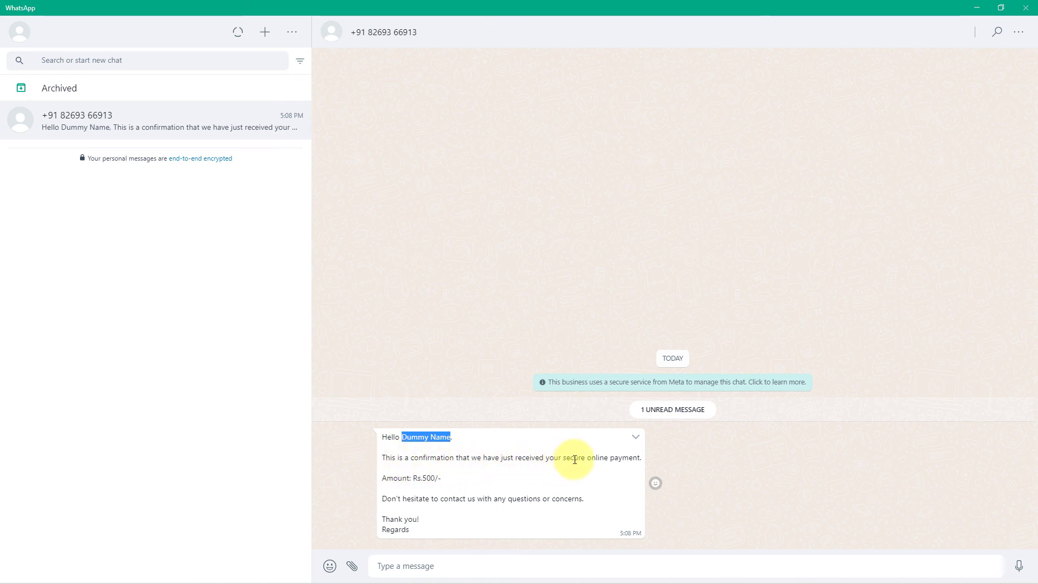
{"action": "left_click", "coordinate": [637, 464]}
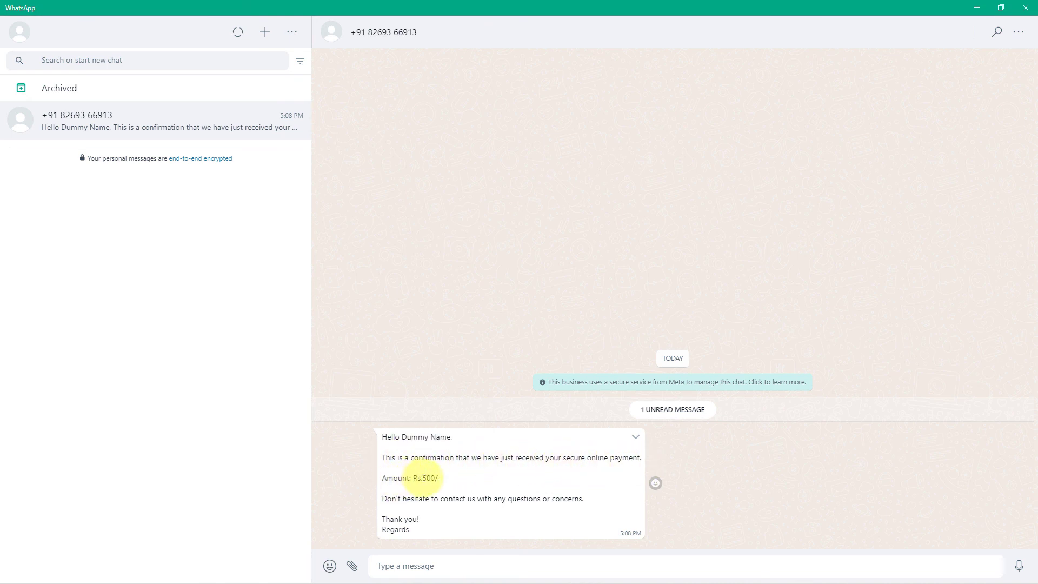
{"action": "left_click_drag", "start_coordinate": [424, 478], "coordinate": [433, 478]}
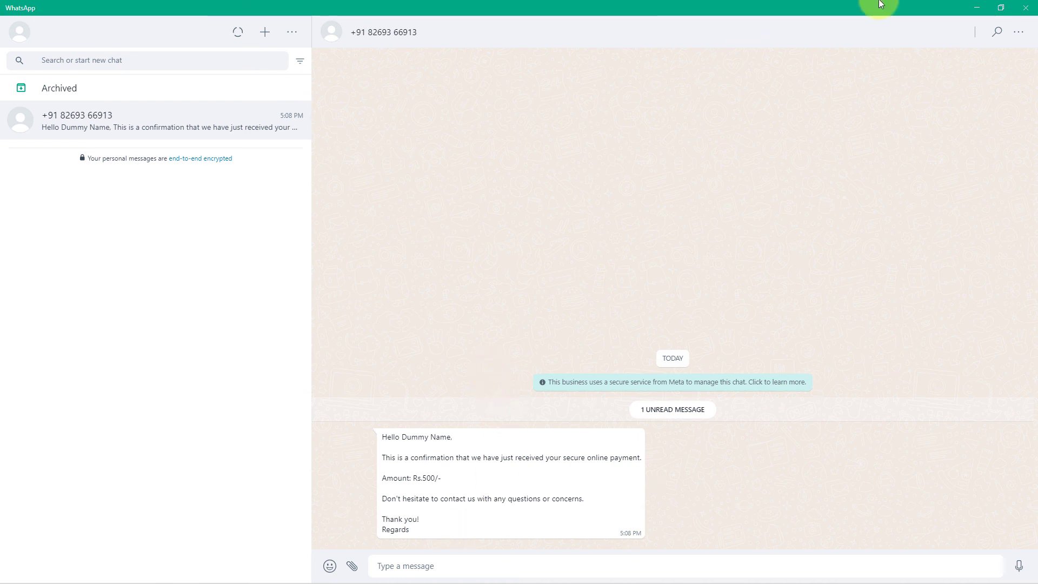
- Minimize WhatsApp and scroll to the top of the 'Razorpay to WhatsApp' workflow
{"action": "left_click", "coordinate": [967, 12]}
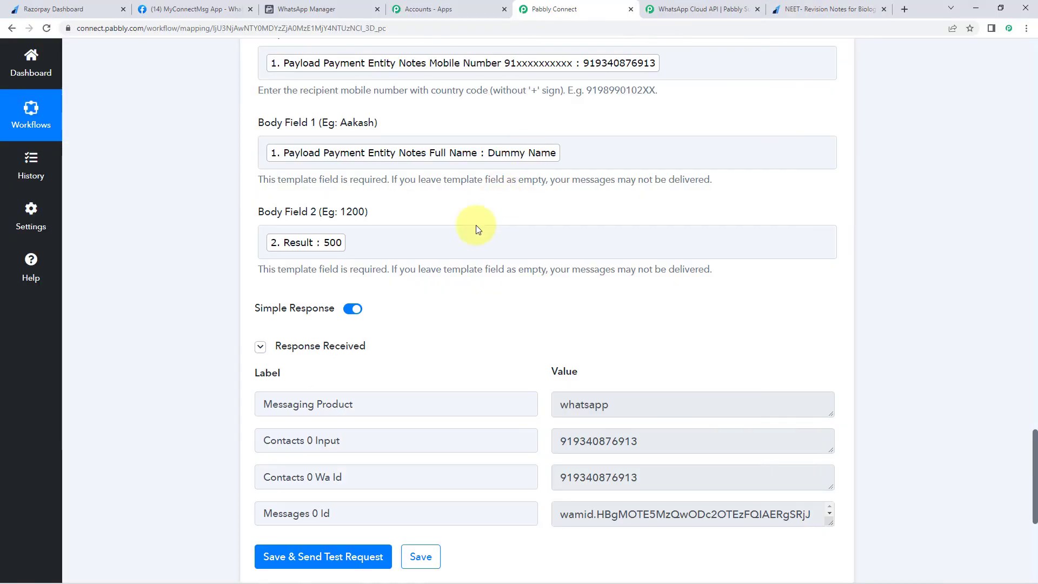
{"action": "scroll", "coordinate": [211, 278], "scroll_direction": "up", "scroll_amount": 10}
{"action": "scroll", "coordinate": [219, 289], "scroll_direction": "up", "scroll_amount": 4}
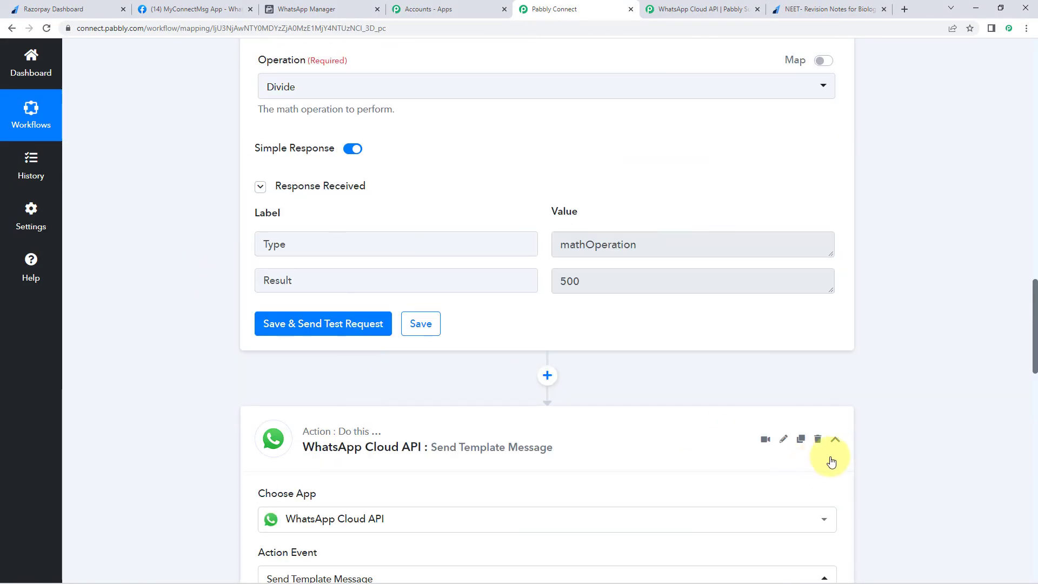
{"action": "scroll", "coordinate": [837, 346], "scroll_direction": "up", "scroll_amount": 12}
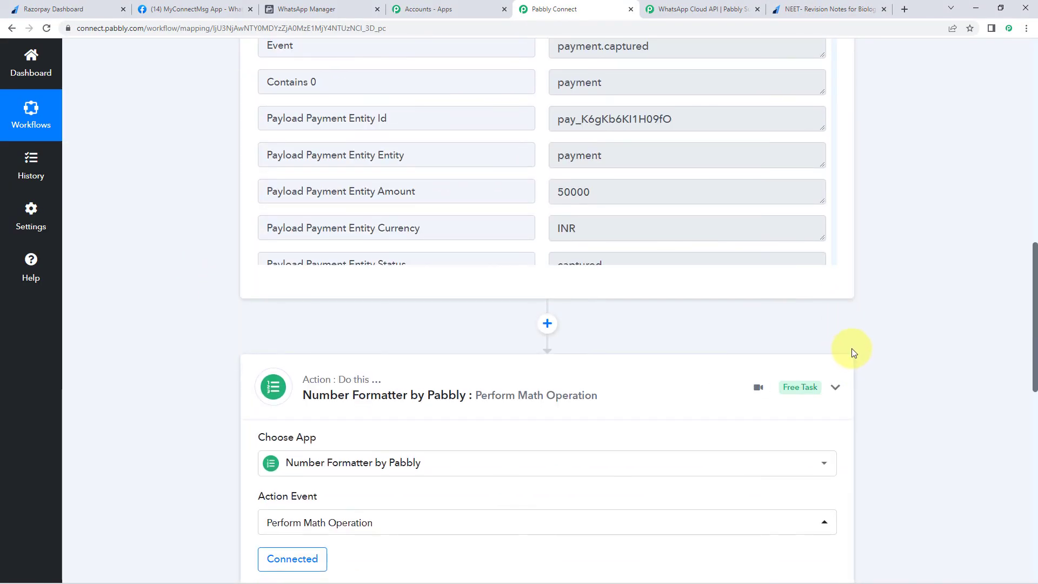
{"action": "scroll", "coordinate": [851, 348], "scroll_direction": "up", "scroll_amount": 15}
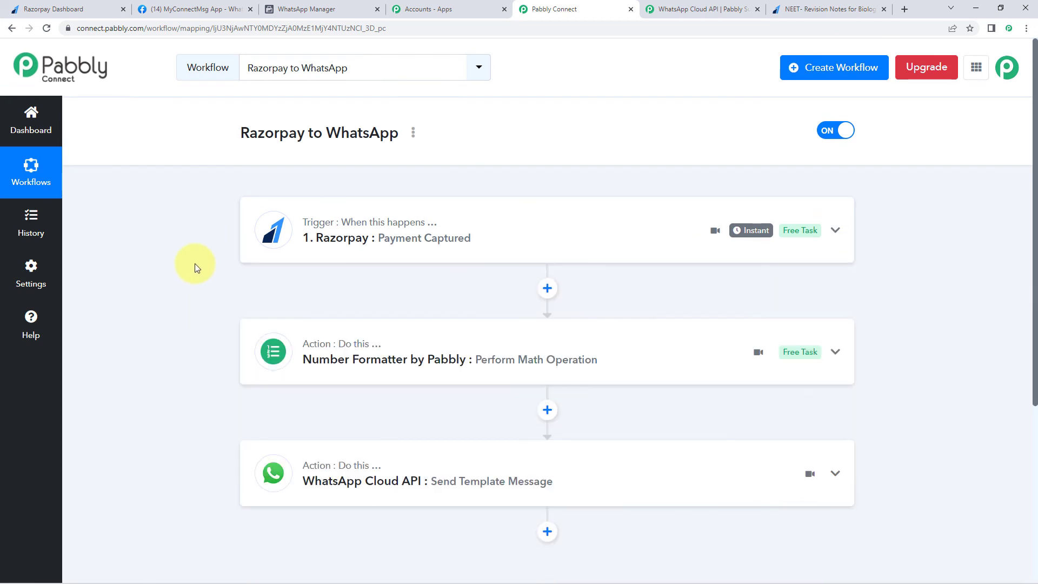
{"action": "scroll", "coordinate": [195, 264], "scroll_direction": "down", "scroll_amount": 2}
{"action": "scroll", "coordinate": [195, 265], "scroll_direction": "up", "scroll_amount": 1}
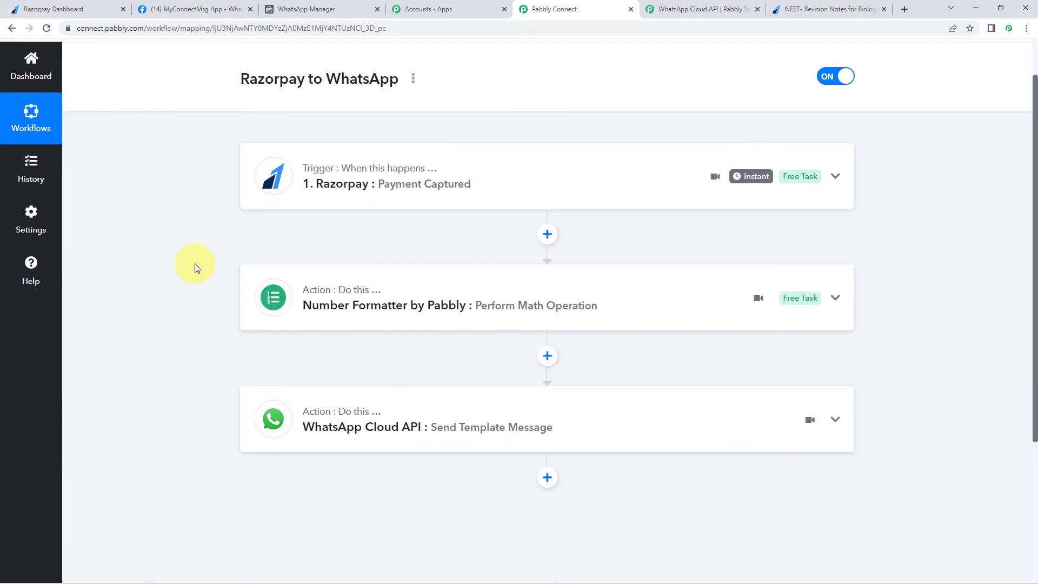